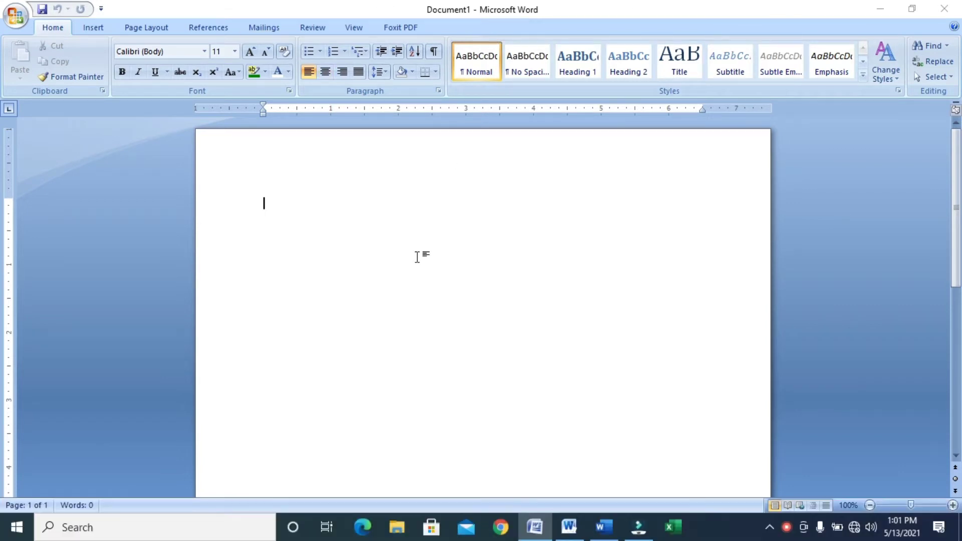
Switch from Document2 to the Word 2016 window showing the blank Document3
left_click(569, 526)
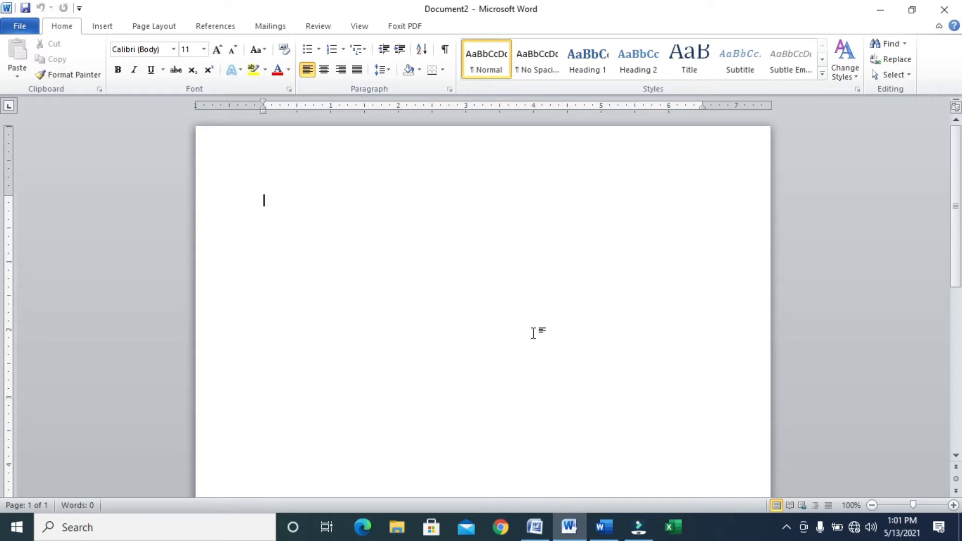
left_click(607, 526)
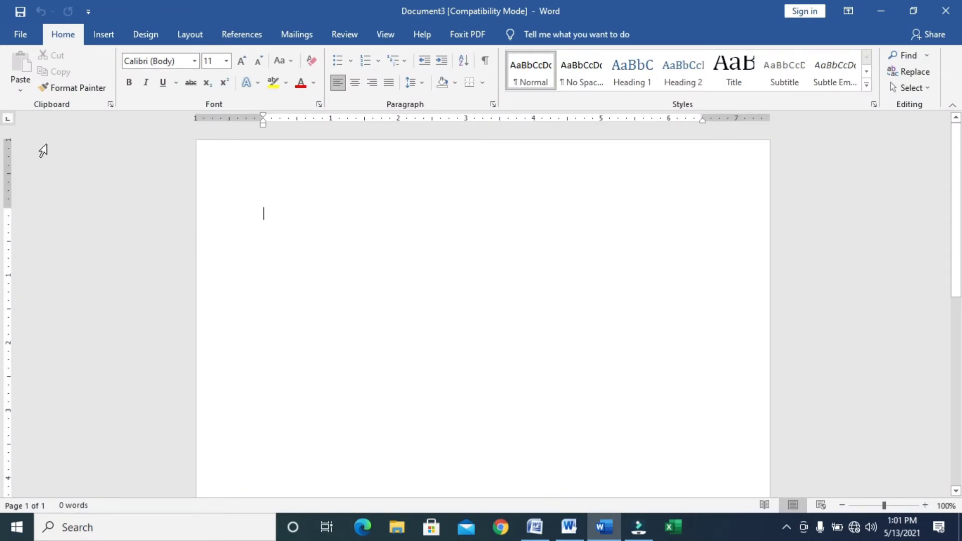
left_click(25, 36)
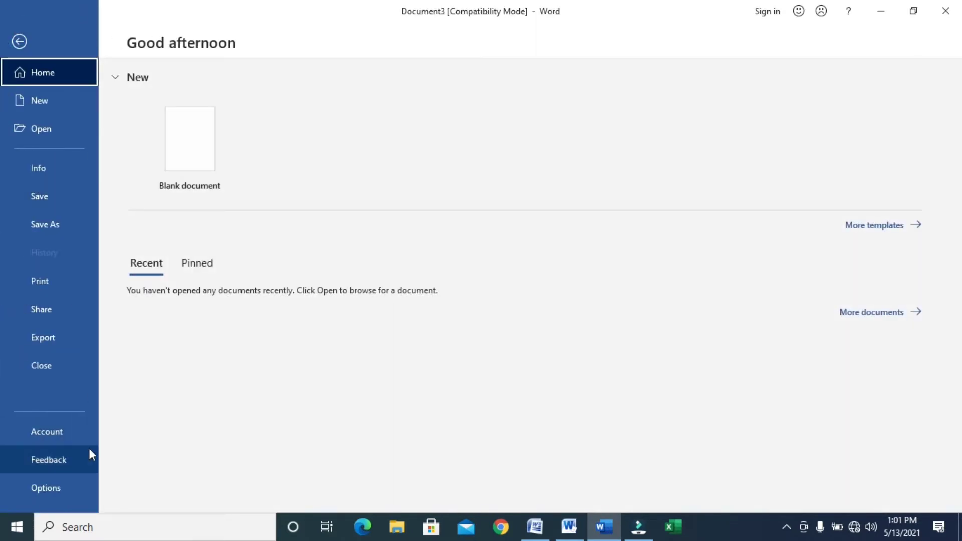
left_click(67, 430)
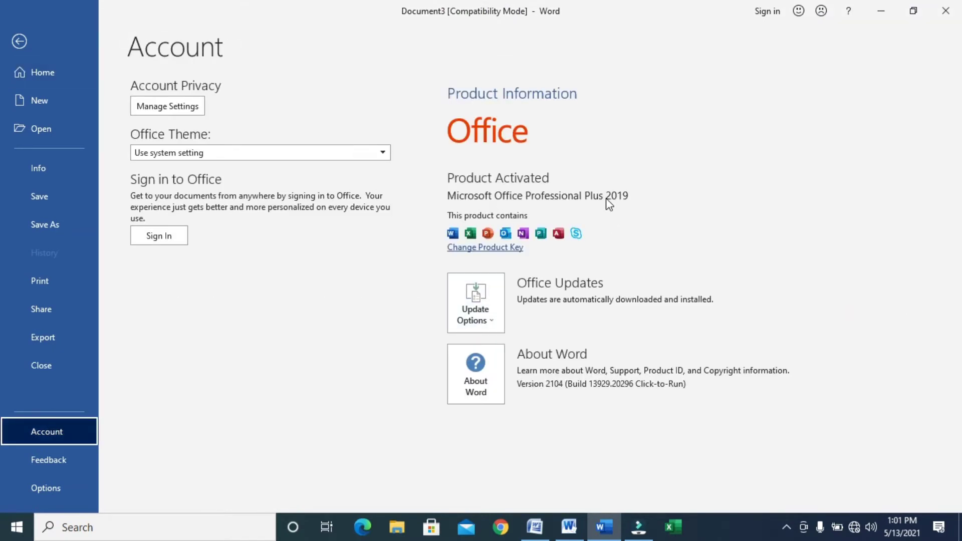
left_click(633, 196)
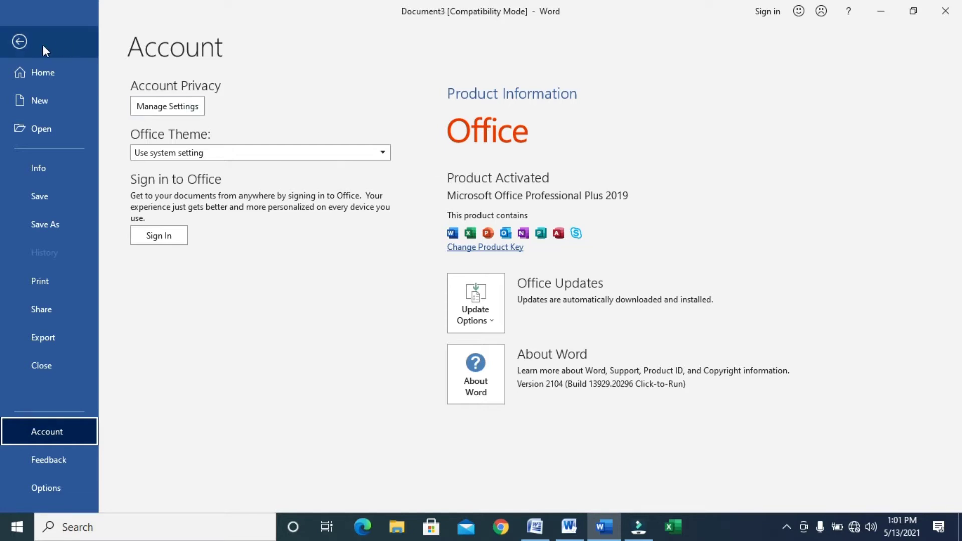
left_click(19, 41)
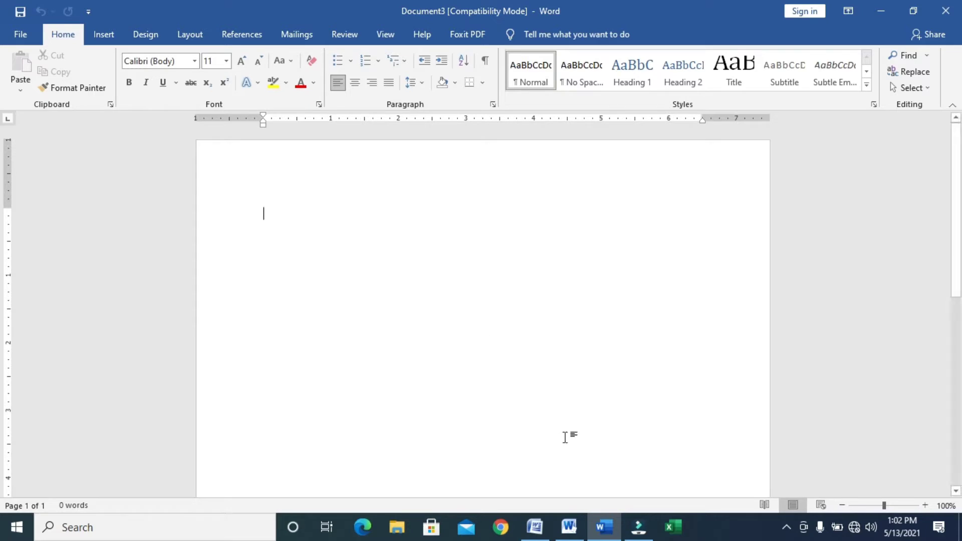
Cycle through the Document2 and Document3 windows, ending on the older Word window with blank Document1
left_click(570, 527)
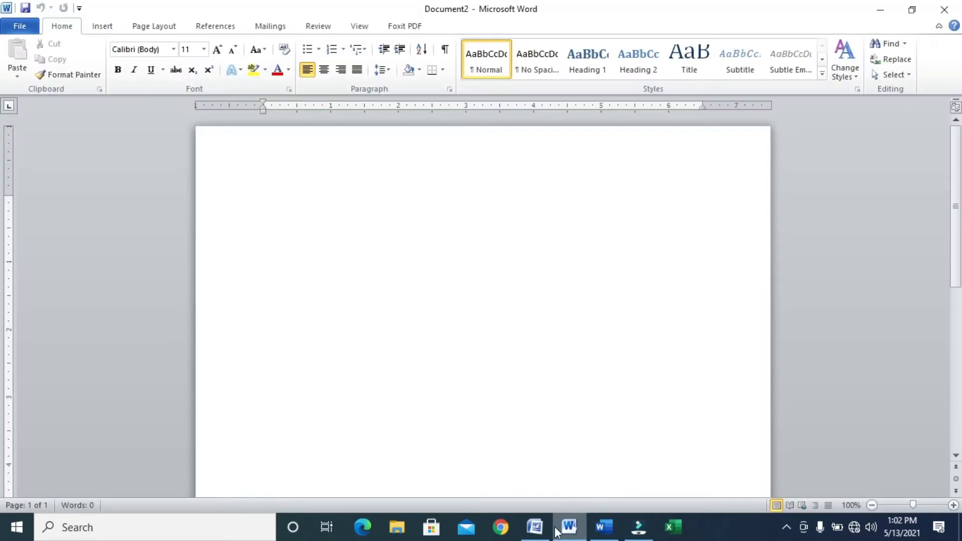
left_click(528, 535)
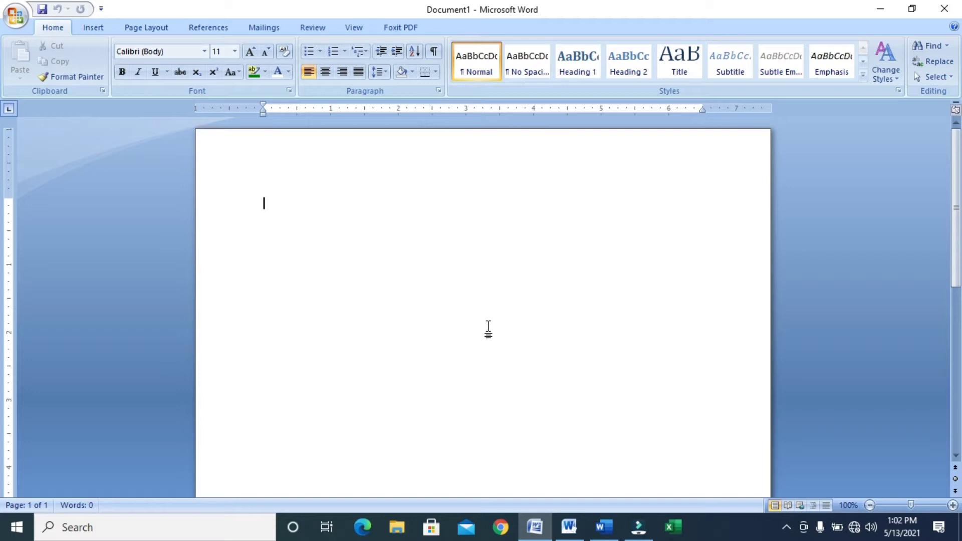
left_click(571, 529)
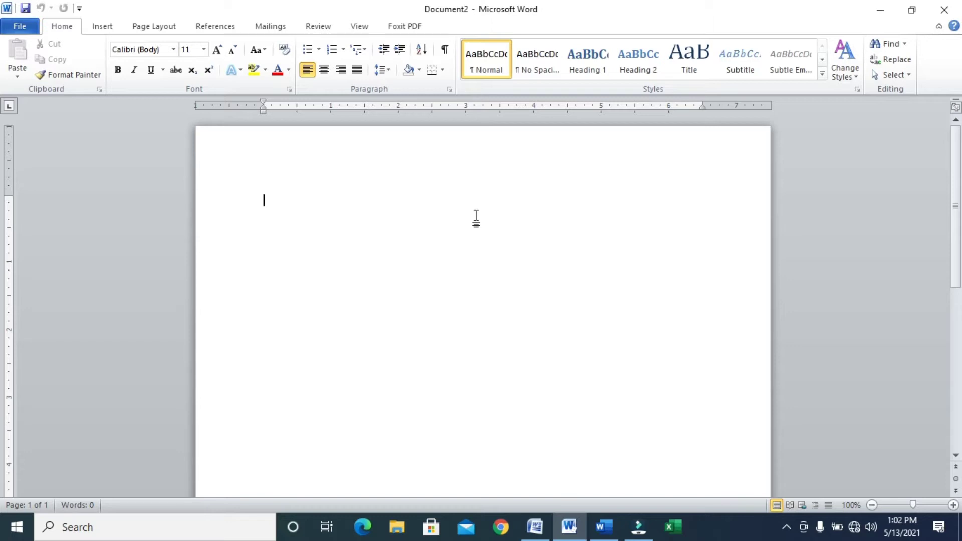
left_click(604, 531)
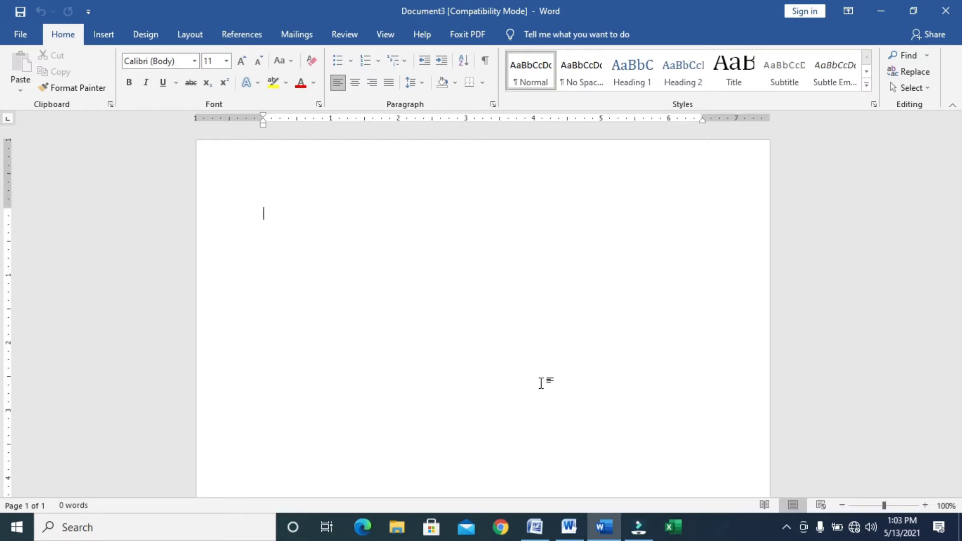
left_click(531, 538)
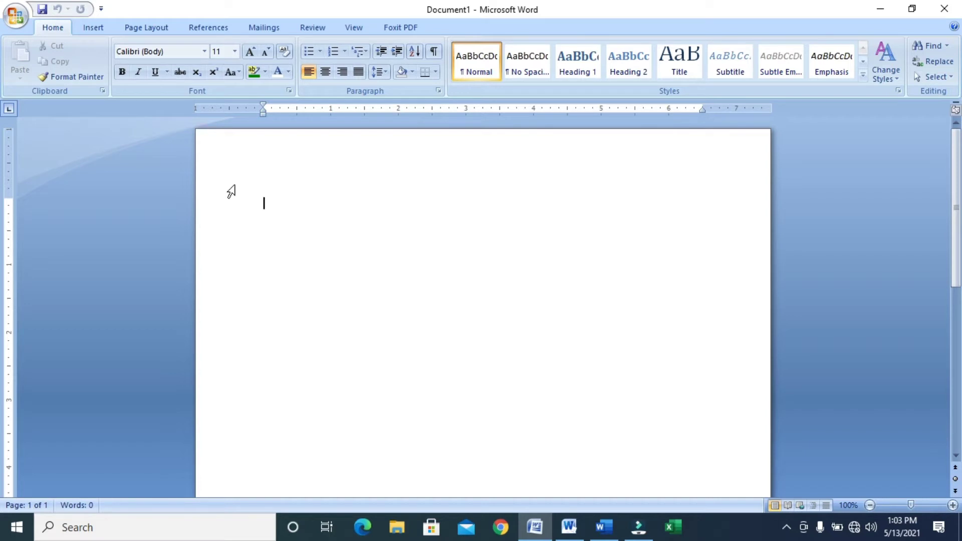
Draw a rectangle near the page centre of Document1 and resize it to 1.09" by 1.58"
left_click(103, 29)
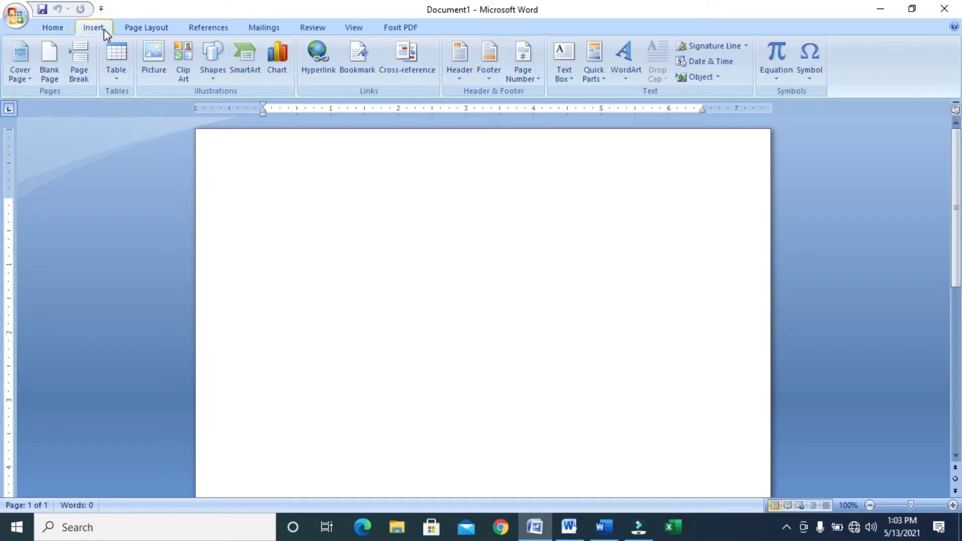
left_click(209, 79)
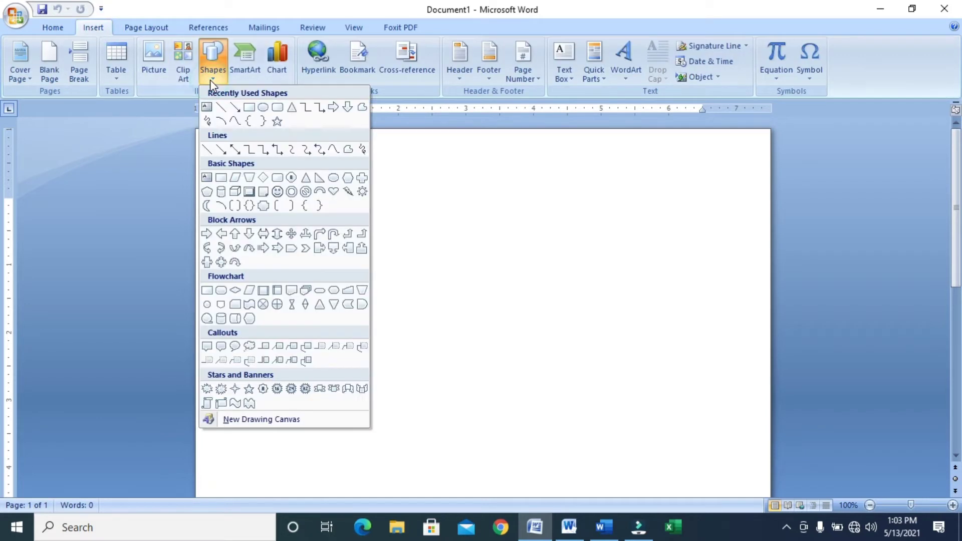
left_click(262, 121)
left_click_drag(369, 227, 535, 350)
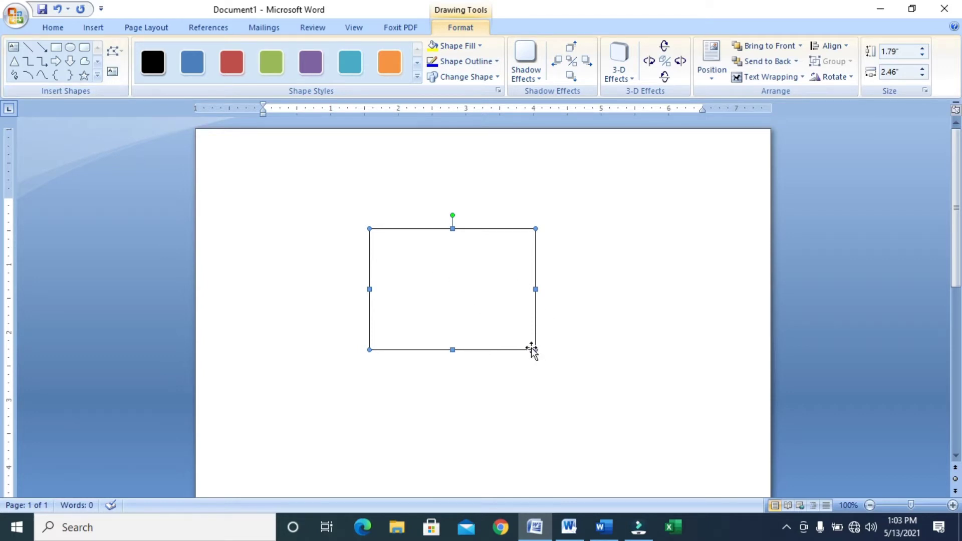
left_click_drag(534, 350, 477, 303)
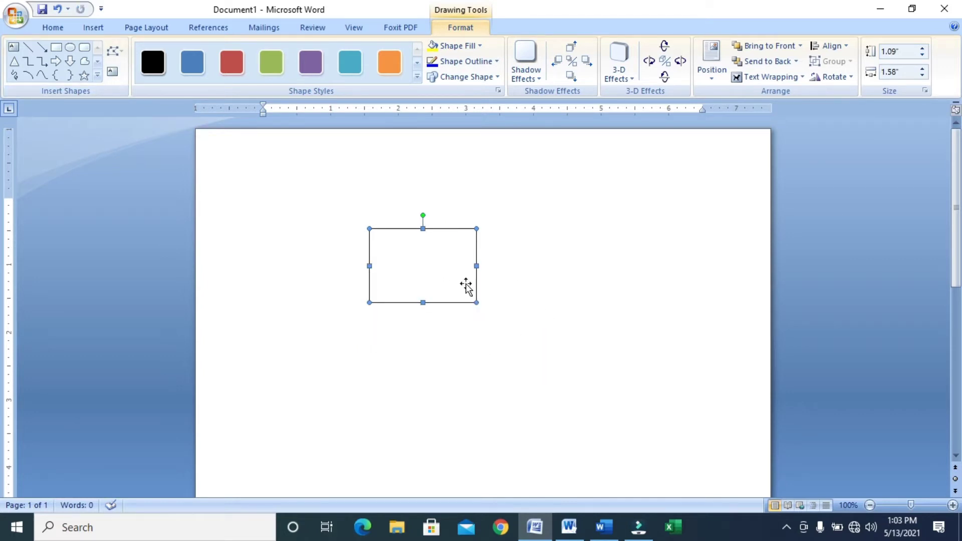
left_click(98, 74)
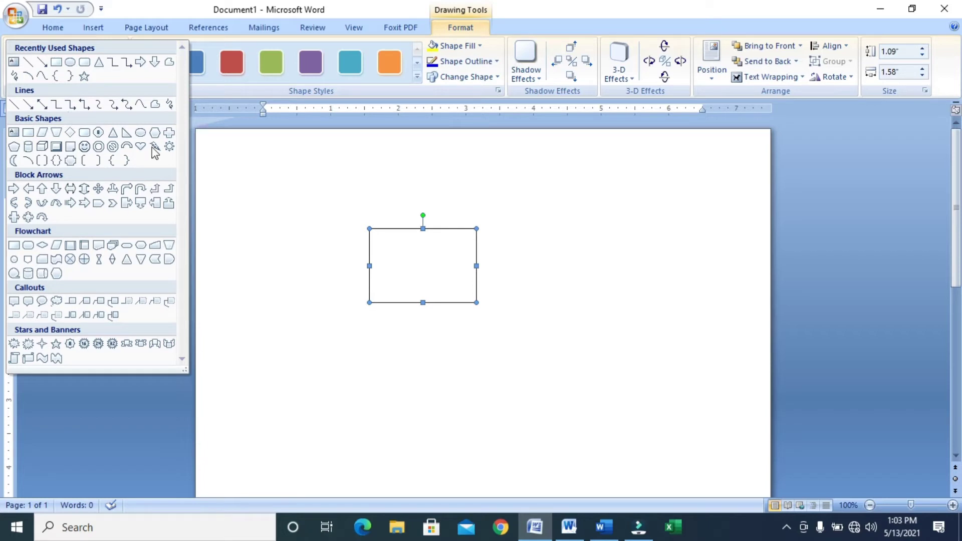
Draw a rectangle in the middle of the Document2 page
left_click(377, 308)
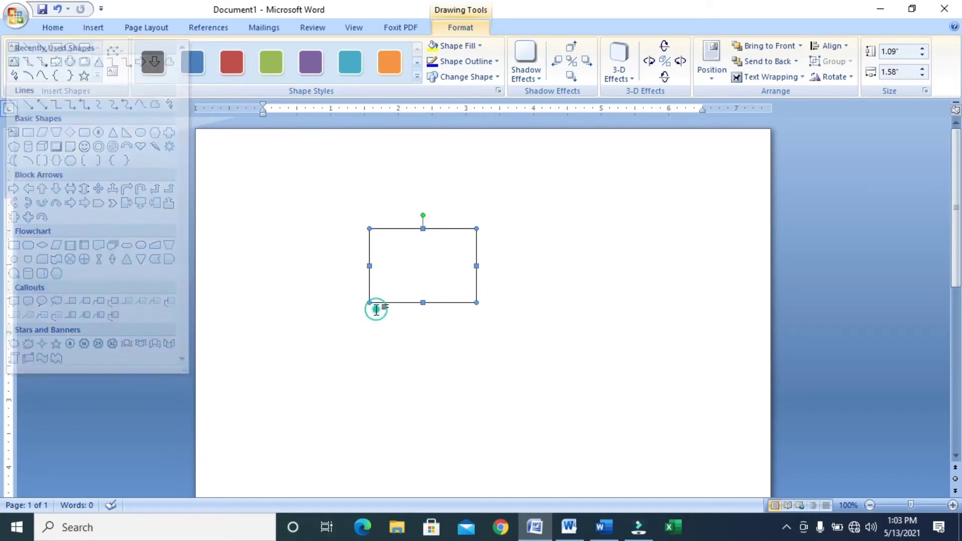
left_click(569, 527)
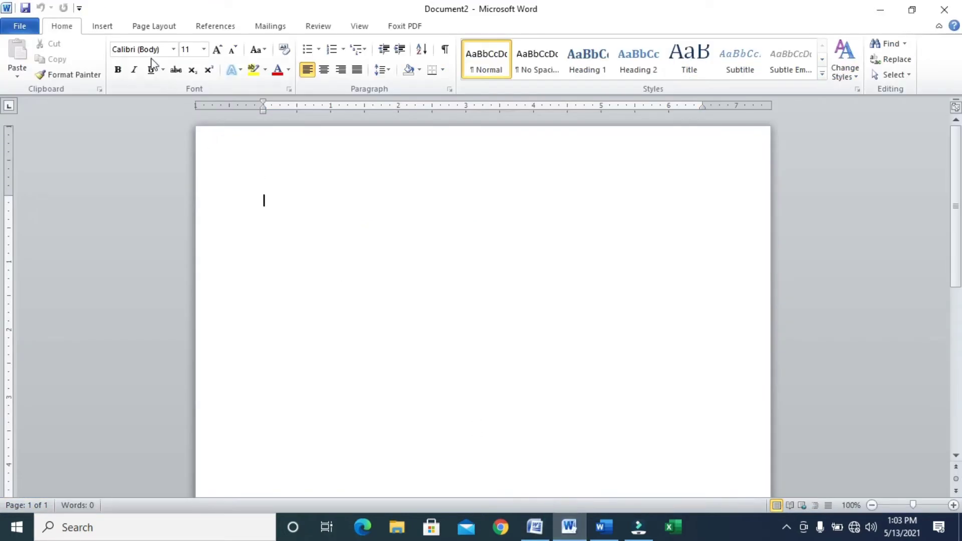
left_click(103, 27)
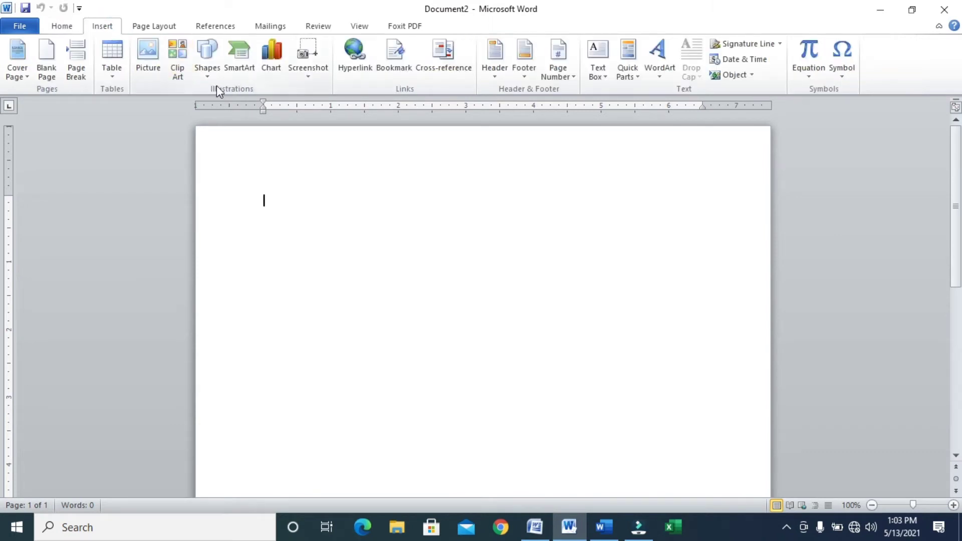
left_click(207, 59)
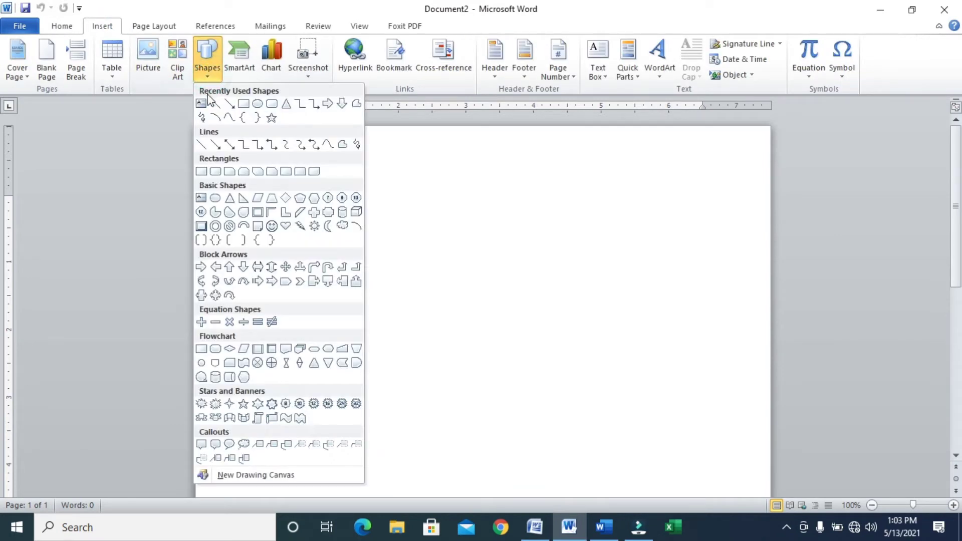
left_click(244, 104)
left_click_drag(377, 253, 553, 389)
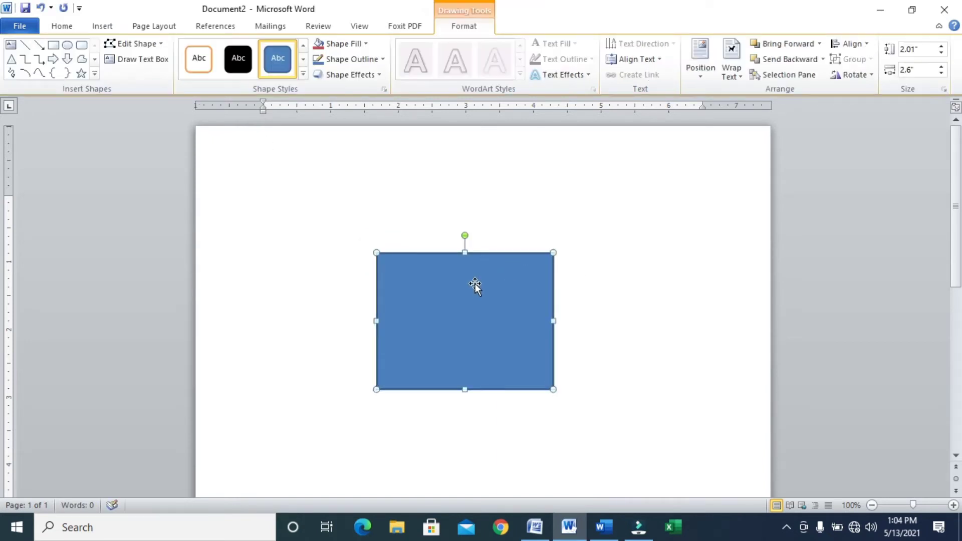
Set the rectangle's fill to No Fill and turn on Edit Points for its outline
left_click(361, 44)
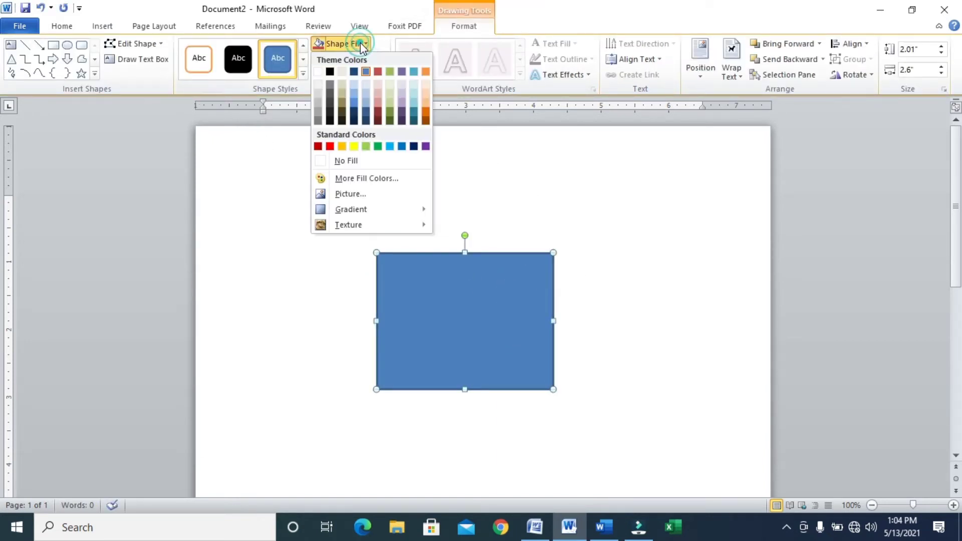
left_click(342, 162)
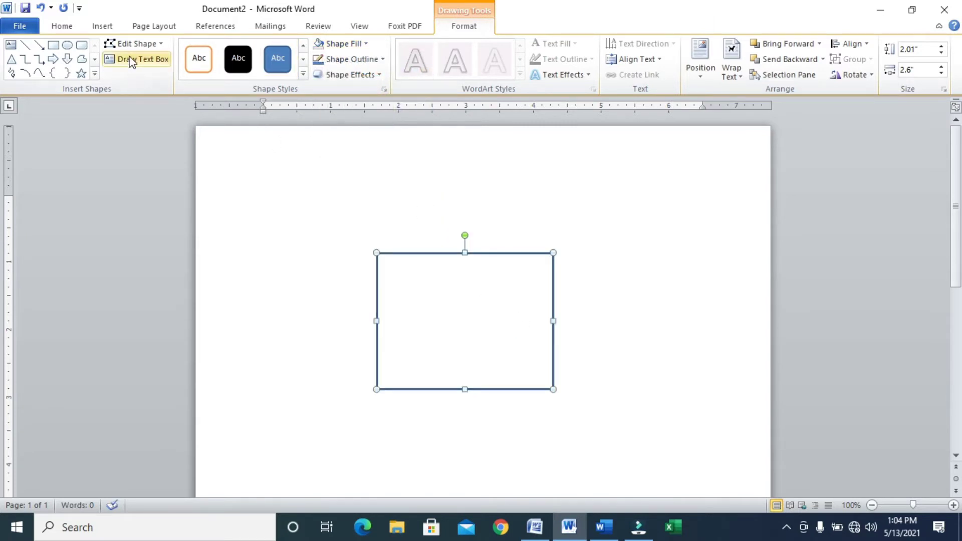
left_click(143, 43)
mouse_move(153, 60)
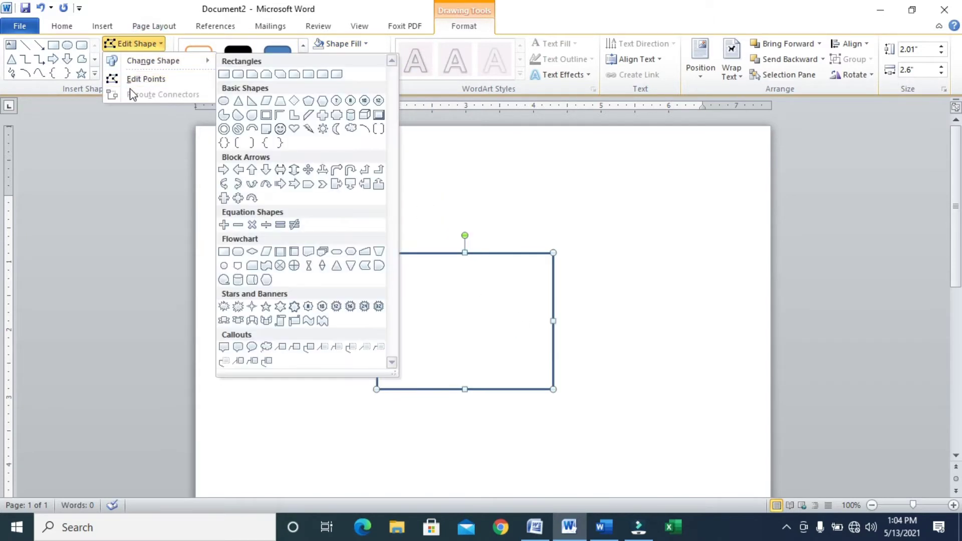
left_click(155, 81)
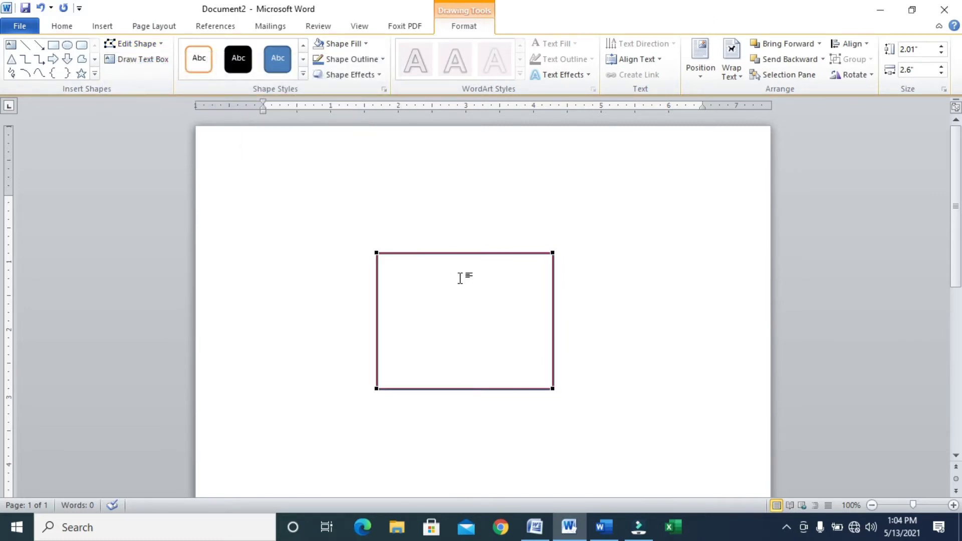
Pull new points inward on all four edges and curve the raised top point into a star outline
left_click(457, 253)
left_click(494, 253)
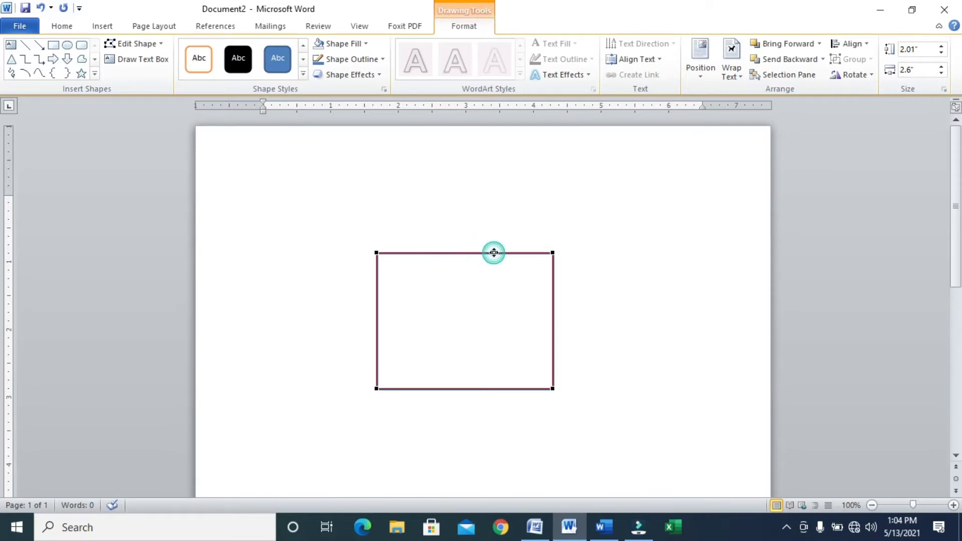
left_click_drag(493, 253, 495, 271)
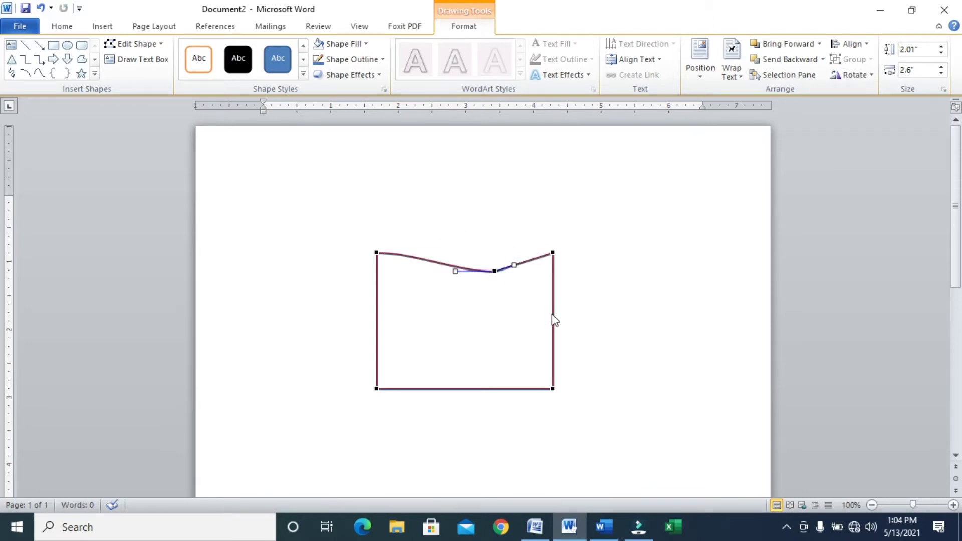
left_click_drag(553, 316, 519, 314)
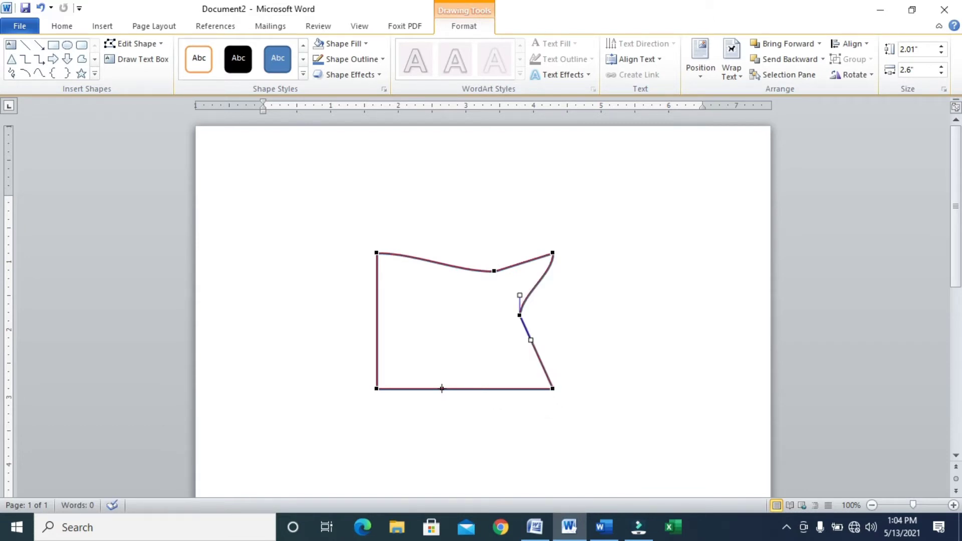
left_click_drag(442, 388, 439, 352)
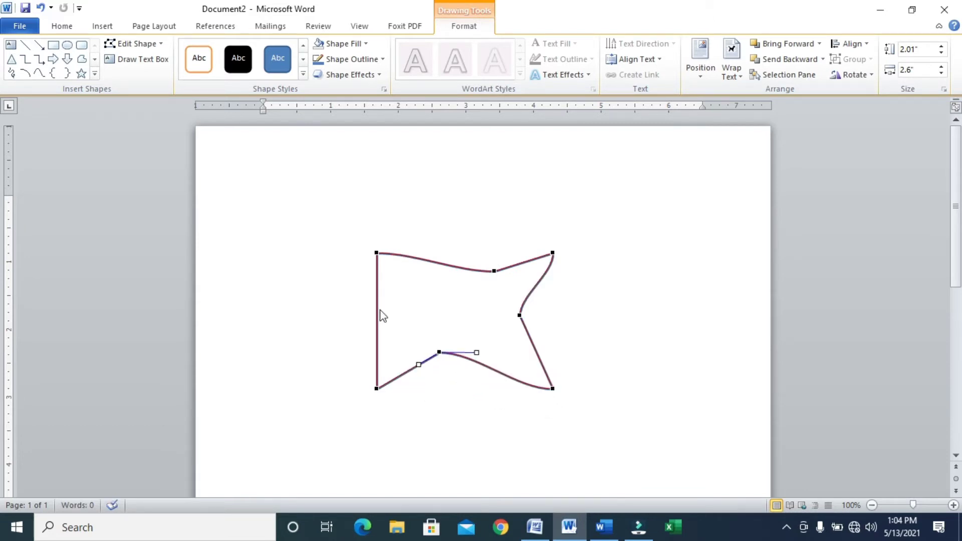
left_click_drag(377, 309, 408, 311)
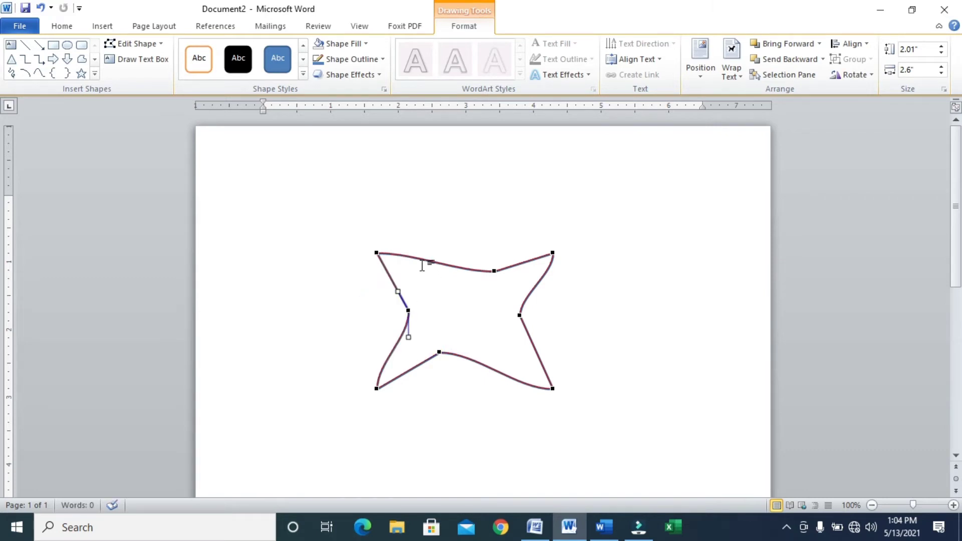
mouse_move(424, 260)
left_mouse_down()
mouse_move(436, 244)
mouse_move(483, 230)
left_mouse_up()
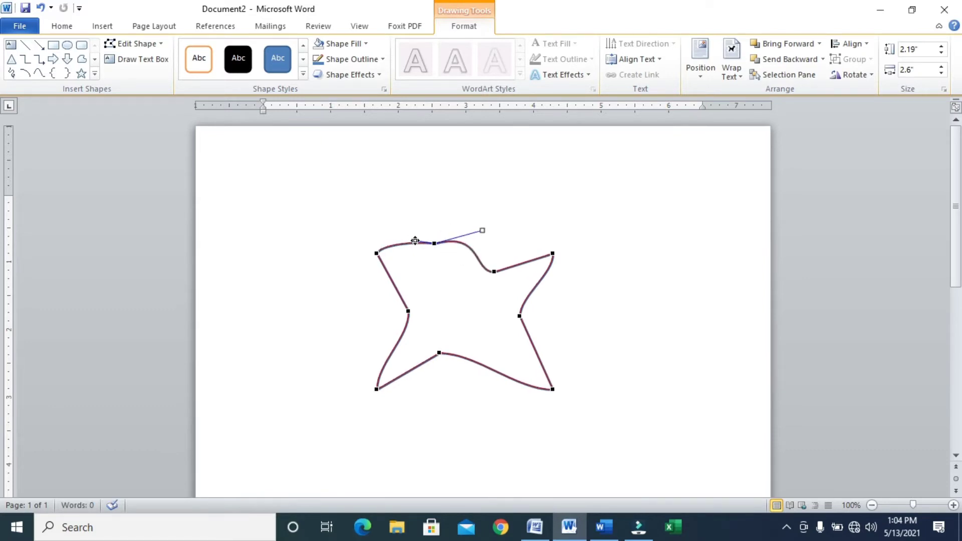
left_click_drag(415, 239, 404, 260)
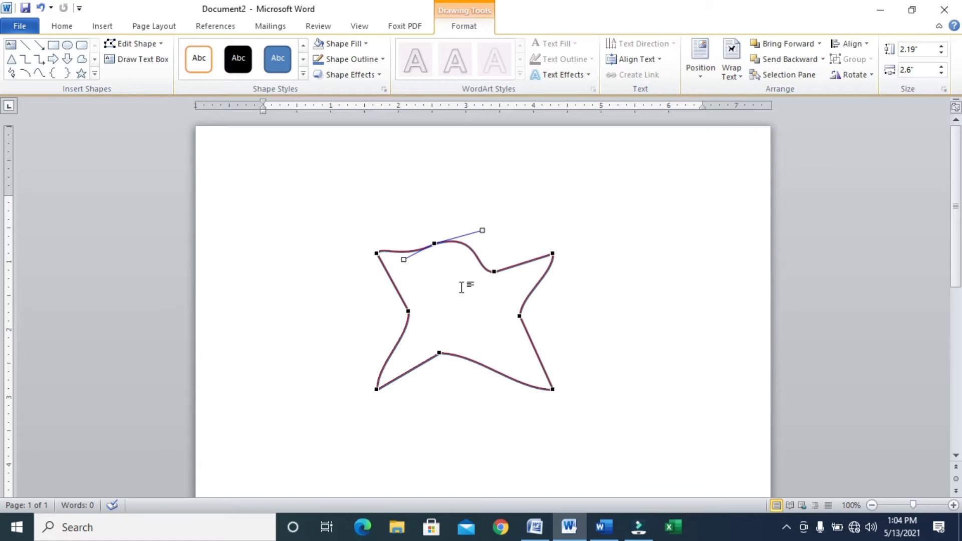
In Document1, delete the rectangle and place the cursor at the top of the blank page
left_click(535, 527)
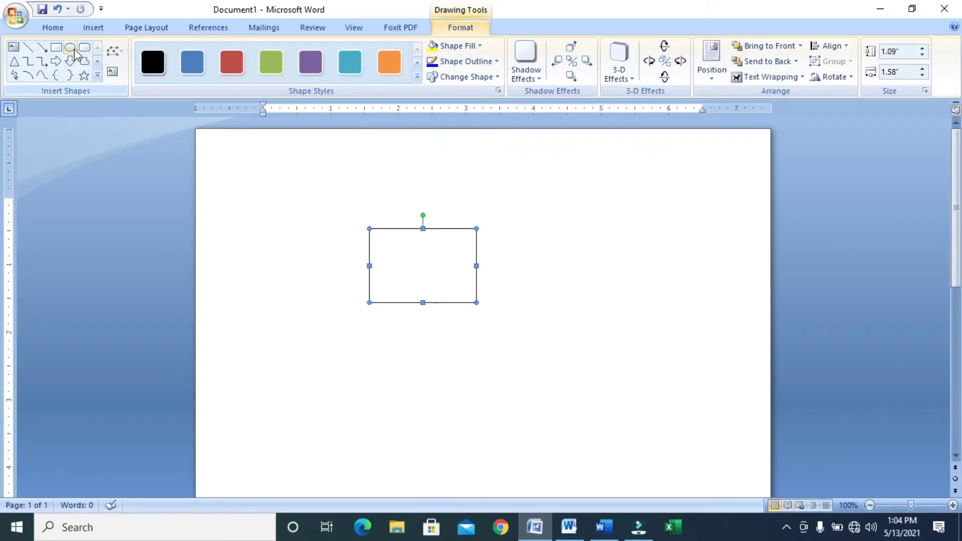
left_click(55, 28)
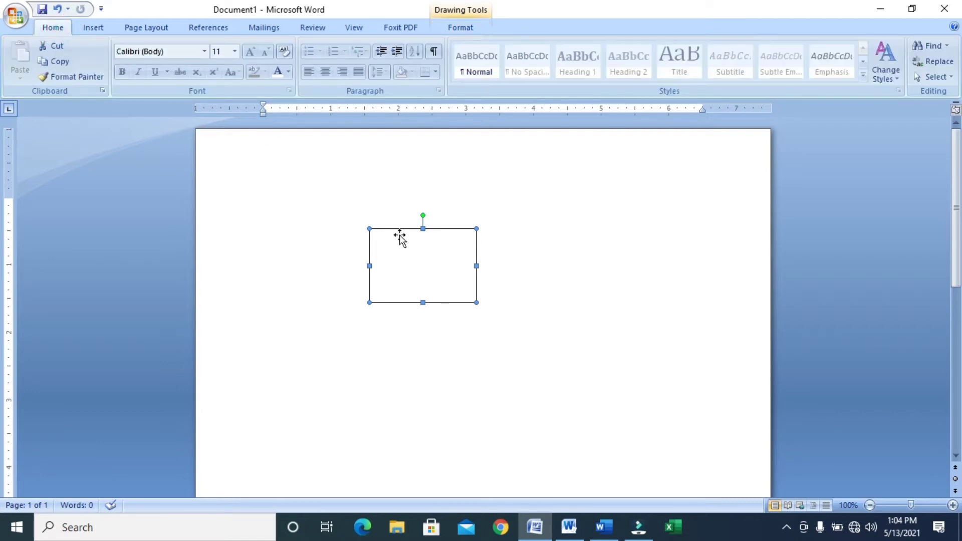
left_click(431, 271)
key("Delete")
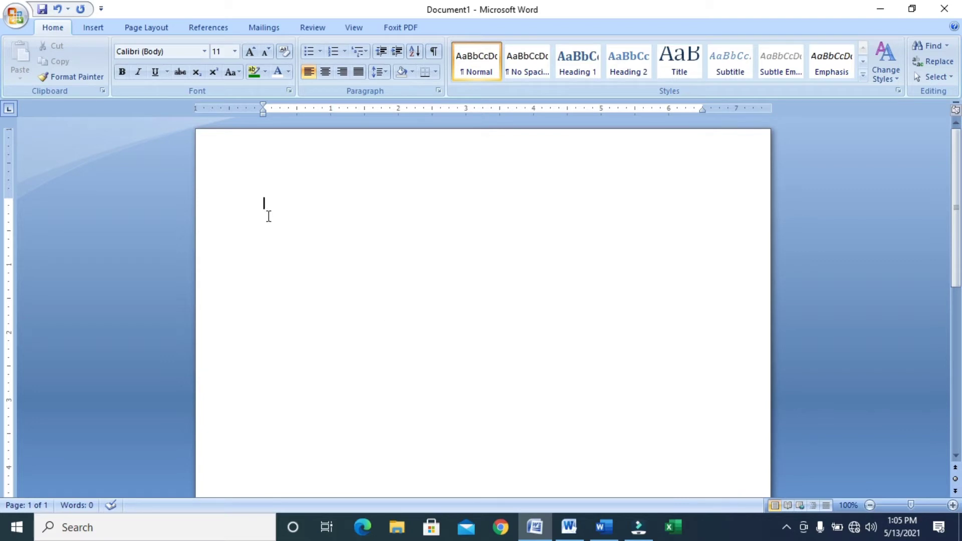
left_click(267, 209)
left_click(360, 31)
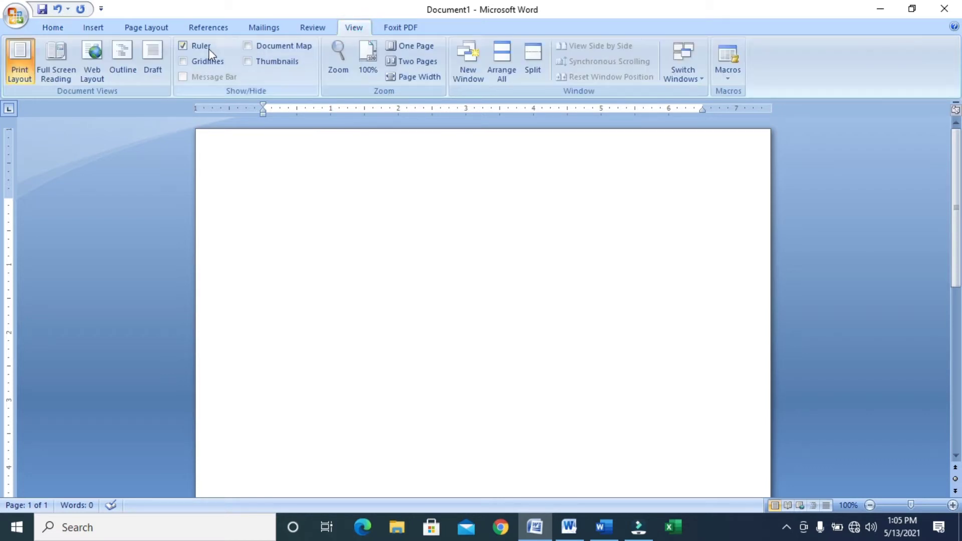
left_click(184, 46)
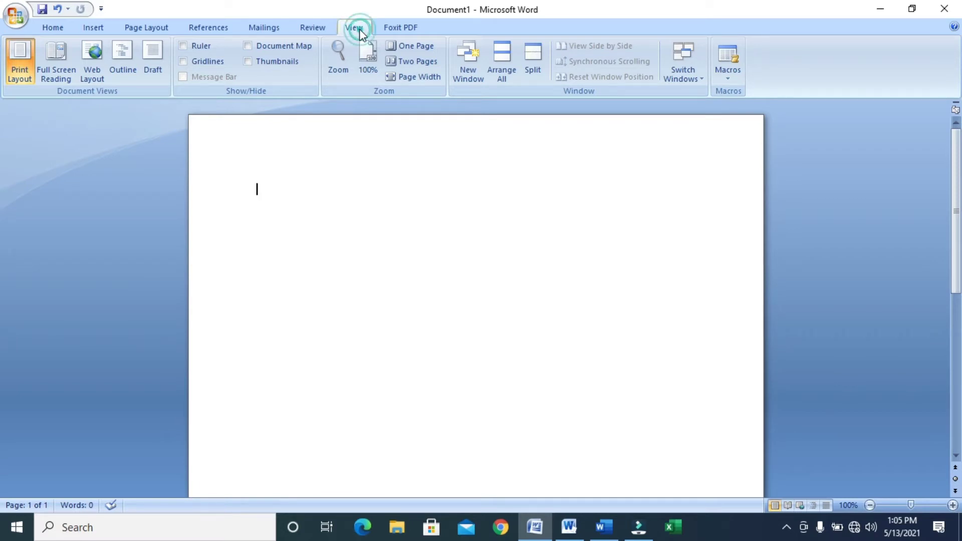
left_click(182, 47)
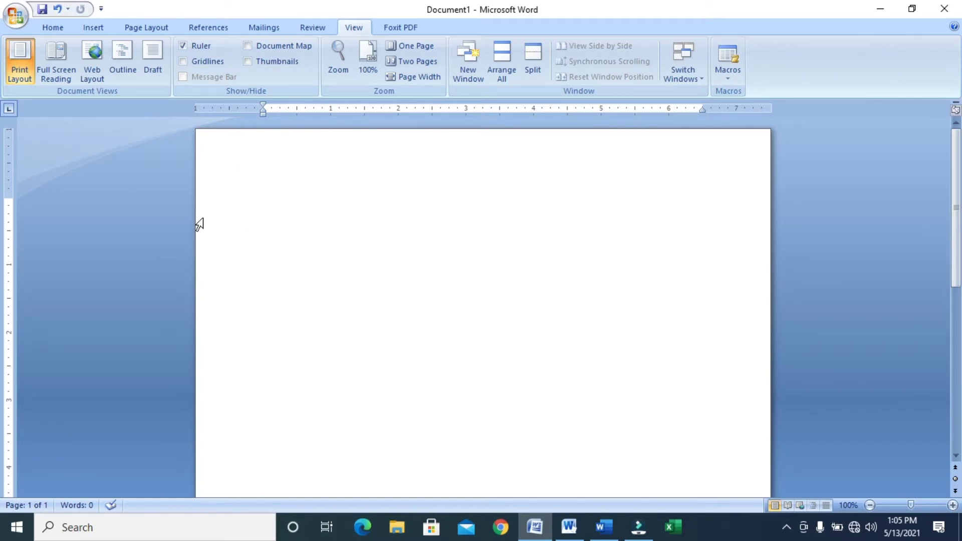
Type 'Computer is an electronic device.' with filler lines 'Kfjfksdjfk' and 'skjfkdj' below it
type("ssem")
type("yad")
key("BackSpace")
key("BackSpace")
key("BackSpace")
key("BackSpace")
key("BackSpace")
key("BackSpace")
key("BackSpace")
type("computer is an e")
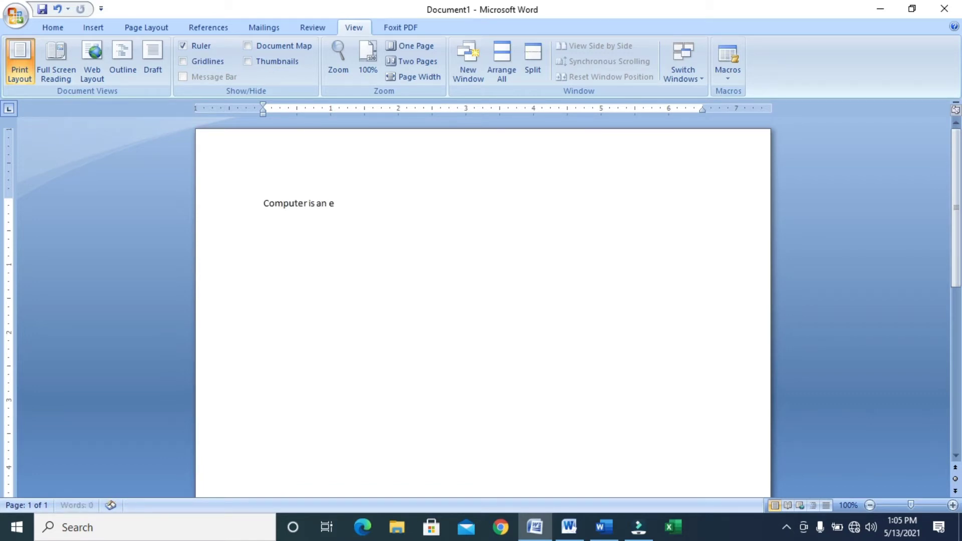
type("lectronic")
type(" device.")
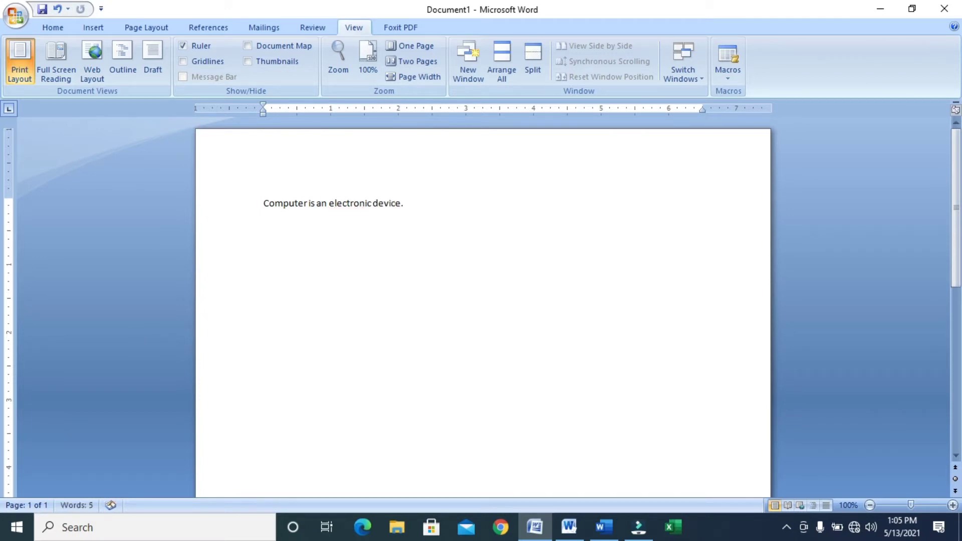
key("Return")
type("Kfjfksdjfk")
key("Return")
type("skjfkdj")
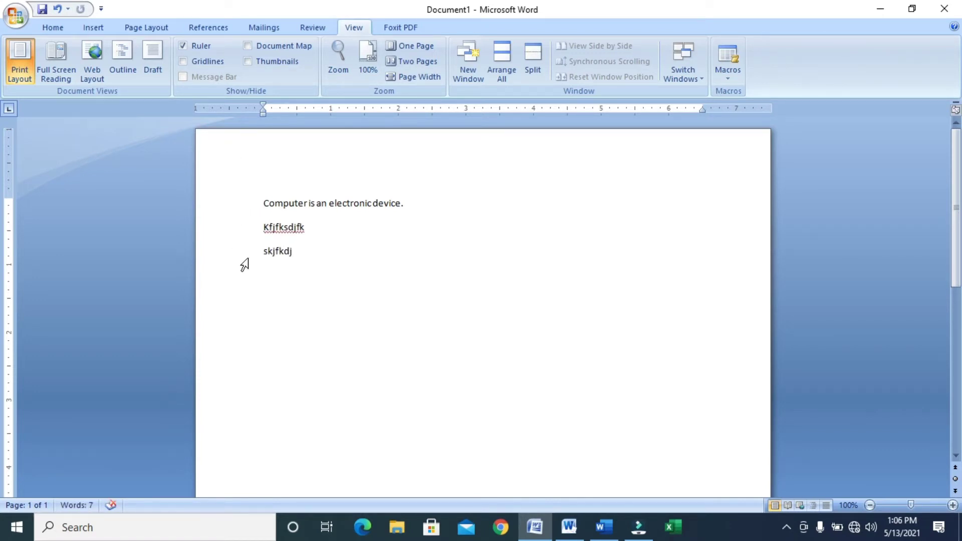
left_click(134, 26)
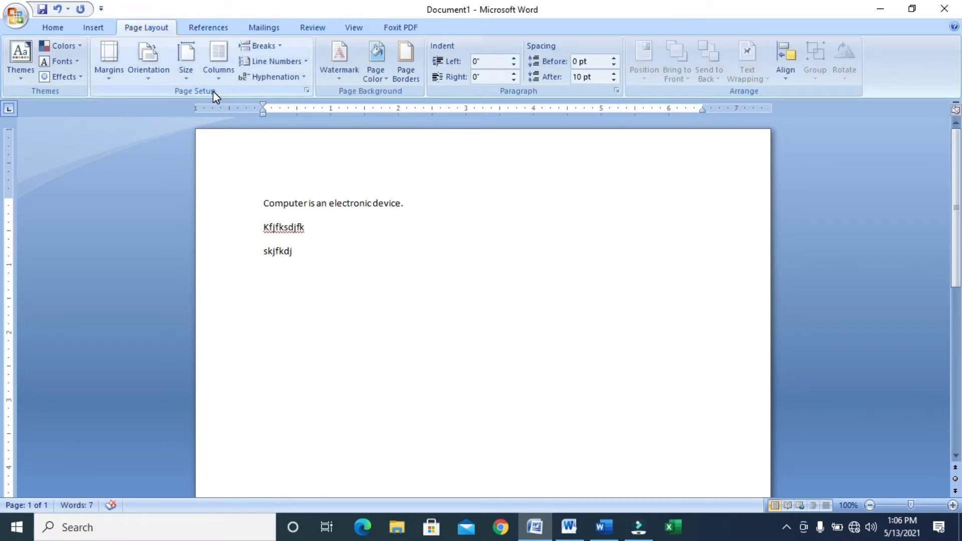
left_click(306, 92)
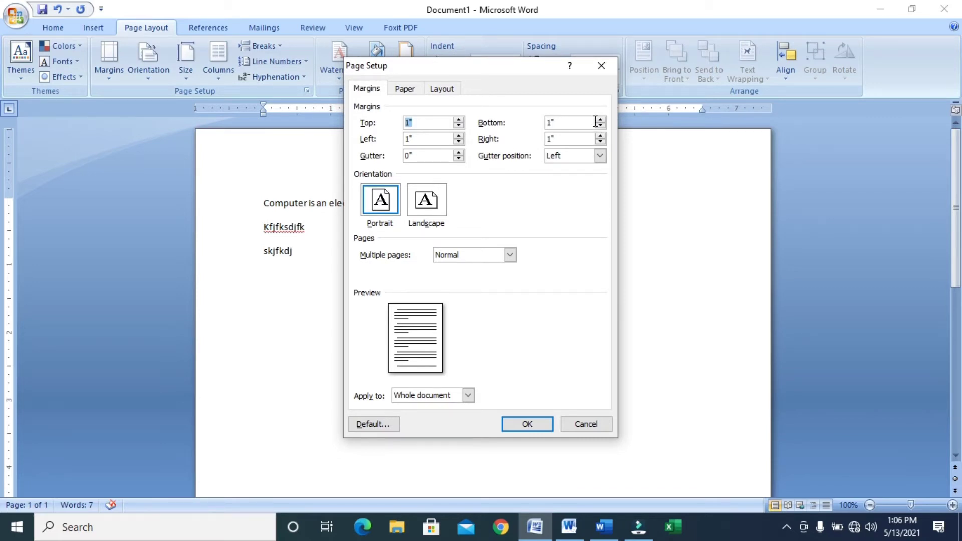
left_click(427, 208)
left_click(587, 426)
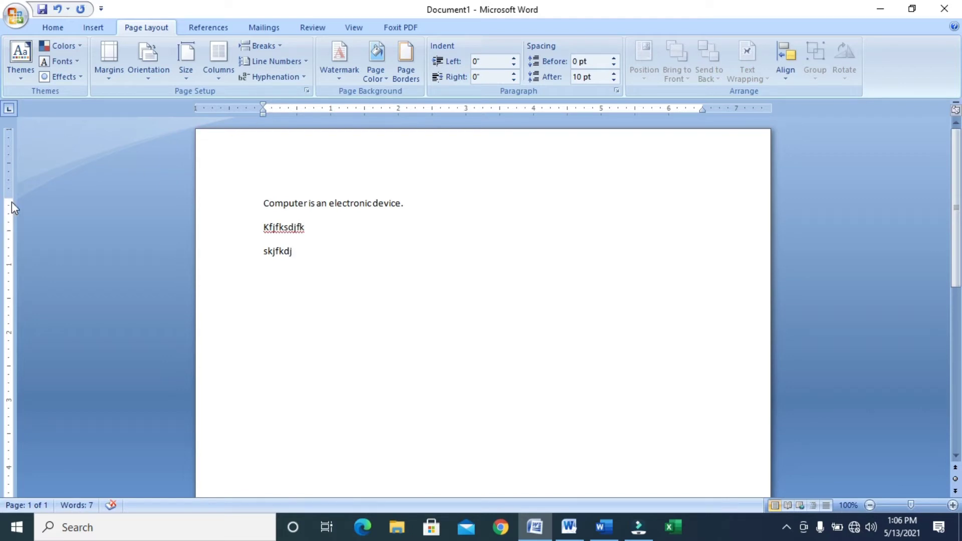
Drag the top margin boundary up on the vertical ruler to reduce the top margin
scroll(3, 358, "down", 5)
scroll(3, 358, "down", 5)
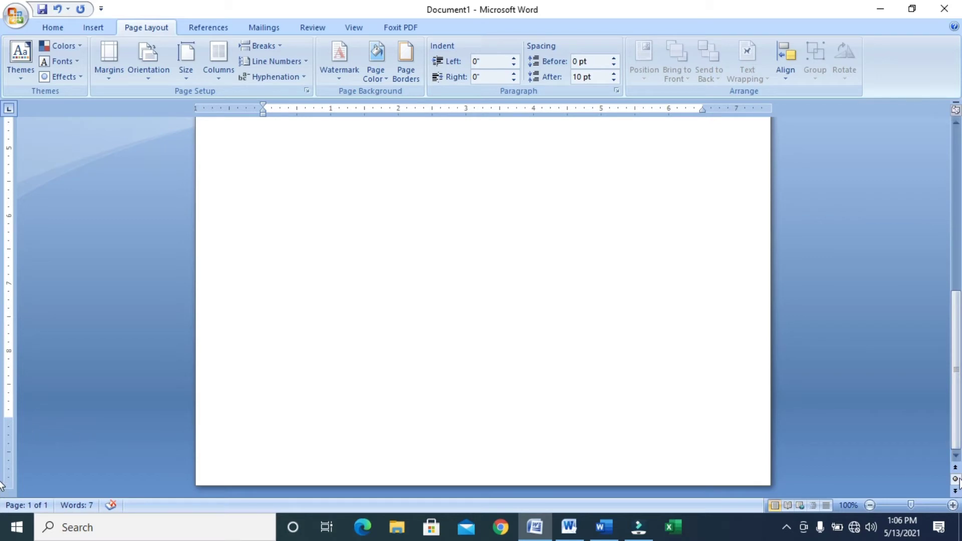
scroll(3, 441, "up", 10)
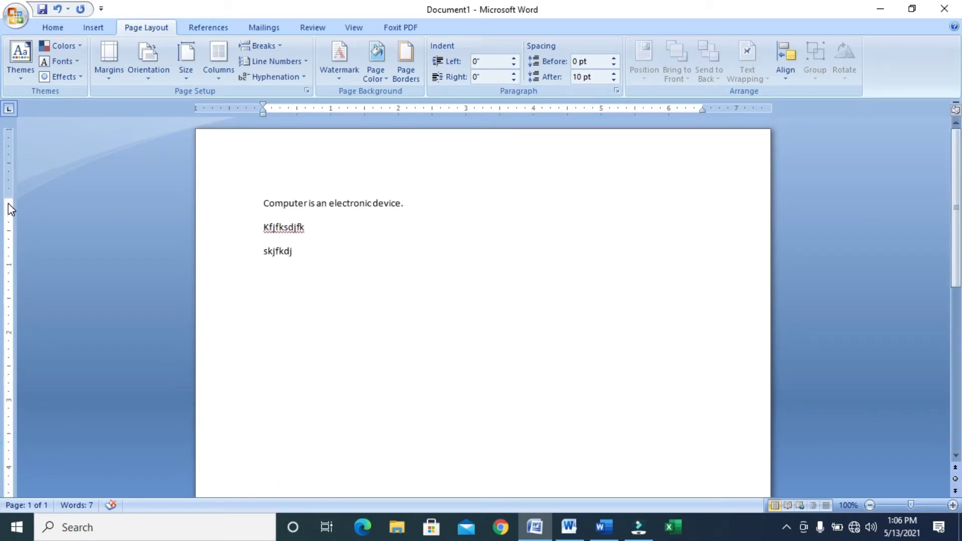
left_click_drag(8, 199, 10, 155)
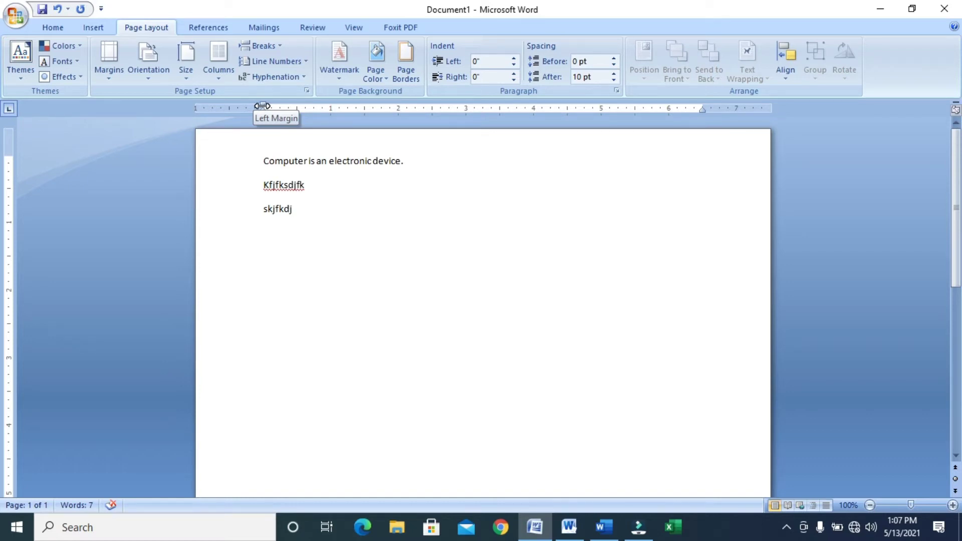
Drag the left margin on the horizontal ruler leftward to the page edge
left_click_drag(262, 106, 208, 110)
left_click_drag(208, 110, 208, 111)
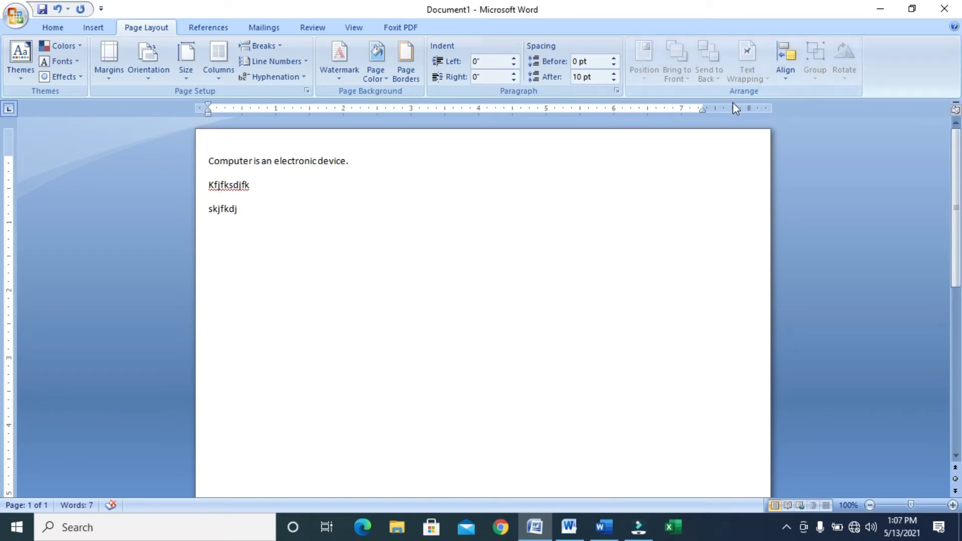
scroll(5, 155, "down", 3)
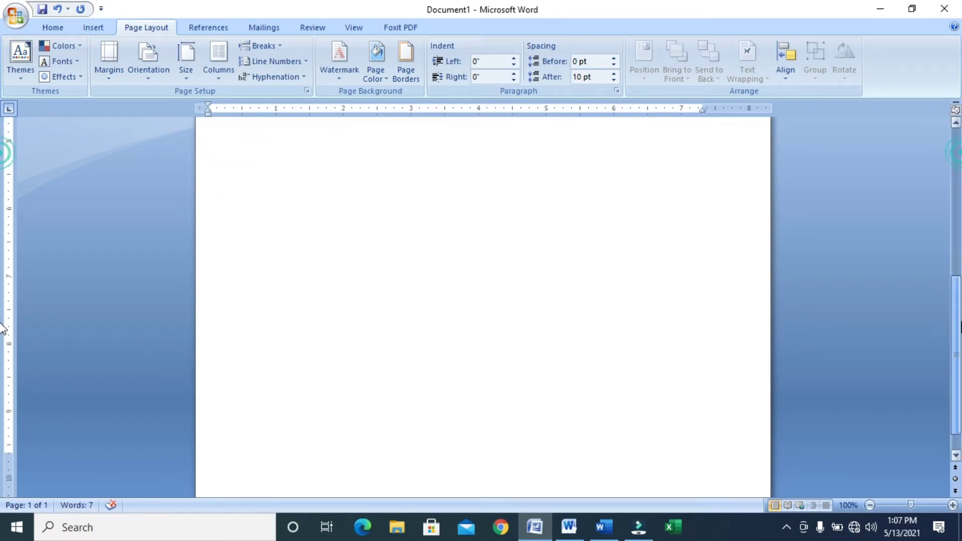
scroll(4, 384, "up", 3)
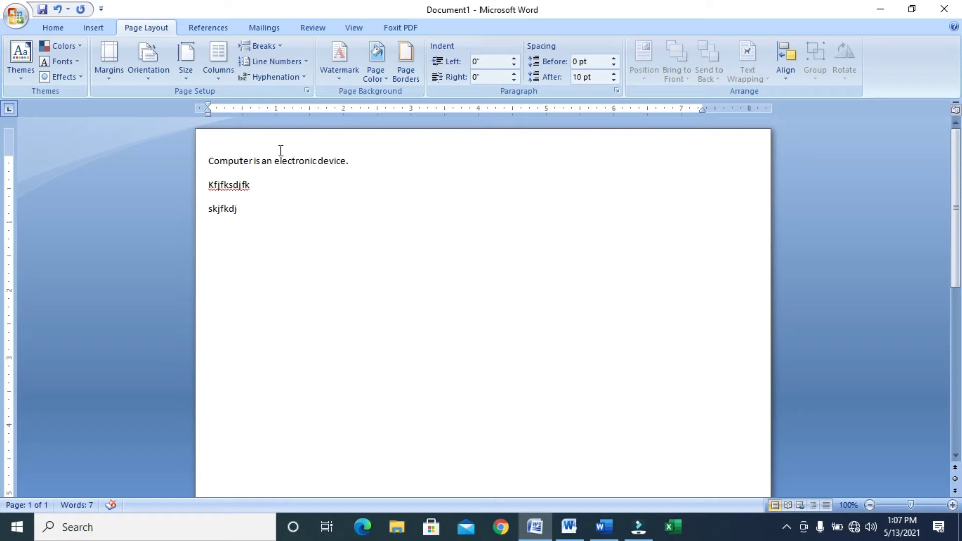
Delete the filler lines, append 'Booting means the loading' to the sentence, and start a new paragraph
key("BackSpace")
key("BackSpace")
key("BackSpace")
key("BackSpace")
key("BackSpace")
key("BackSpace")
key("BackSpace")
key("BackSpace")
key("BackSpace")
key("BackSpace")
key("BackSpace")
key("BackSpace")
key("BackSpace")
key("BackSpace")
key("BackSpace")
key("BackSpace")
key("BackSpace")
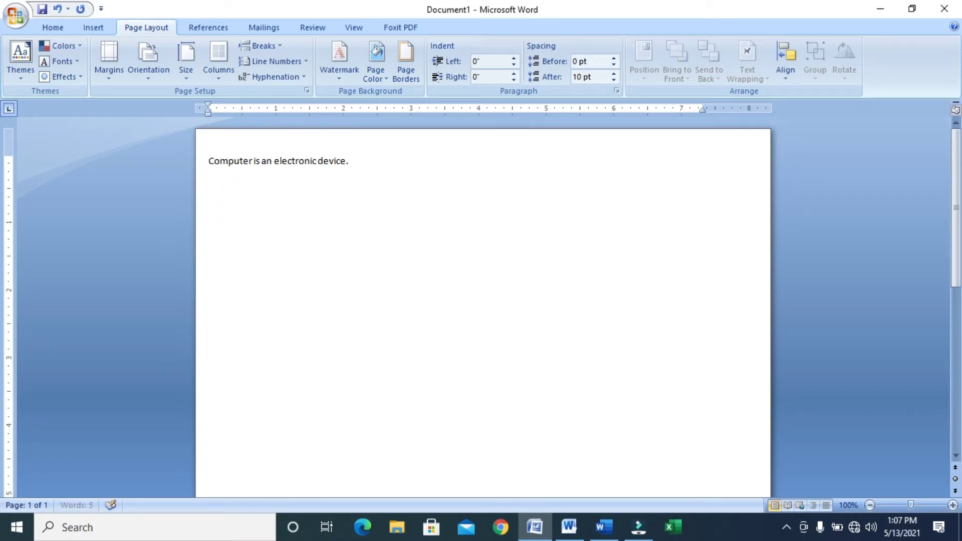
key("BackSpace")
type("booting")
type(" mea")
type("ns the loa")
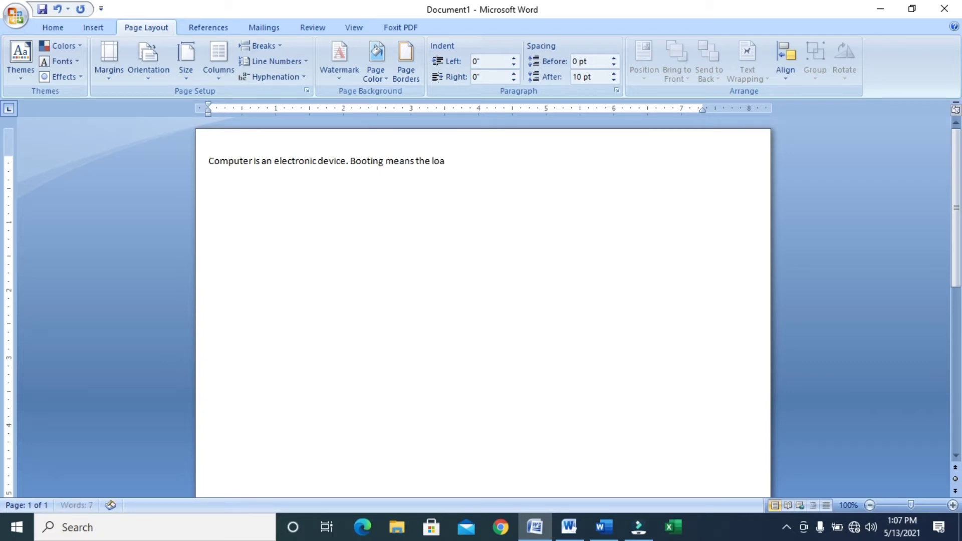
type("ding")
key("Return")
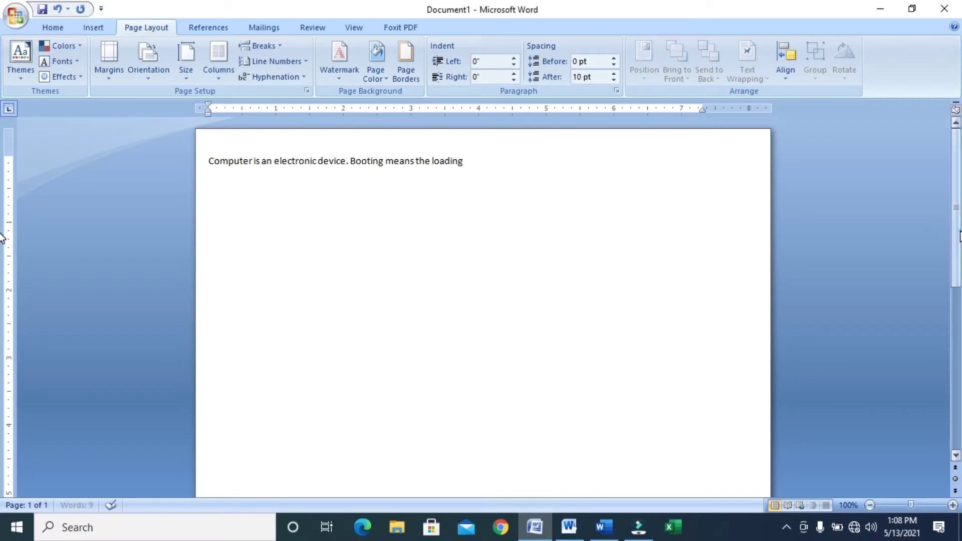
Insert two page breaks to extend the document to seven pages, returning the cursor to page 1
scroll(4, 431, "down", 2)
scroll(4, 226, "up", 2)
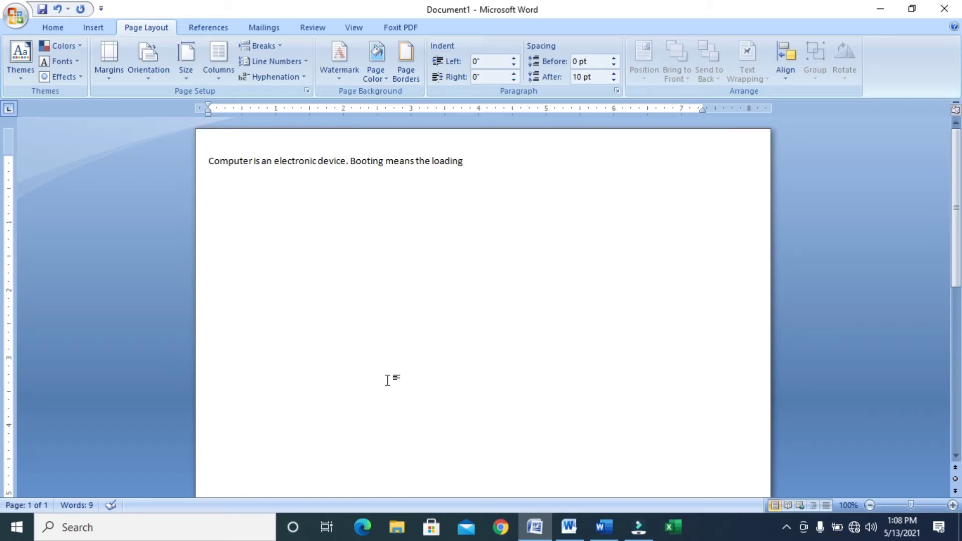
scroll(2, 450, "down", 10)
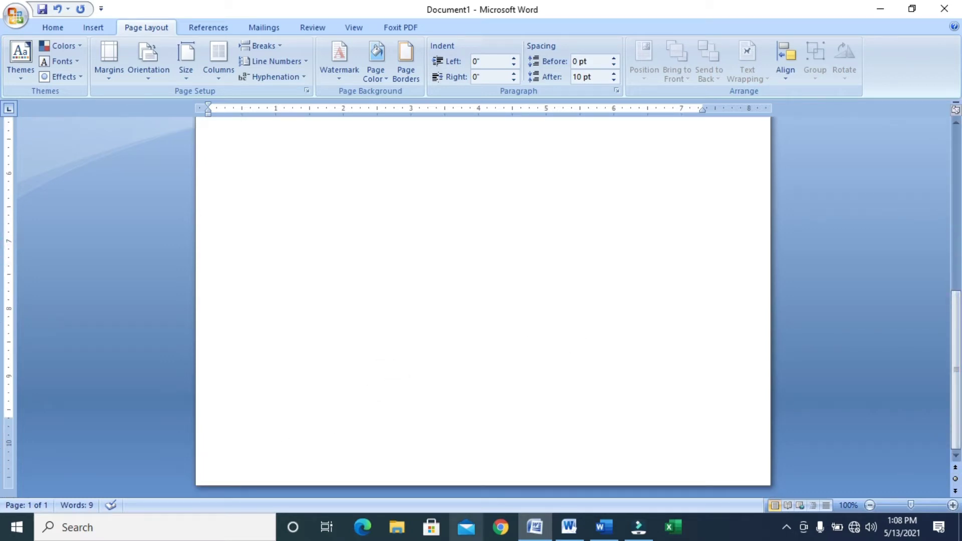
left_click_drag(957, 305, 957, 143)
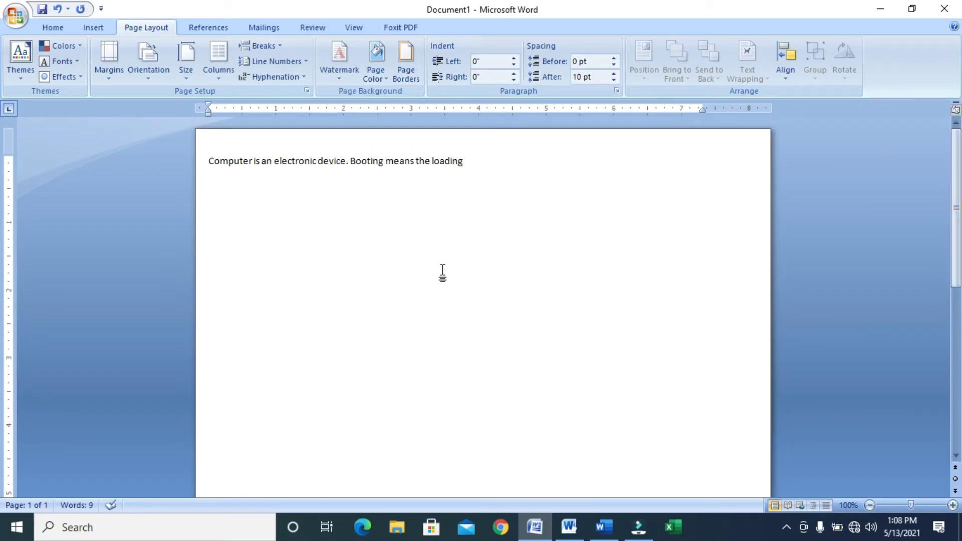
key("ctrl+Return")
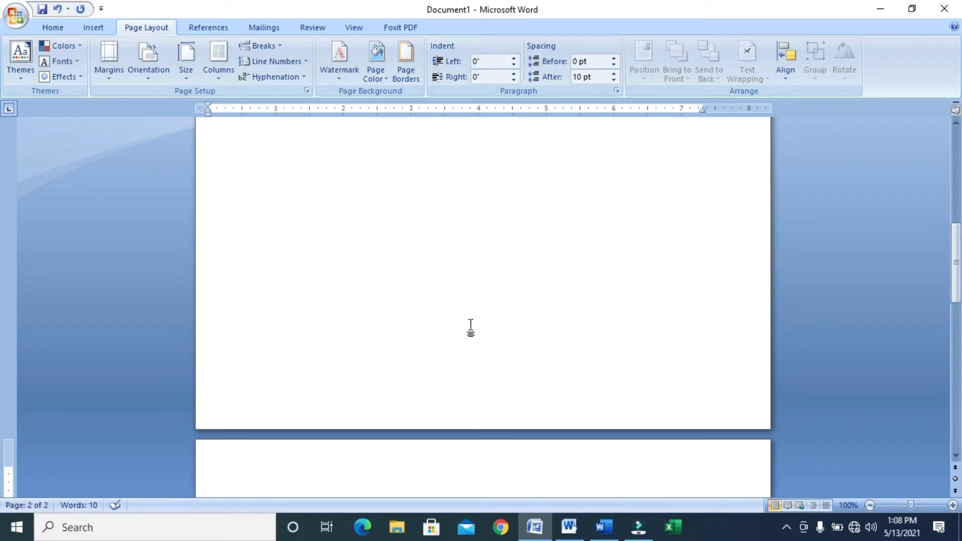
key("ctrl+Return")
key("ctrl+Return")
key("ctrl+Return")
key("ctrl+Return")
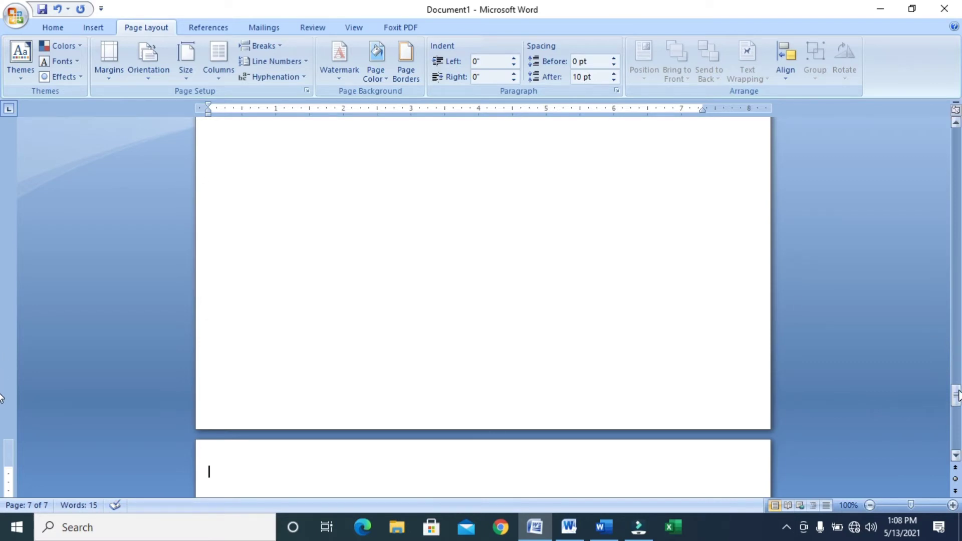
left_click_drag(956, 395, 956, 146)
left_click_drag(2, 135, 2, 121)
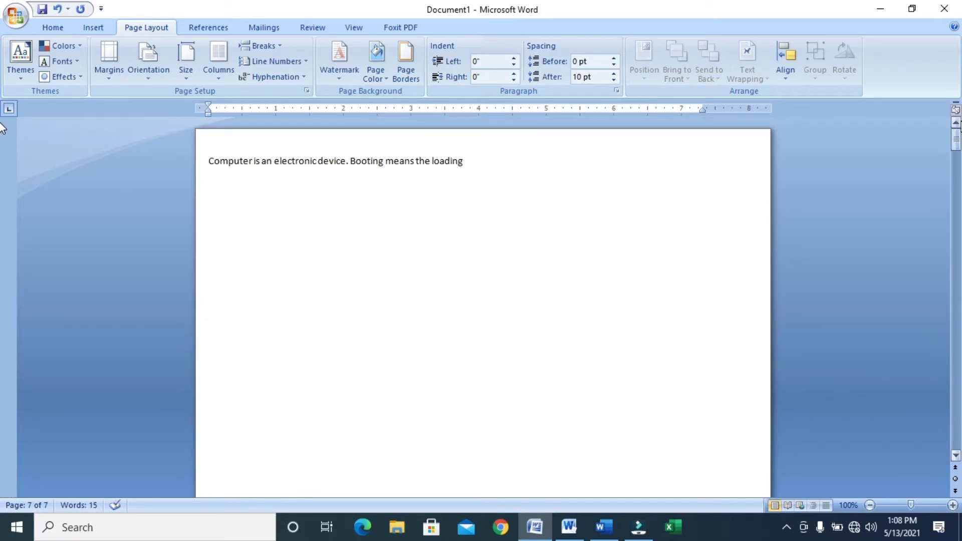
left_click(498, 266)
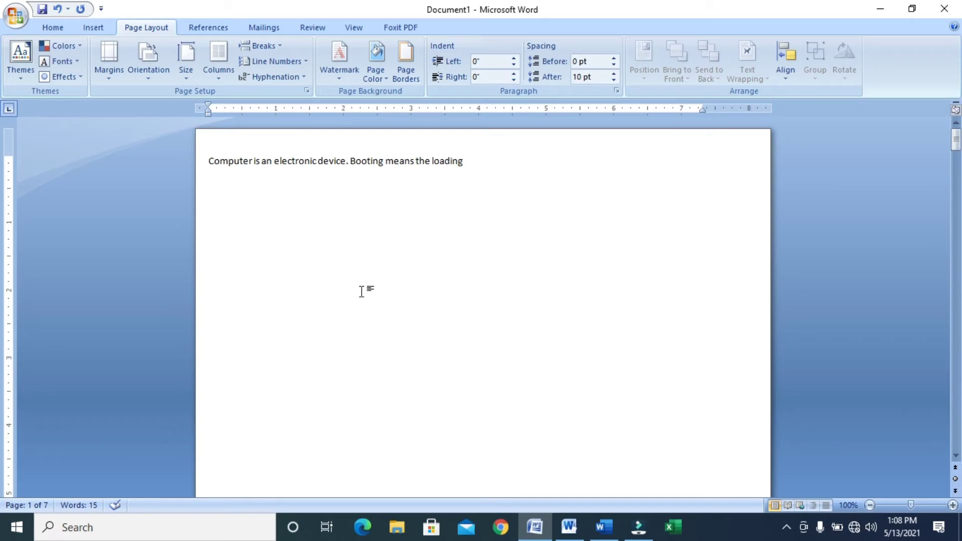
Type the word 'computer' at the top of page 6
scroll(362, 291, "down", 12)
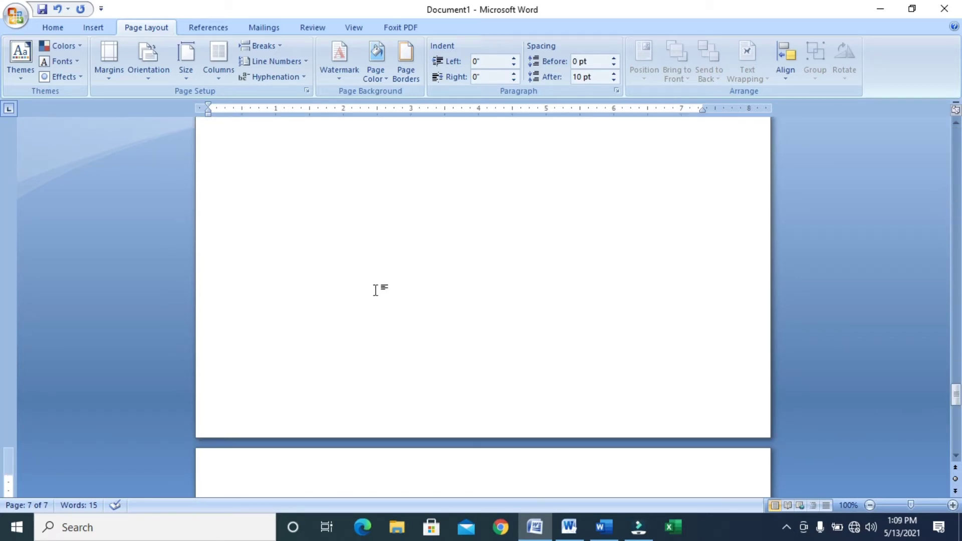
left_click_drag(957, 395, 956, 436)
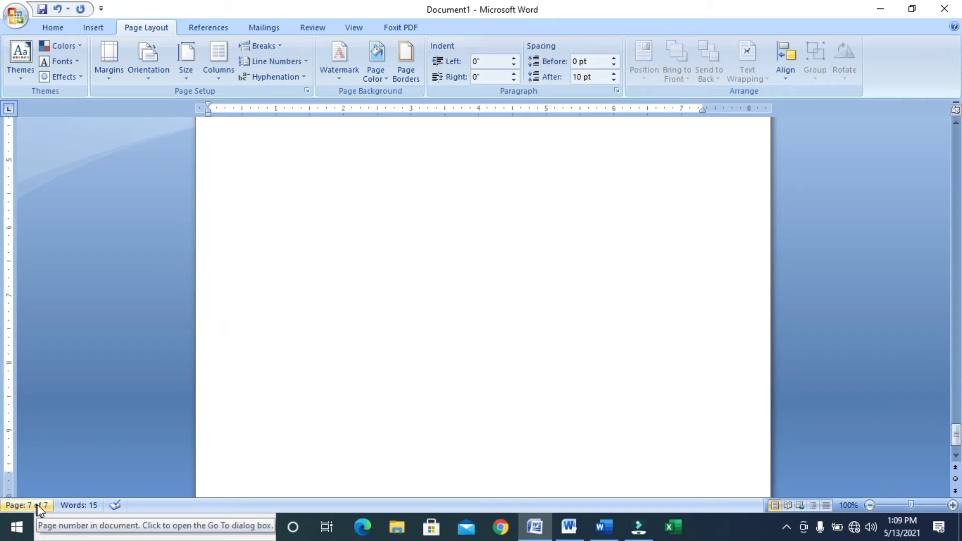
left_click_drag(957, 436, 956, 357)
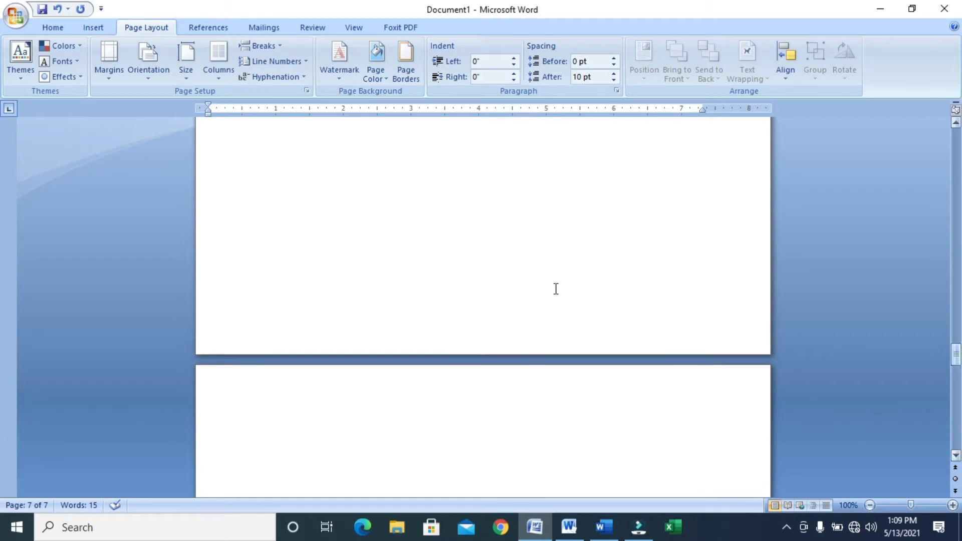
left_click_drag(2, 371, 555, 288)
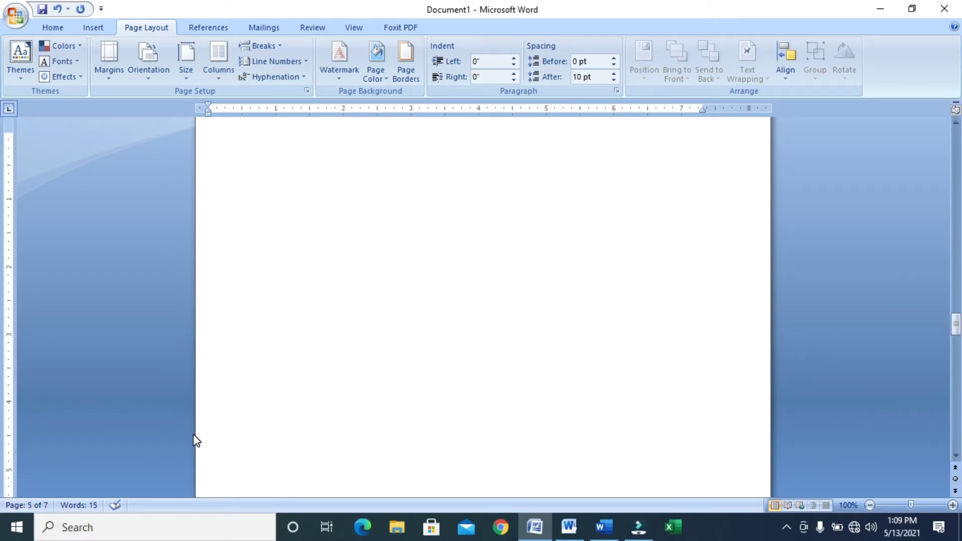
type("compute")
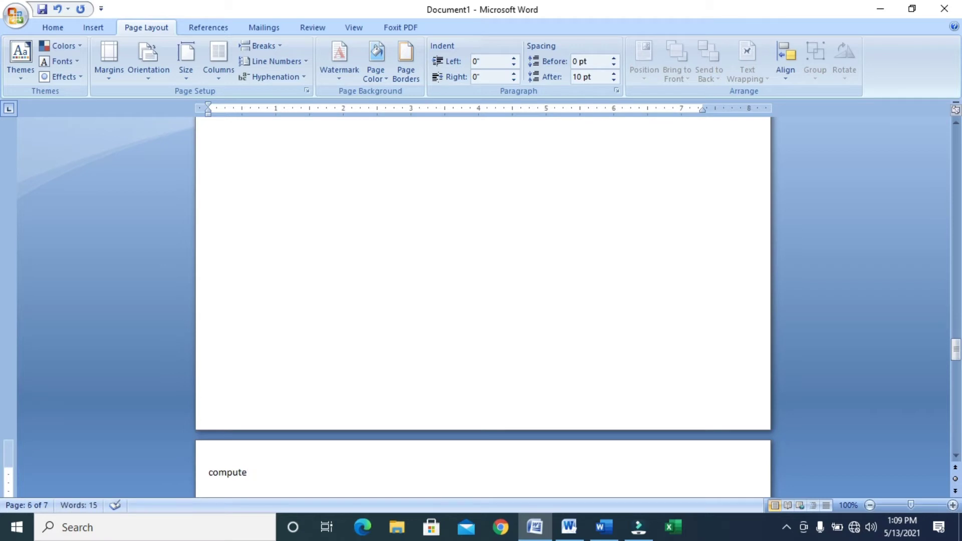
type("r")
left_click(320, 485)
left_click_drag(956, 349, 956, 135)
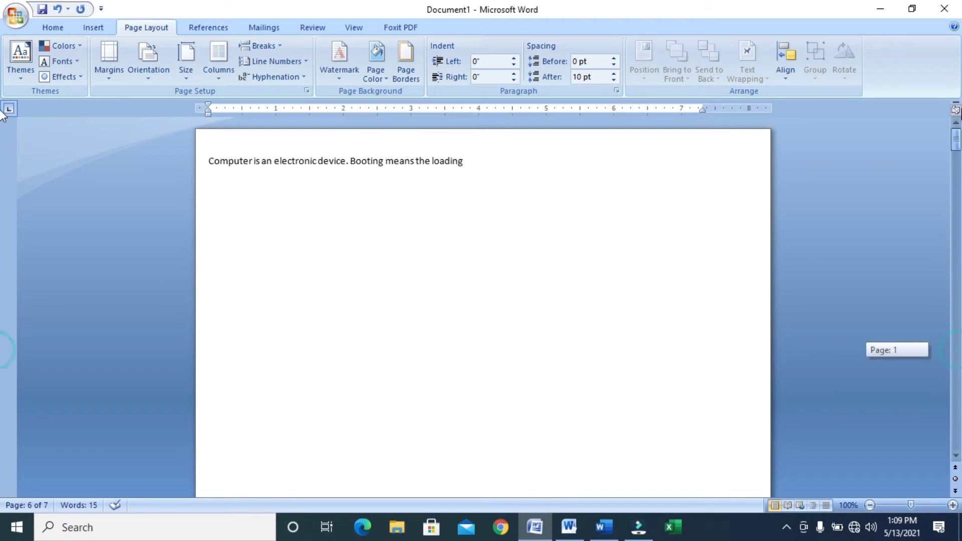
Drag page 1's first-paragraph Right Indent marker on the ruler toward the page edge
left_click(455, 219)
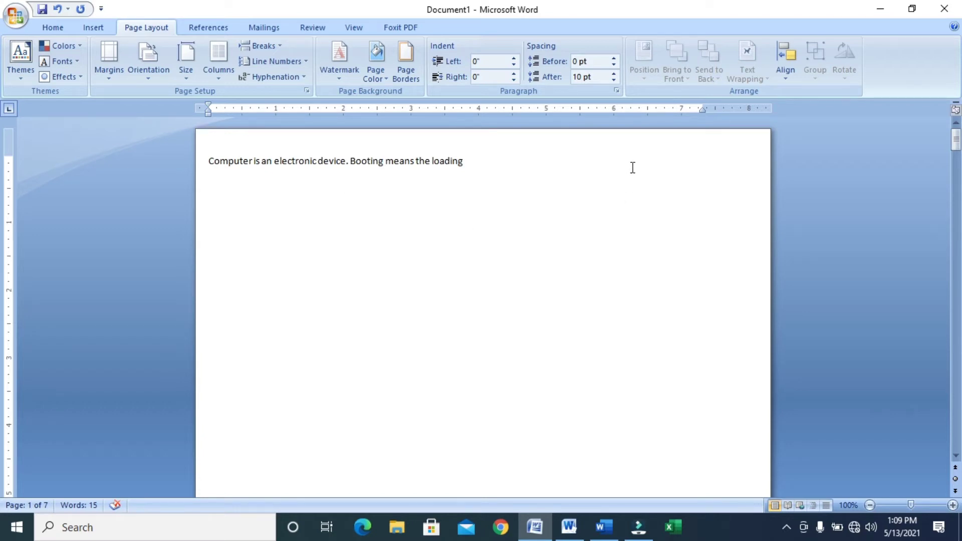
left_click_drag(703, 107, 736, 108)
Zoom out to 13% to see all seven pages at once
left_click(869, 505)
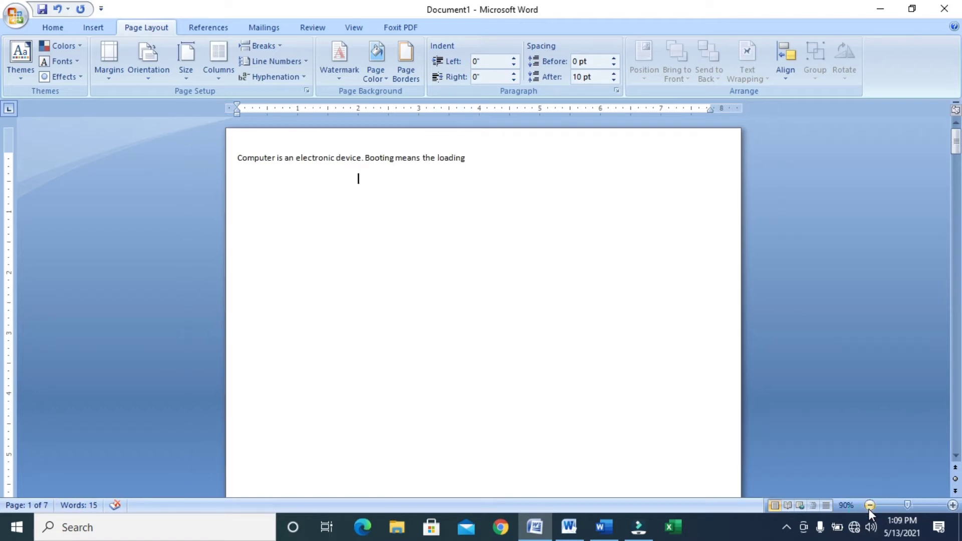
left_click(869, 506)
left_click(869, 506)
left_click(869, 506)
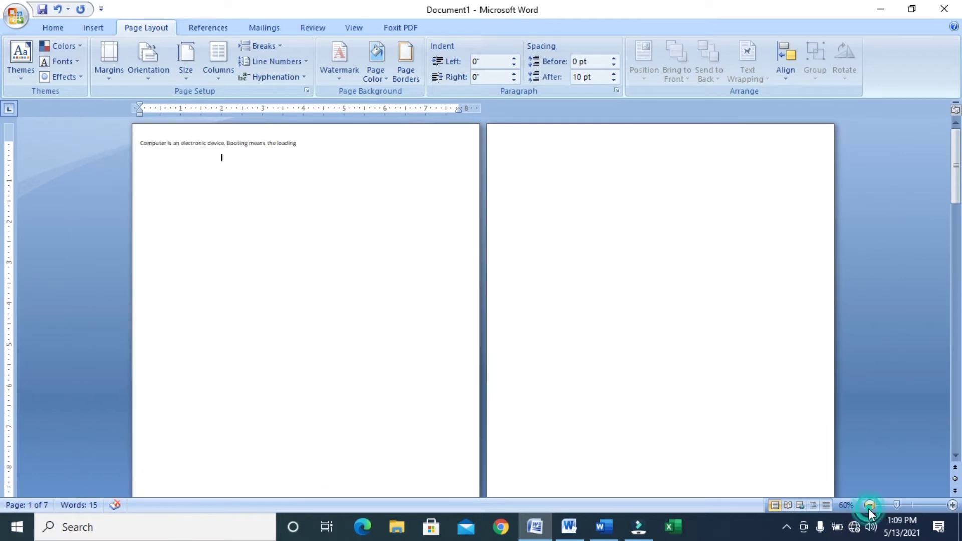
left_click_drag(897, 504, 880, 505)
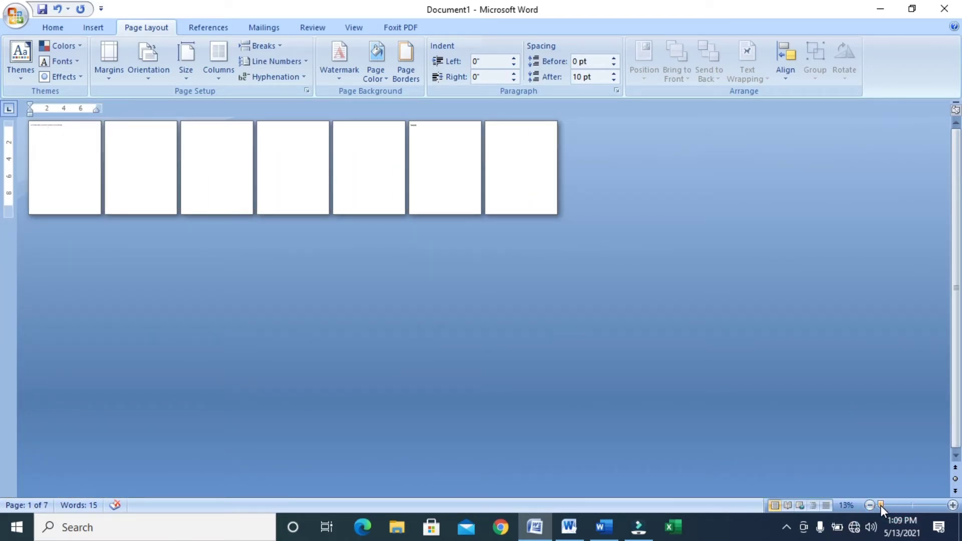
left_click_drag(881, 506, 891, 505)
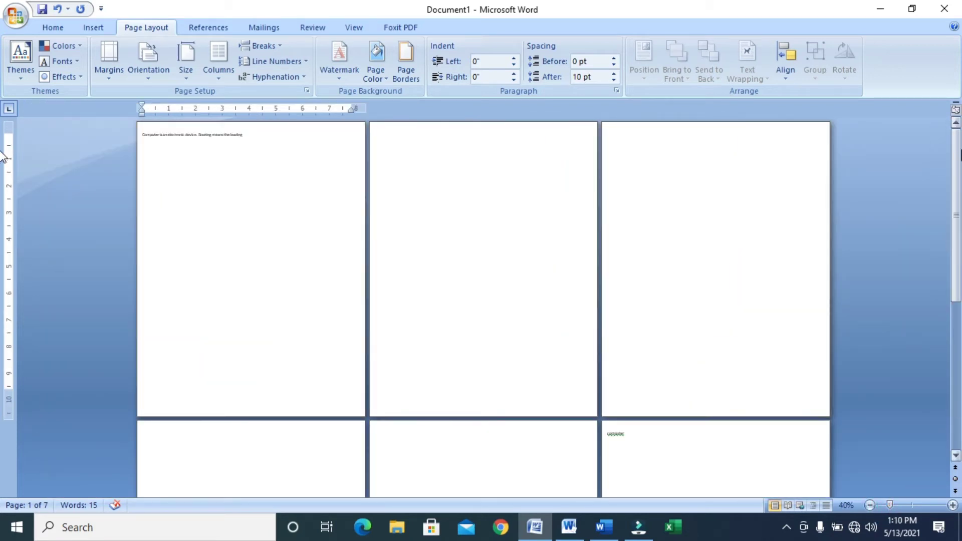
left_click_drag(960, 155, 960, 268)
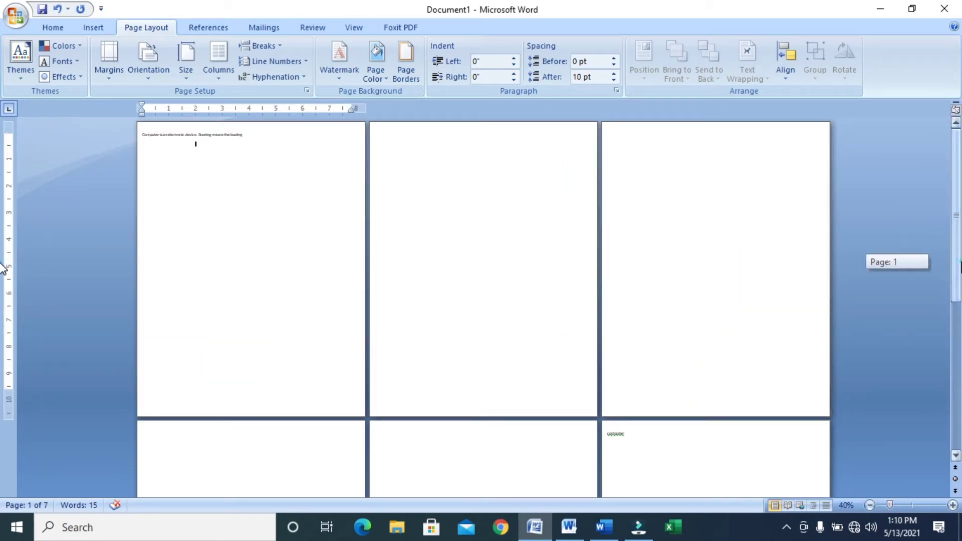
left_click_drag(960, 269, 960, 150)
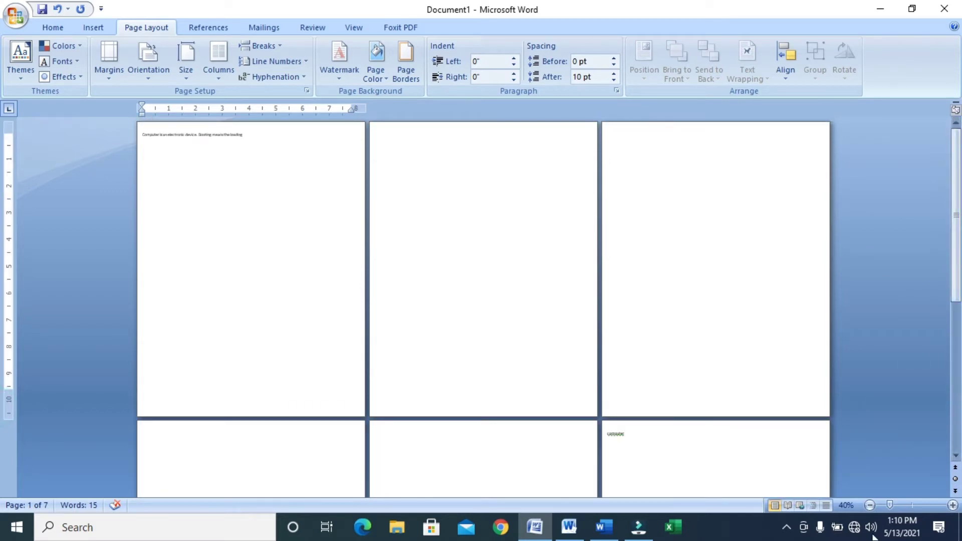
Zoom back in to 160% so the opening sentence appears large
left_click(953, 506)
left_click(953, 506)
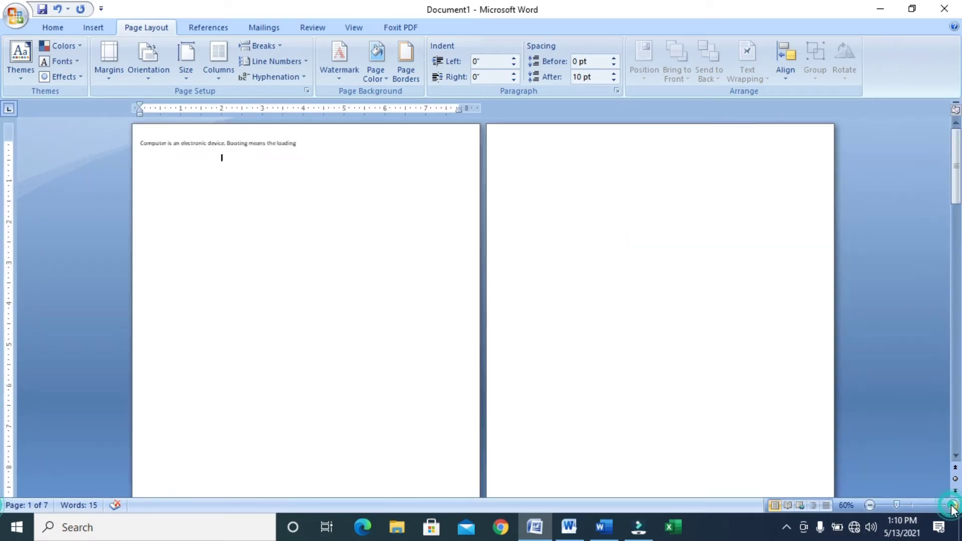
left_click(953, 506)
left_click(953, 506)
left_click(954, 505)
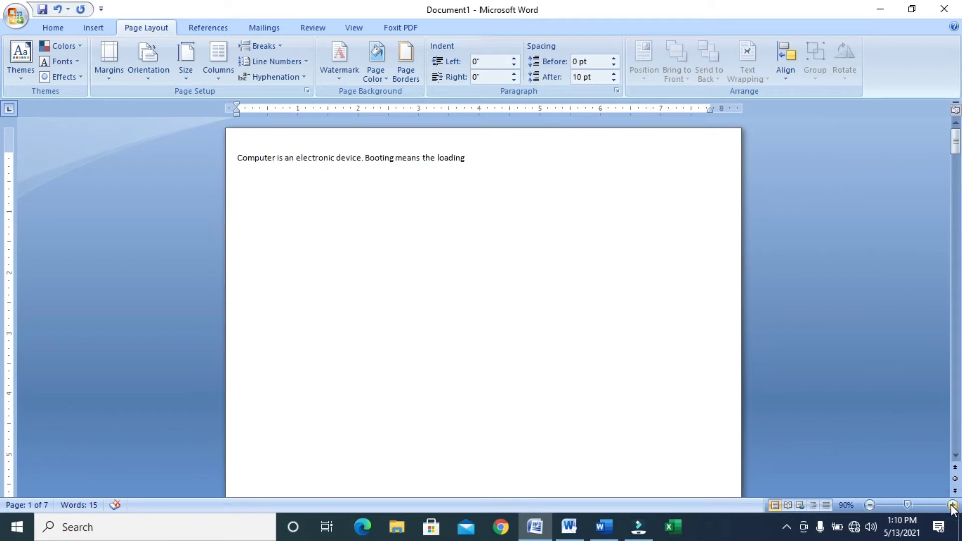
left_click(954, 506)
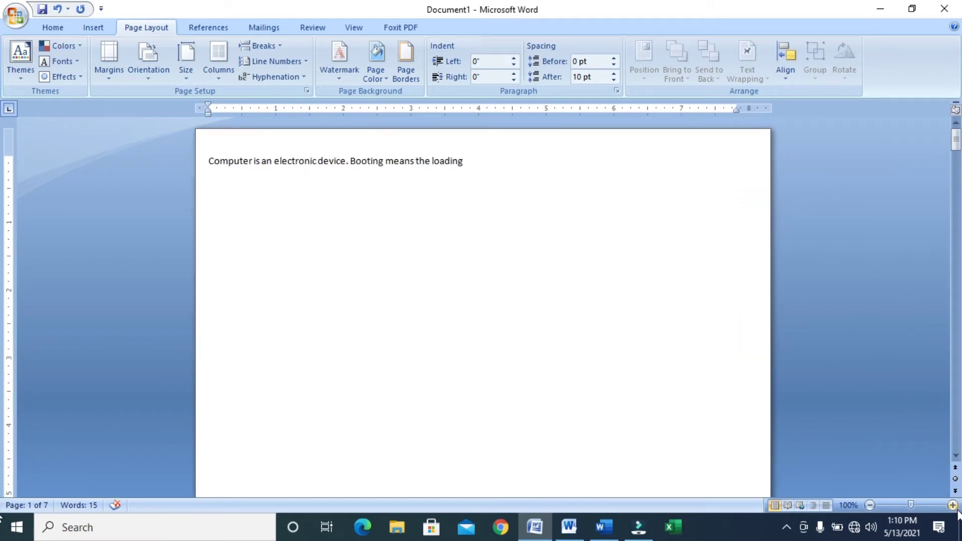
left_click(953, 506)
left_click(953, 505)
left_click(953, 505)
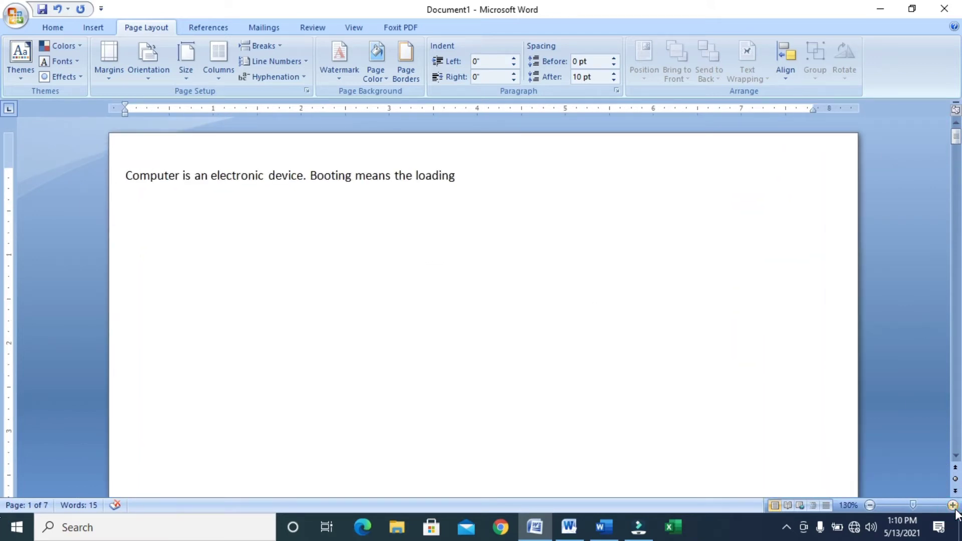
left_click(953, 506)
left_click(954, 506)
left_click(954, 505)
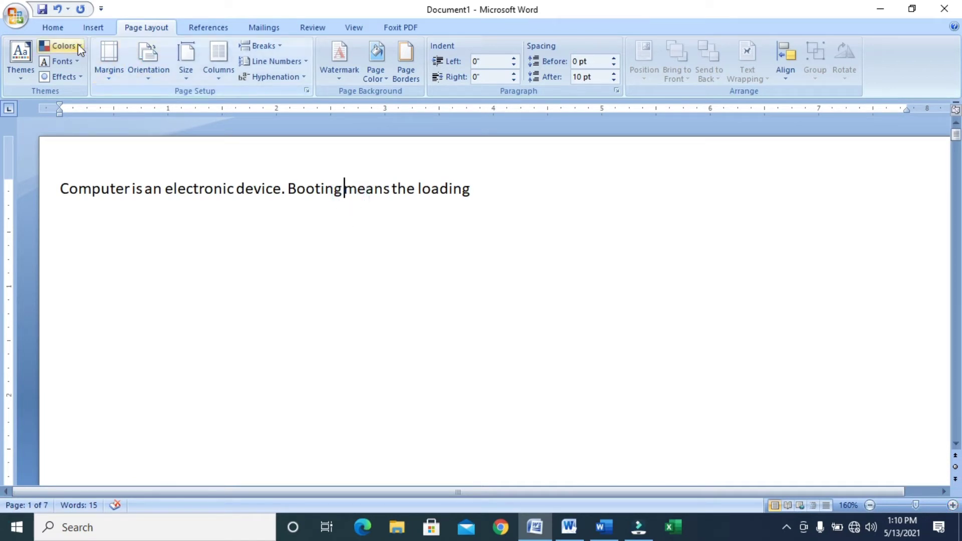
Show the Home tab tools and zoom out to 30% to view several pages
left_click(53, 28)
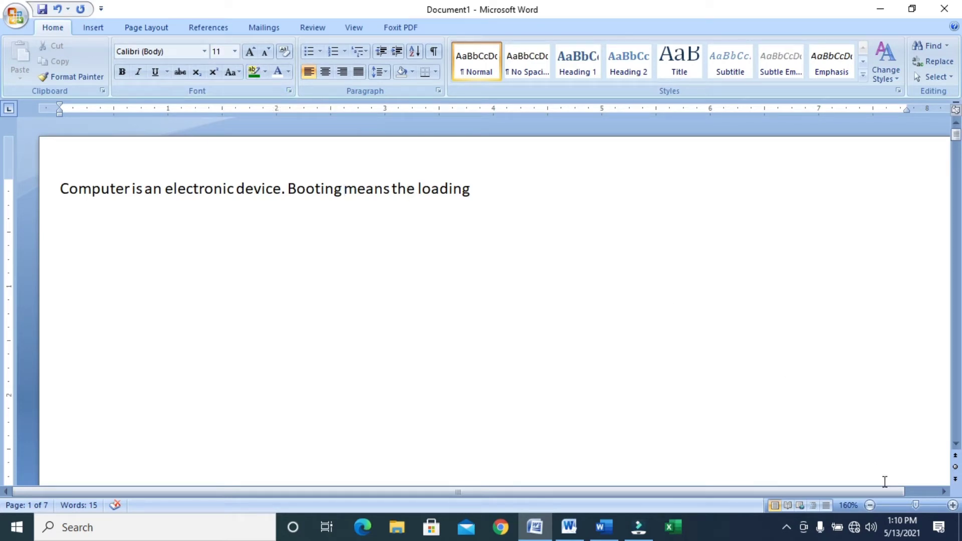
left_click(869, 505)
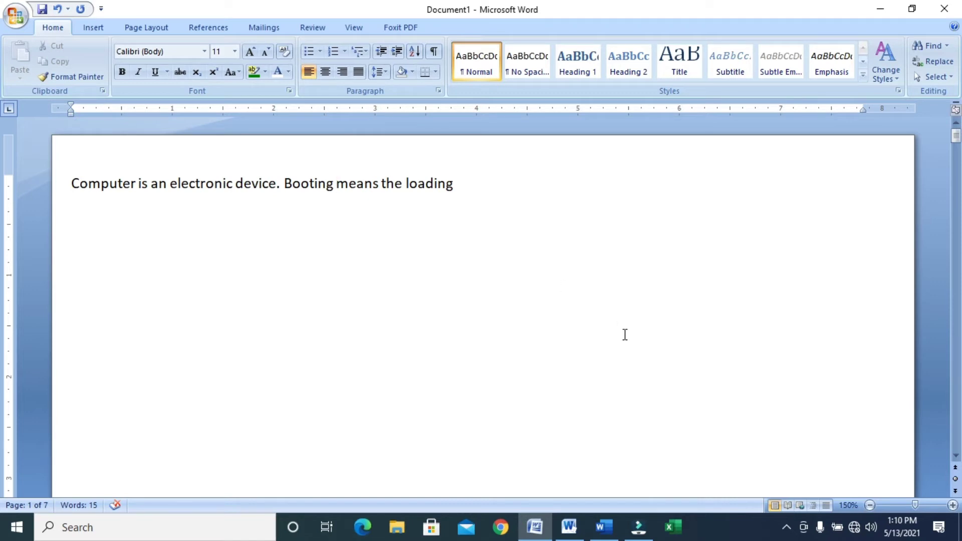
left_click(869, 505)
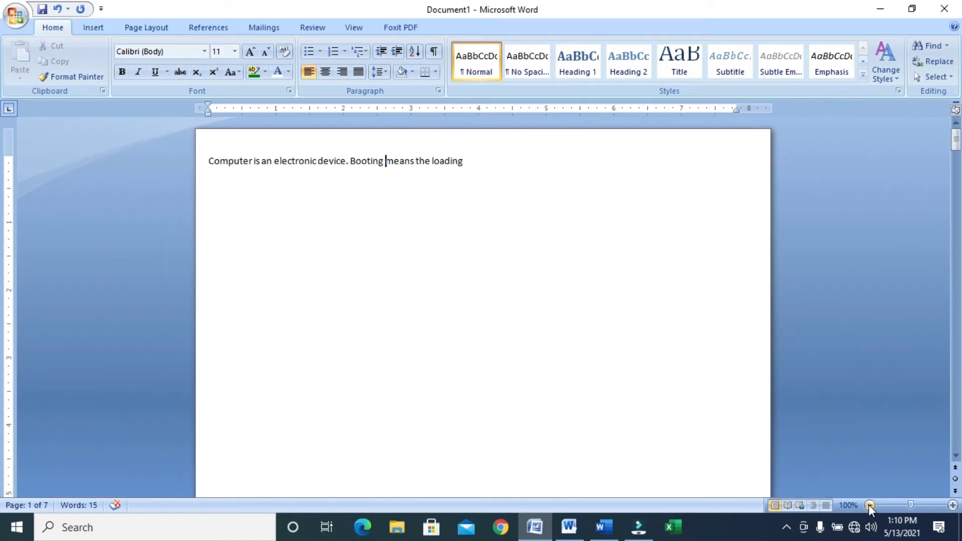
left_click(870, 505)
left_click(870, 505)
left_click(870, 505)
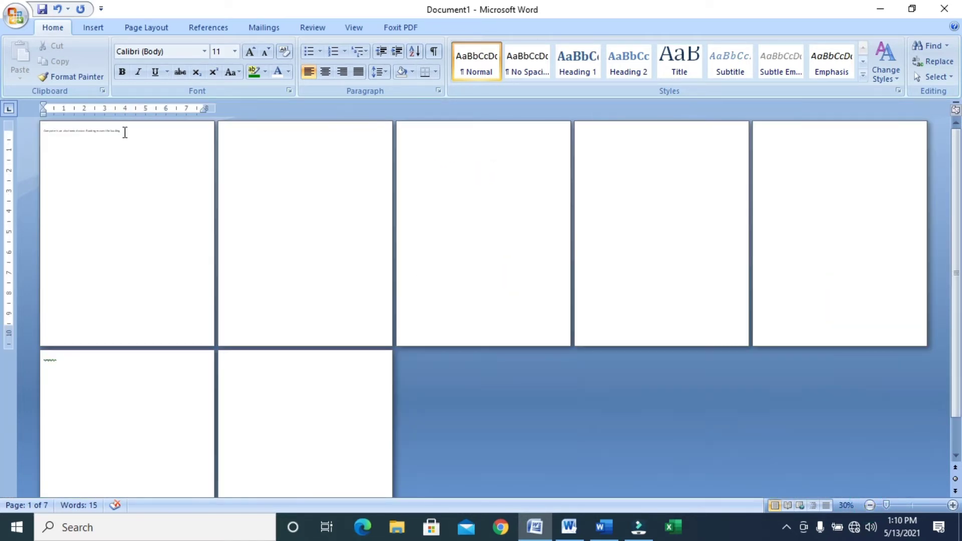
left_click_drag(125, 131, 44, 131)
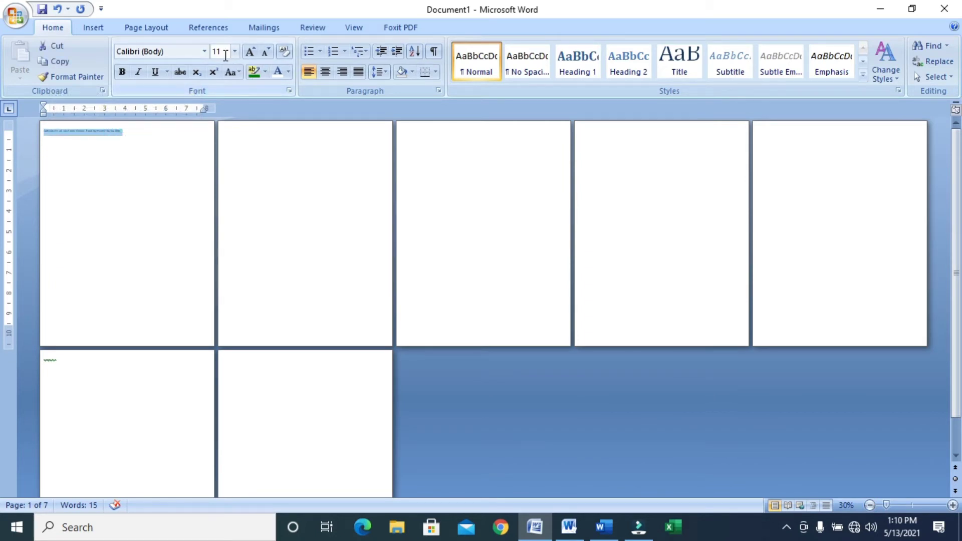
left_click(159, 149)
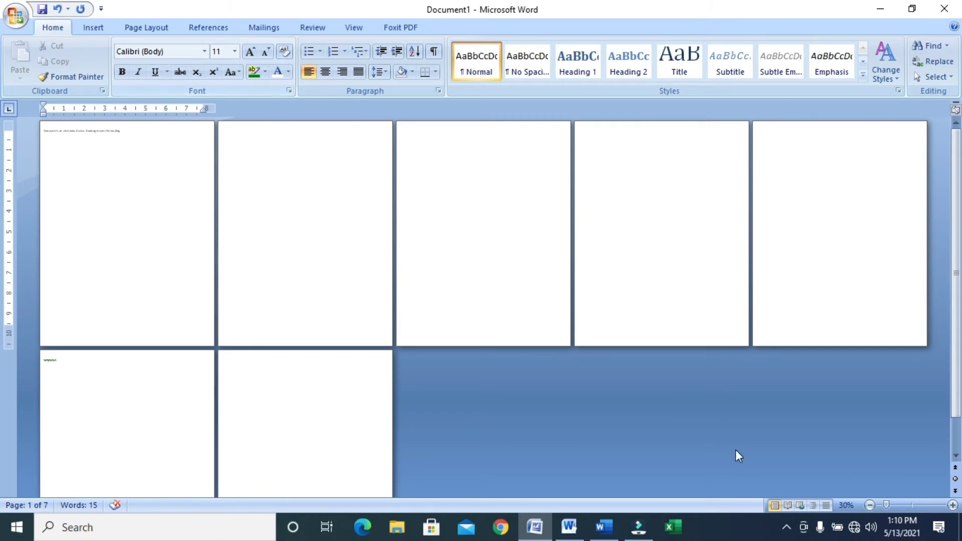
Zoom back to 100% and place the cursor below the first sentence
left_click(952, 505)
left_click(952, 505)
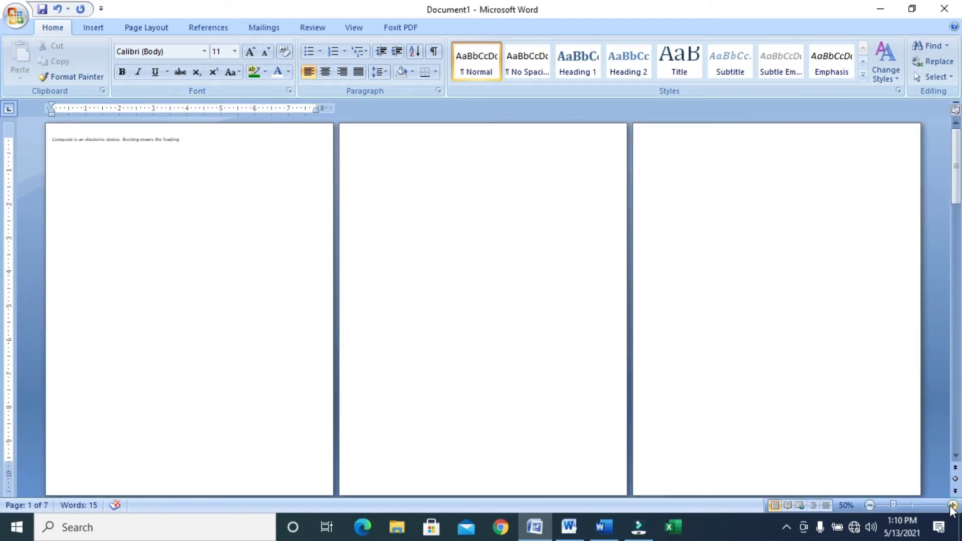
left_click(953, 505)
left_click(953, 505)
left_click(953, 505)
left_click(953, 505)
left_click(953, 505)
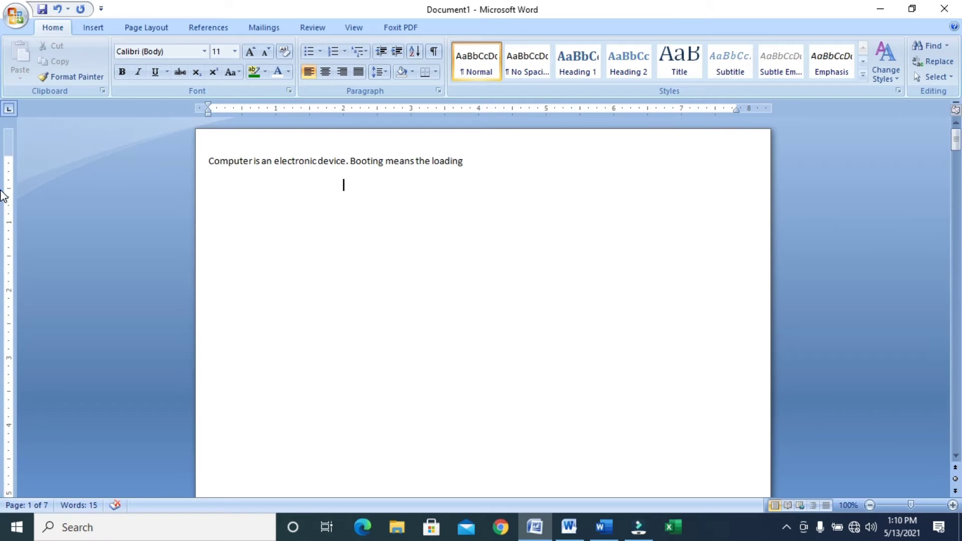
mouse_move(956, 144)
left_mouse_down()
mouse_move(960, 271)
mouse_move(955, 140)
left_mouse_up()
double_click(344, 185)
Add Open, E-mail, Quick Print, Print Preview and Draw Table to the Quick Access Toolbar
left_click(101, 8)
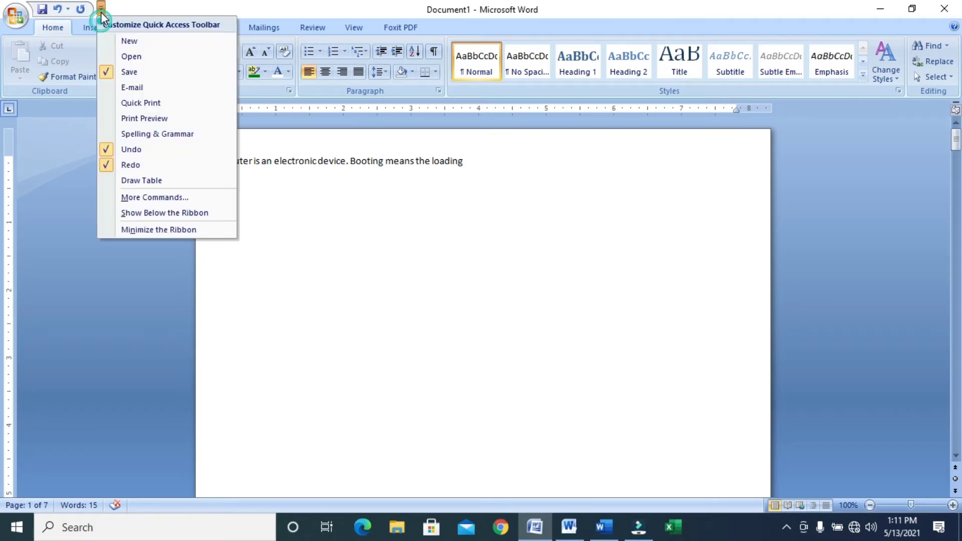
left_click(115, 44)
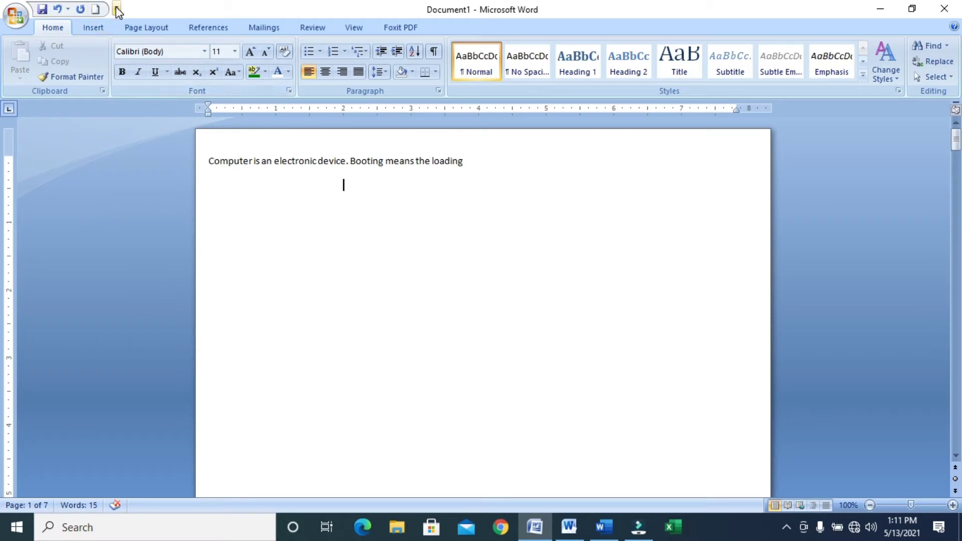
left_click(117, 9)
left_click(127, 54)
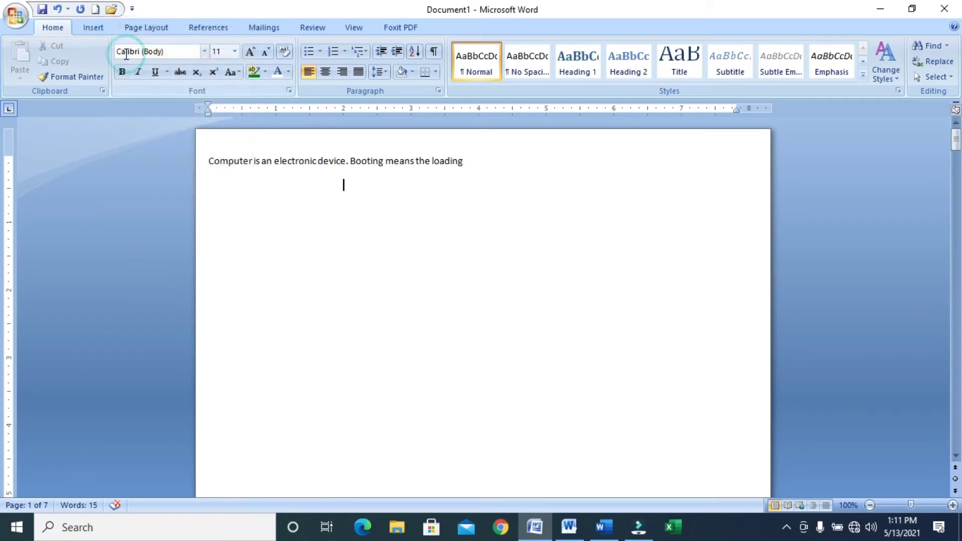
left_click(132, 9)
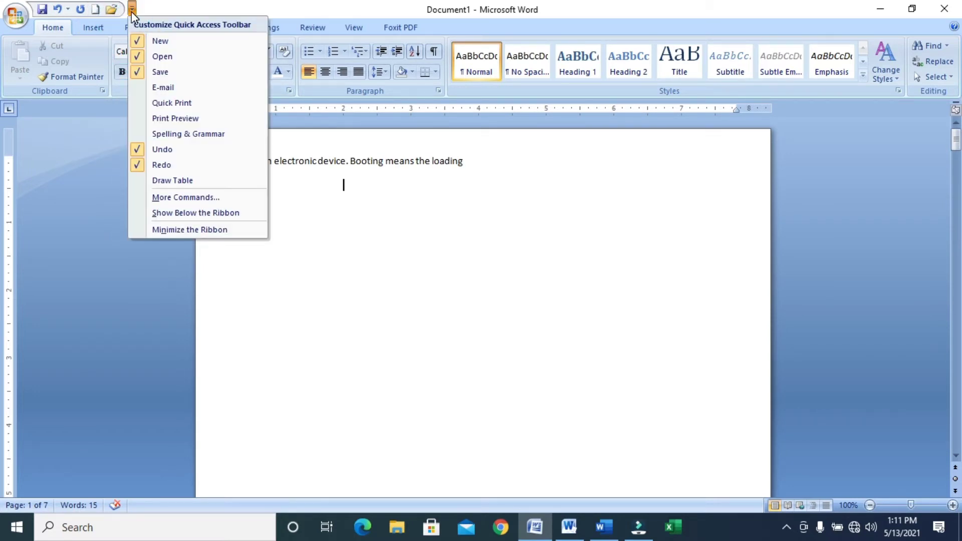
left_click(145, 88)
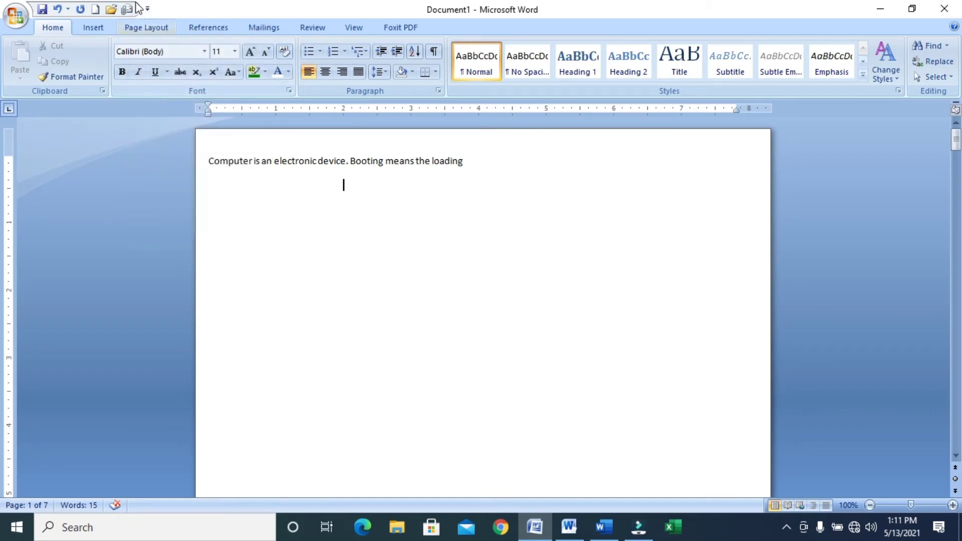
left_click(148, 9)
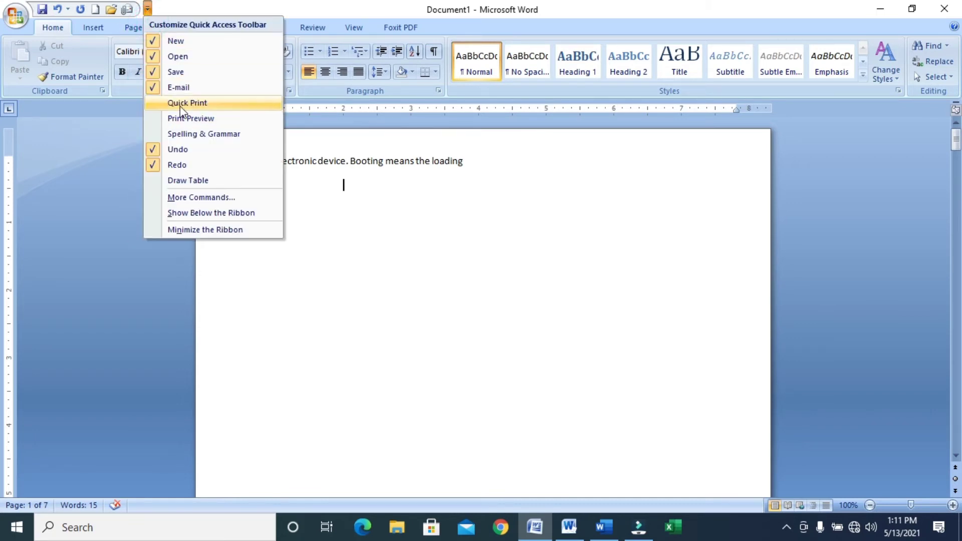
left_click(181, 105)
left_click(163, 8)
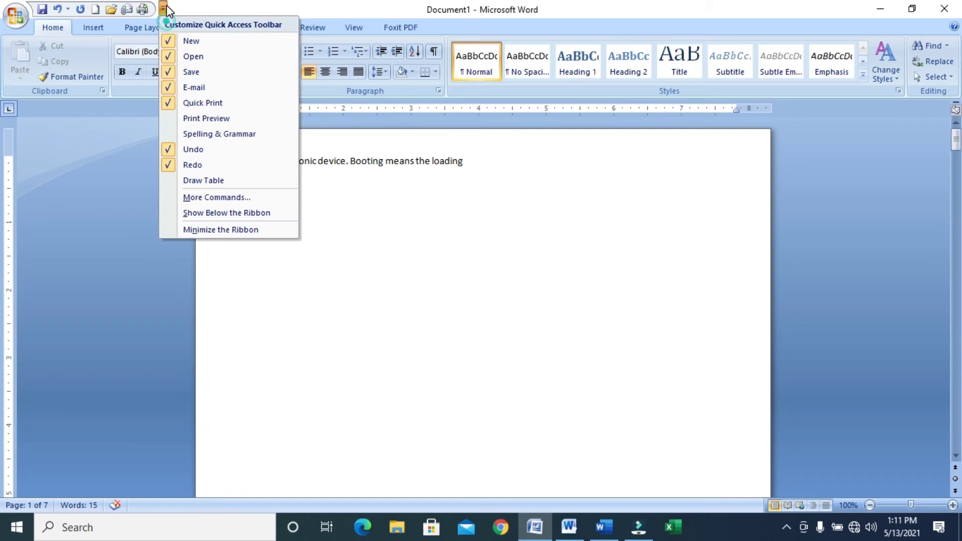
left_click(193, 120)
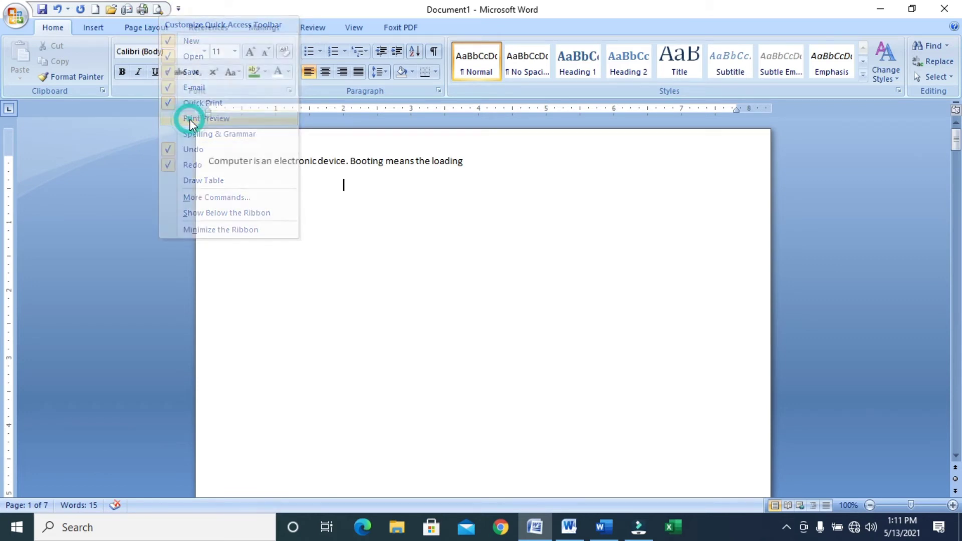
left_click(179, 9)
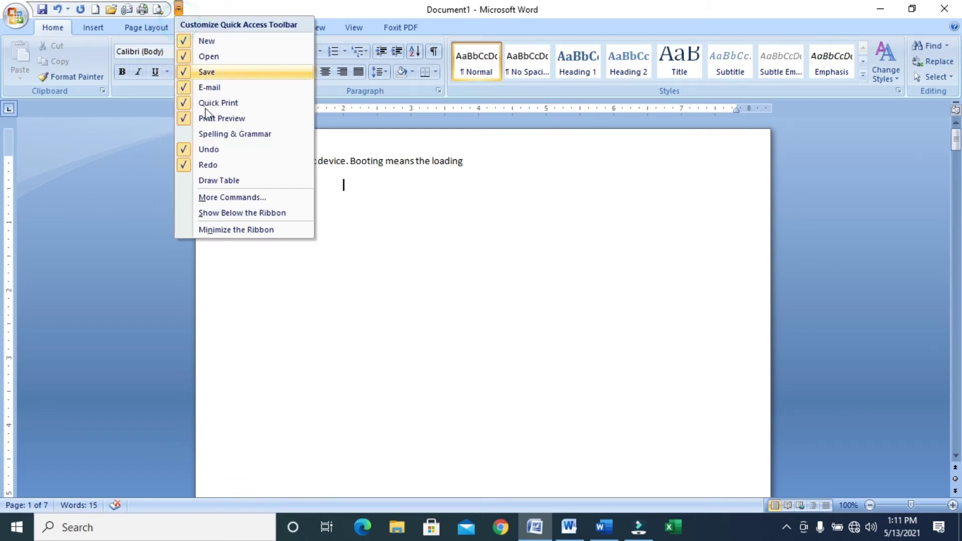
left_click(194, 181)
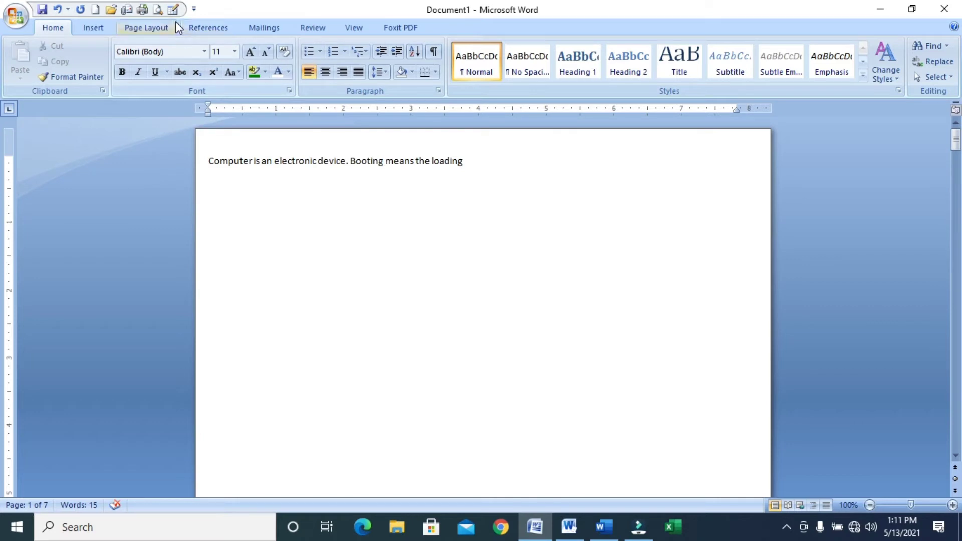
Browse the Mailings, Review, View, References, Page Layout and Insert tabs, ending on Home
left_click(264, 27)
left_click(312, 27)
left_click(354, 28)
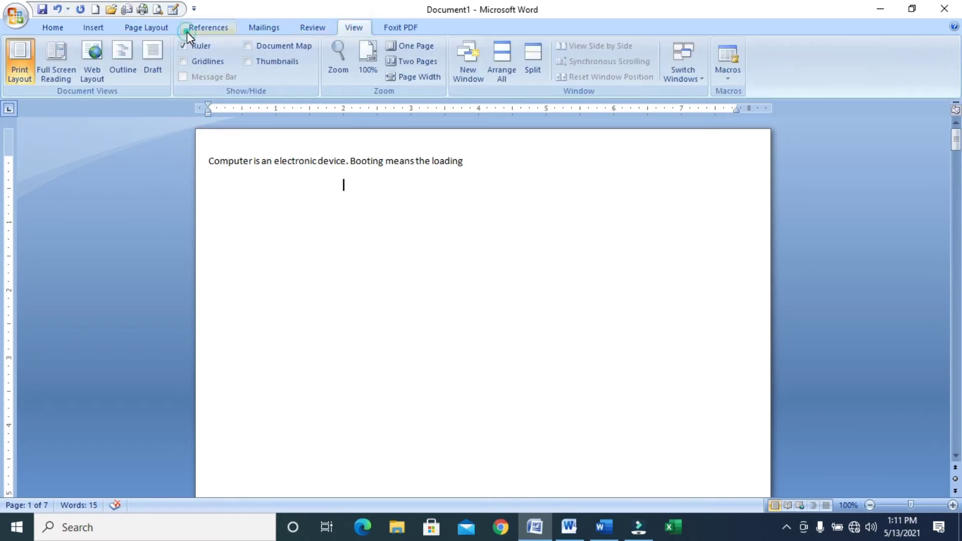
left_click(190, 29)
left_click(136, 29)
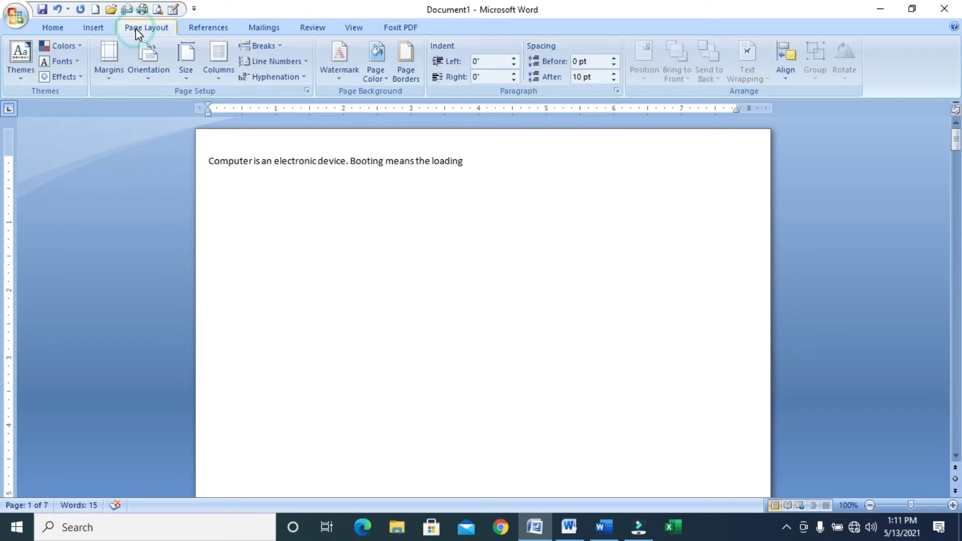
left_click(95, 29)
left_click(62, 28)
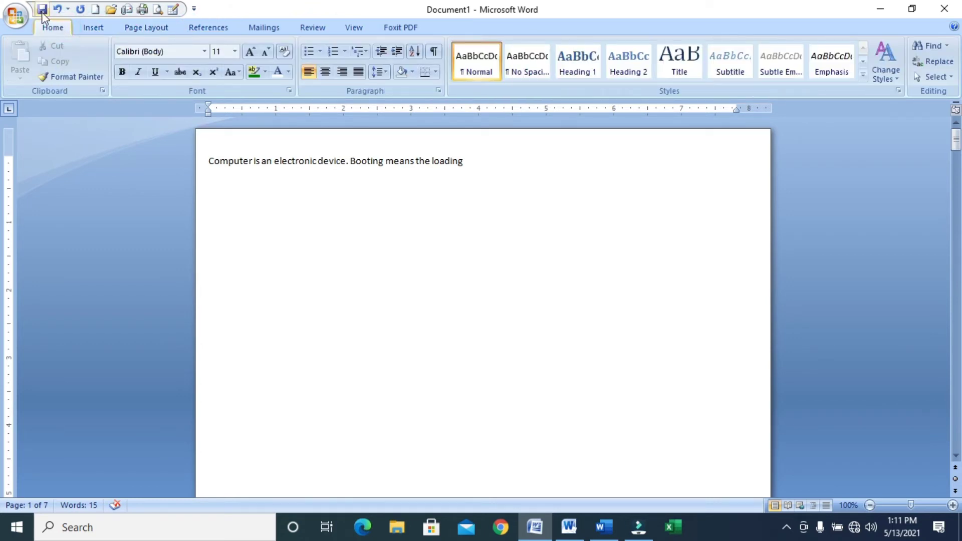
Minimize the Ribbon and then restore it to full size
left_click(195, 9)
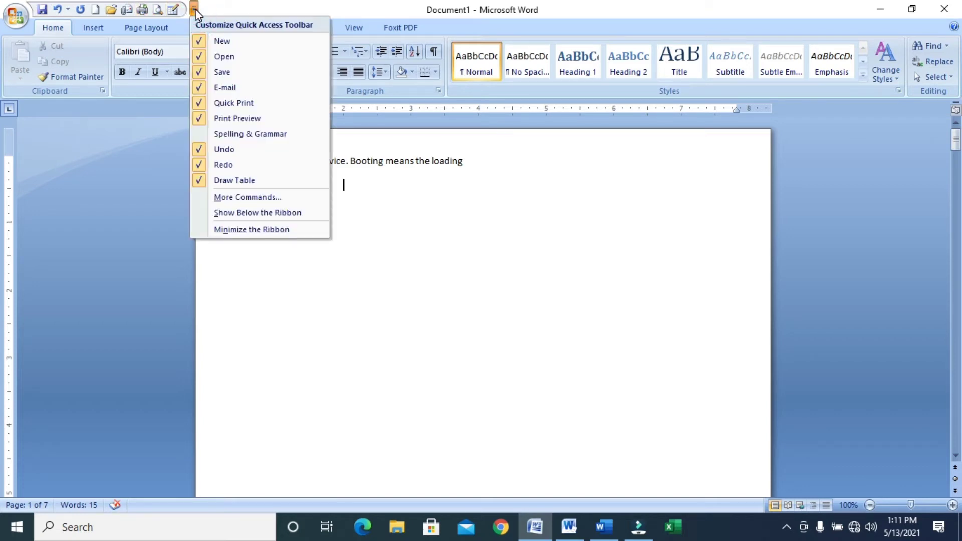
left_click(253, 230)
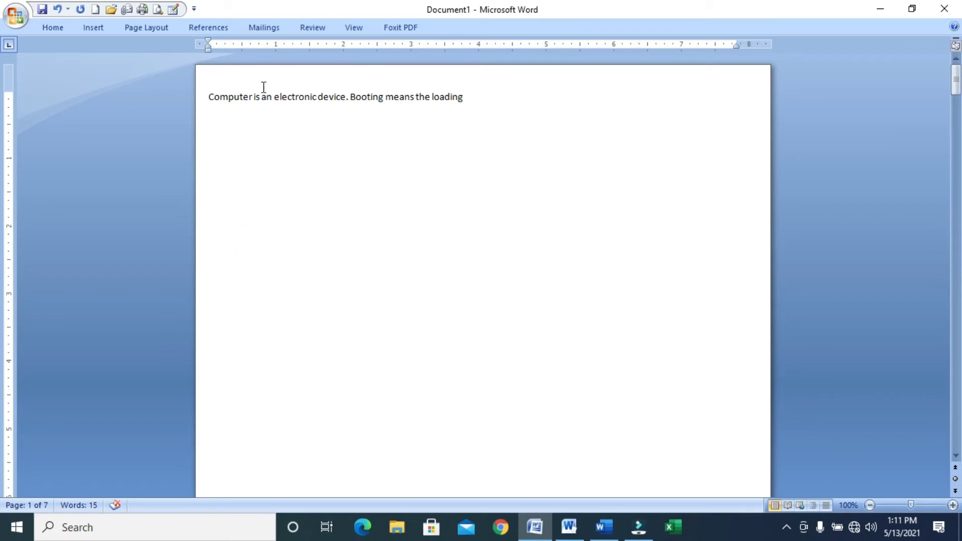
left_click(194, 10)
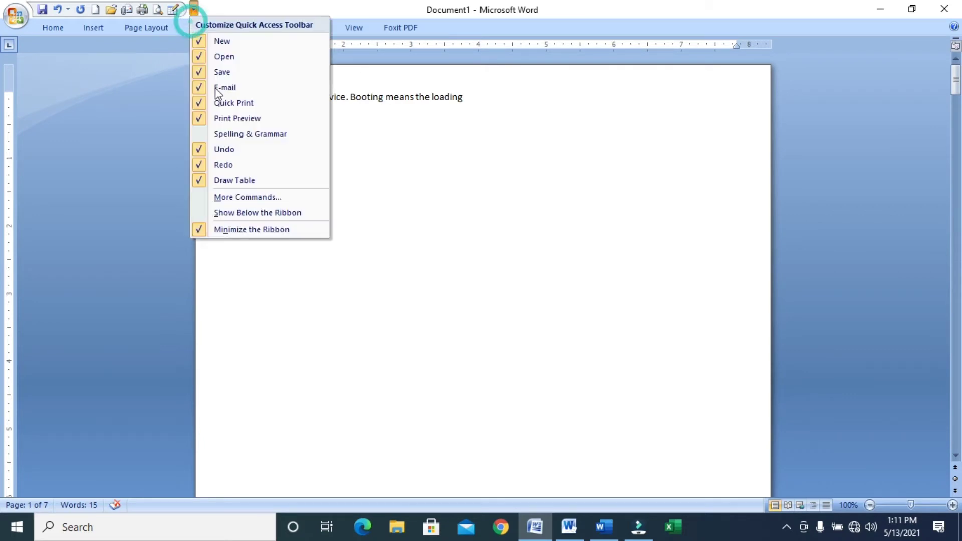
left_click(218, 229)
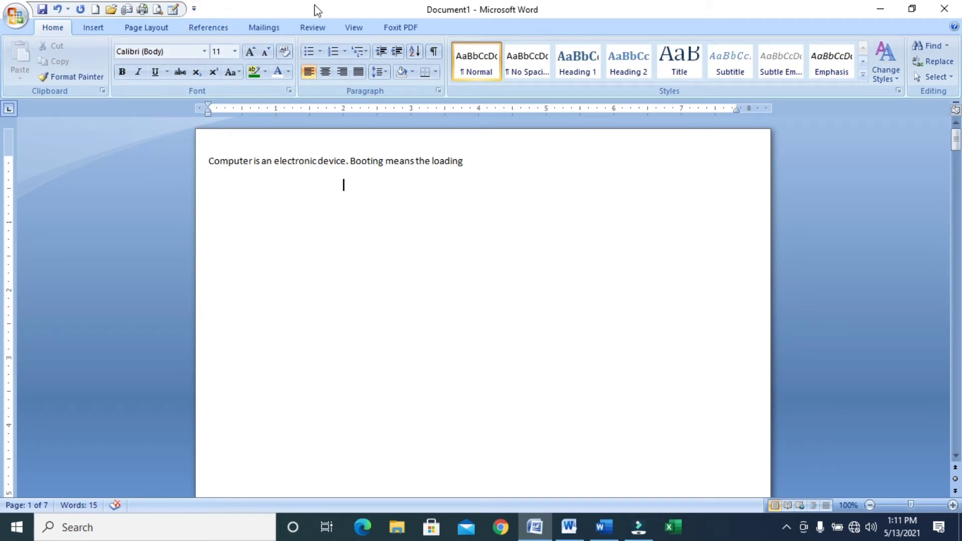
left_click(194, 9)
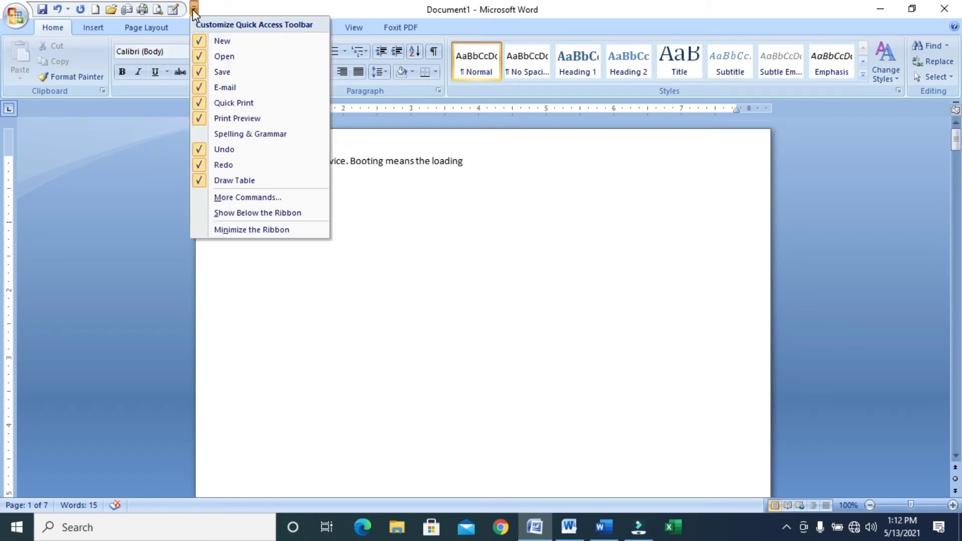
Via More Commands, add Font to the Quick Access Toolbar; Print Preview is already there
left_click(238, 199)
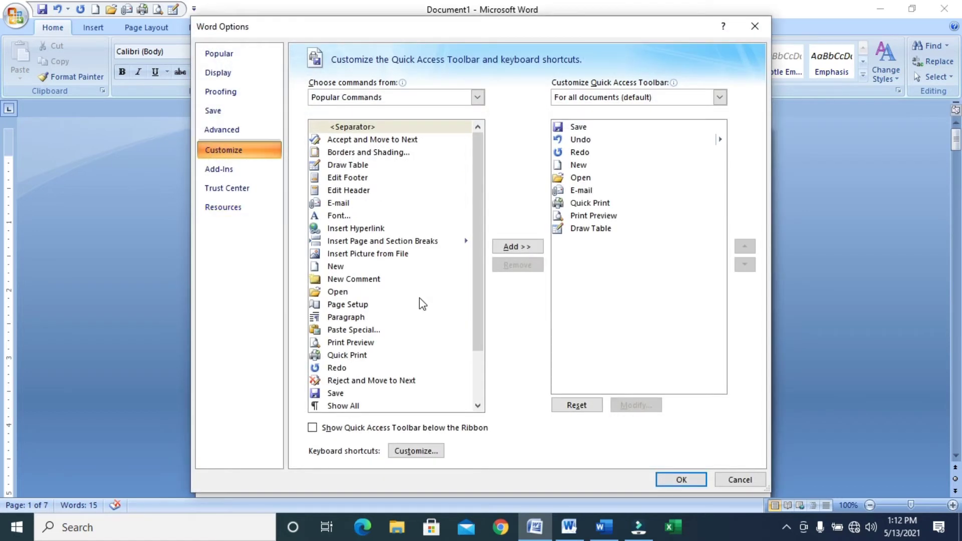
left_click(589, 251)
left_click(336, 216)
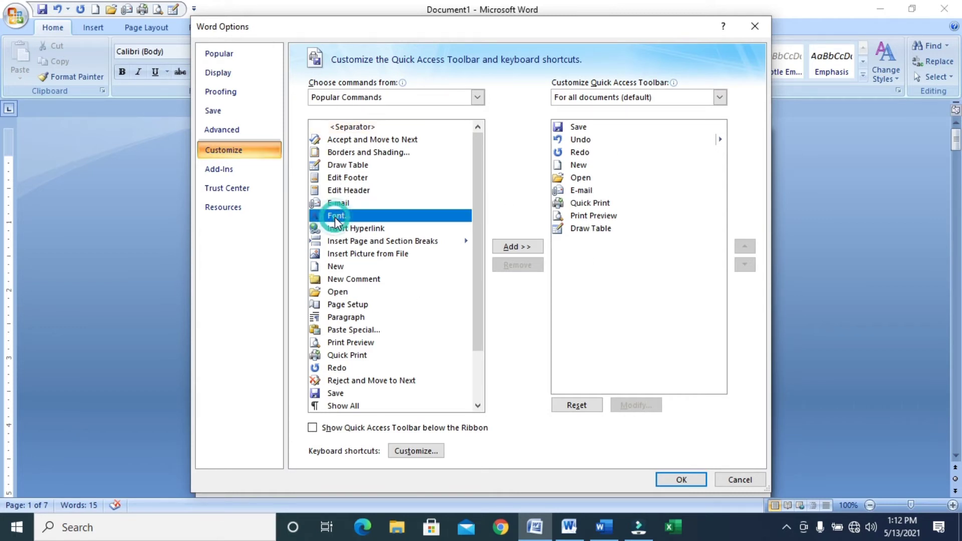
left_click(537, 248)
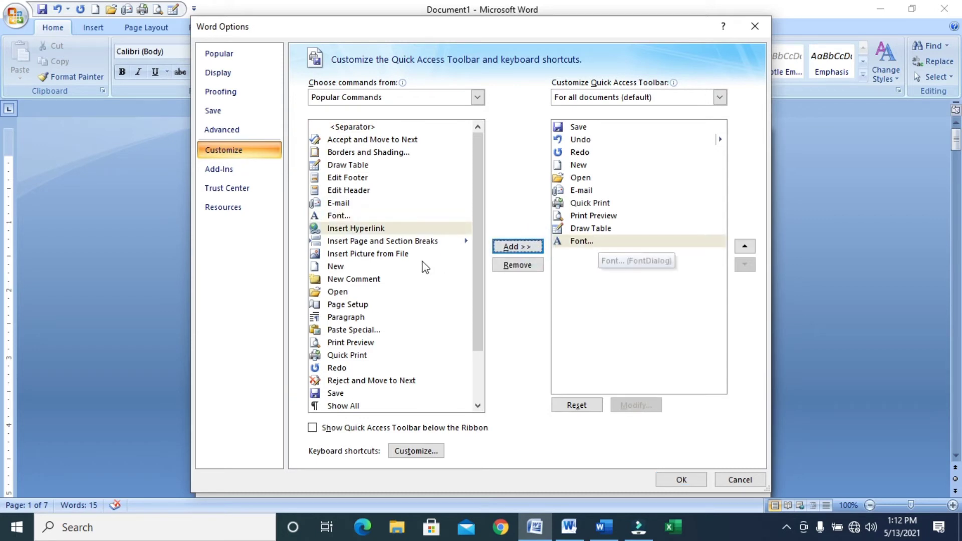
left_click_drag(476, 300, 483, 384)
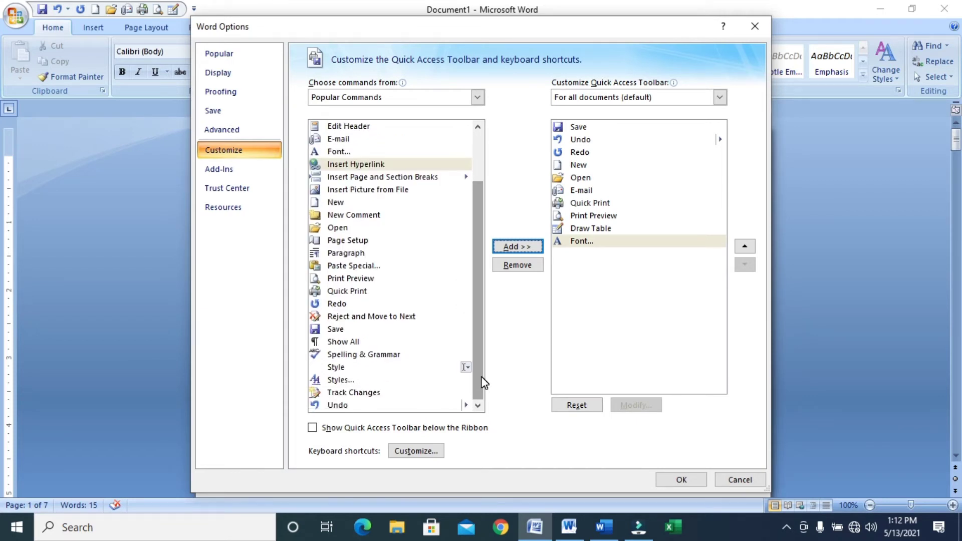
left_click(369, 268)
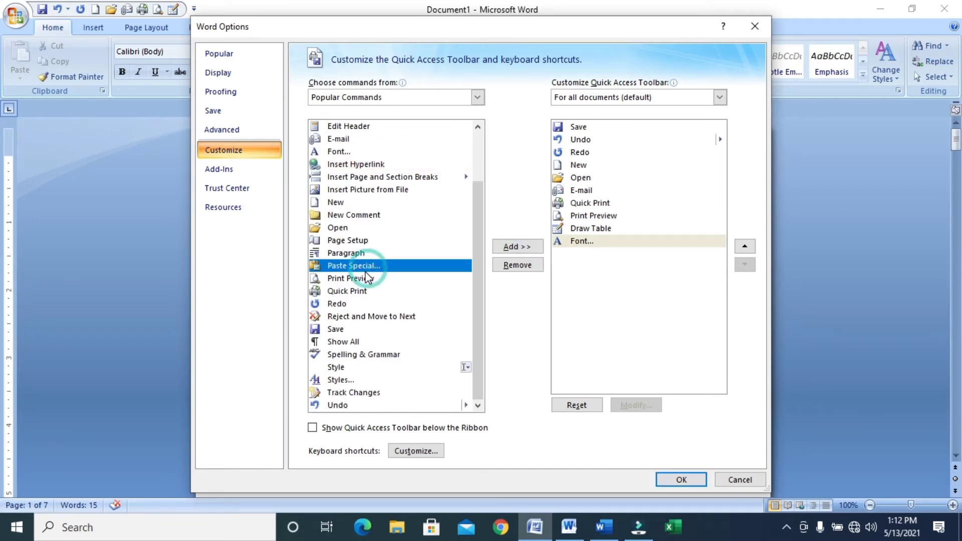
left_click(369, 278)
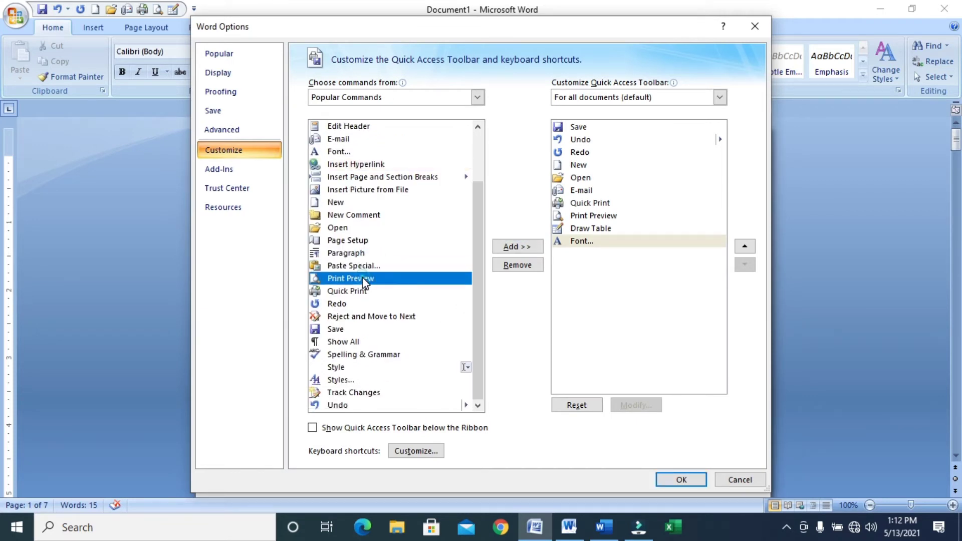
left_click(518, 247)
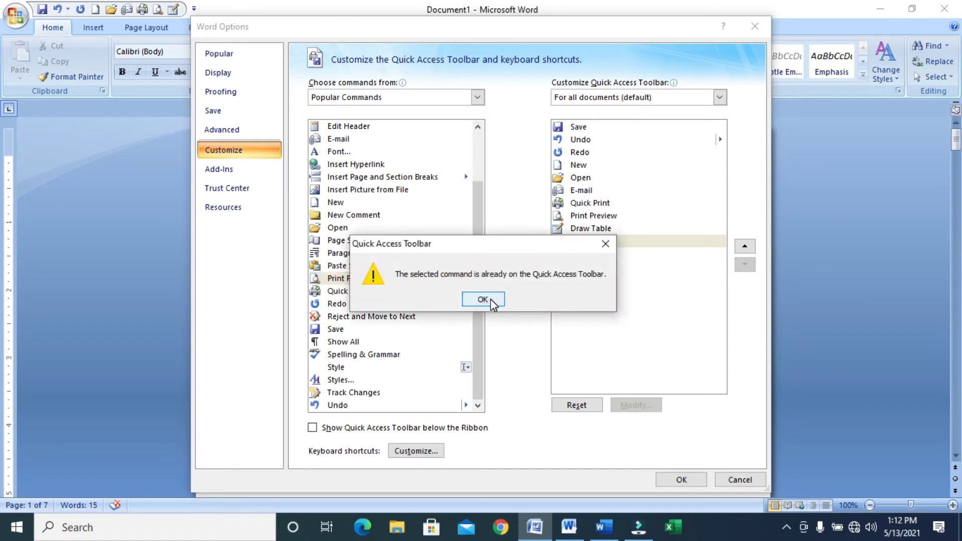
left_click(483, 300)
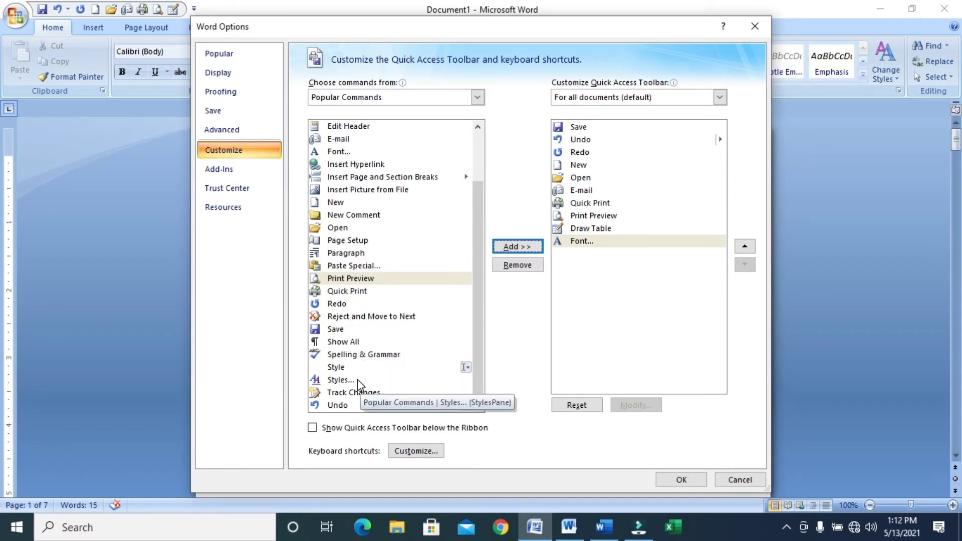
Add Spelling & Grammar and Insert Hyperlink to the toolbar list and confirm with OK
left_click(362, 354)
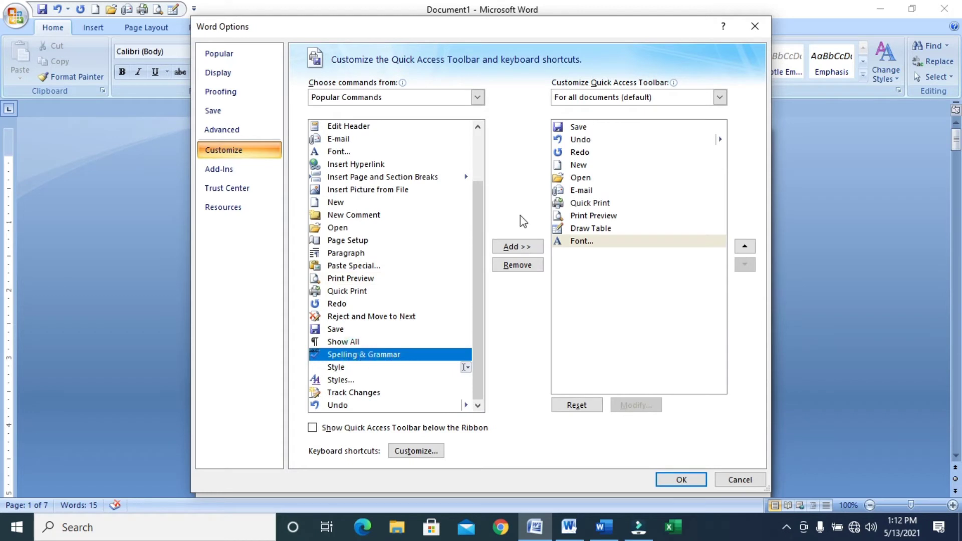
left_click(506, 246)
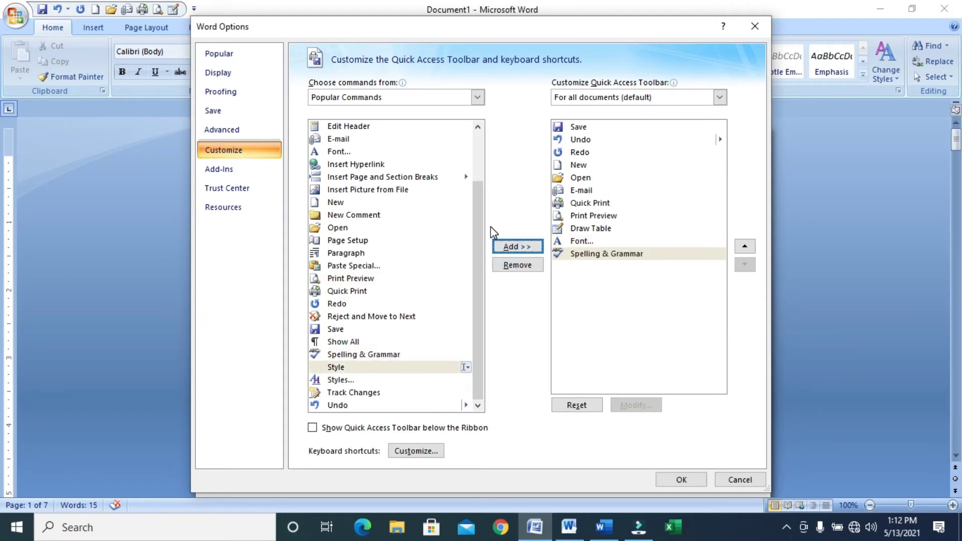
left_click(376, 165)
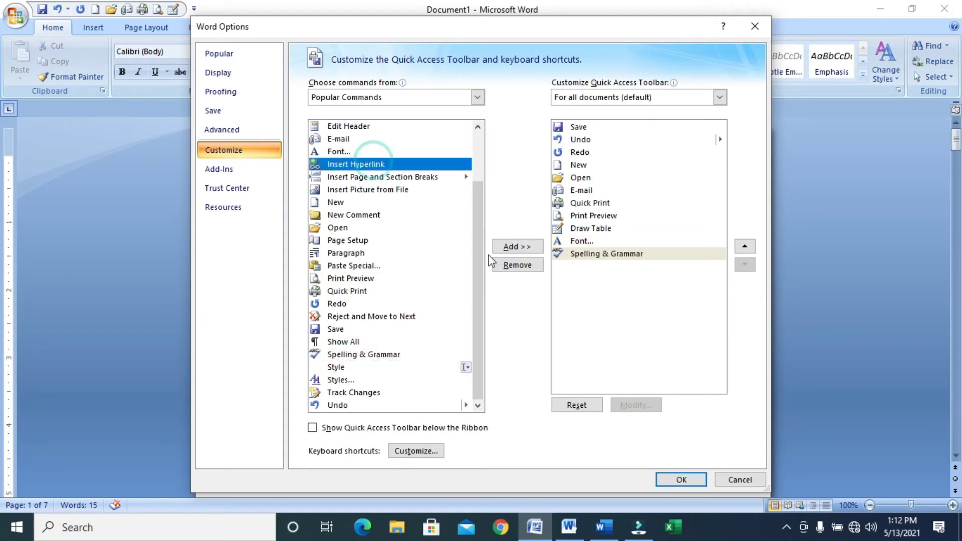
left_click(517, 248)
left_click_drag(476, 196, 470, 145)
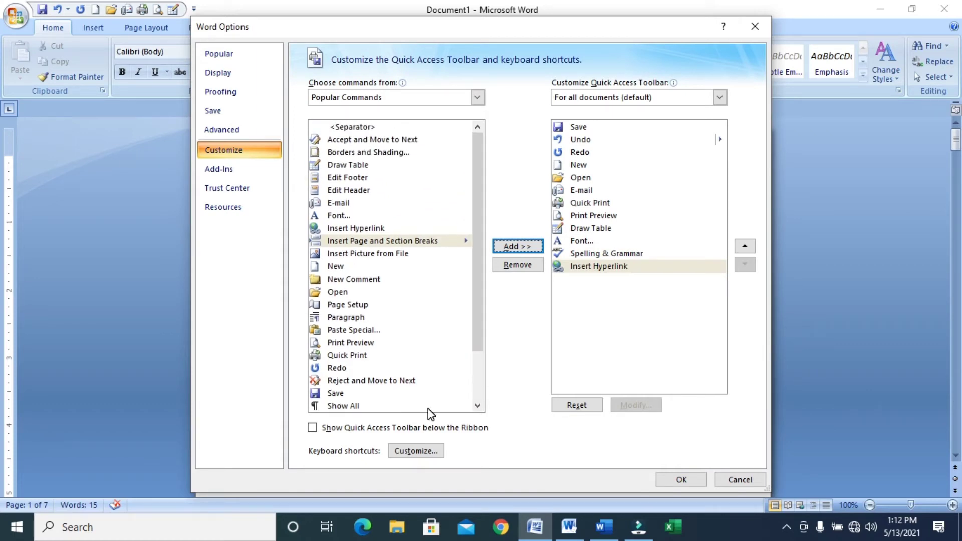
left_click(681, 480)
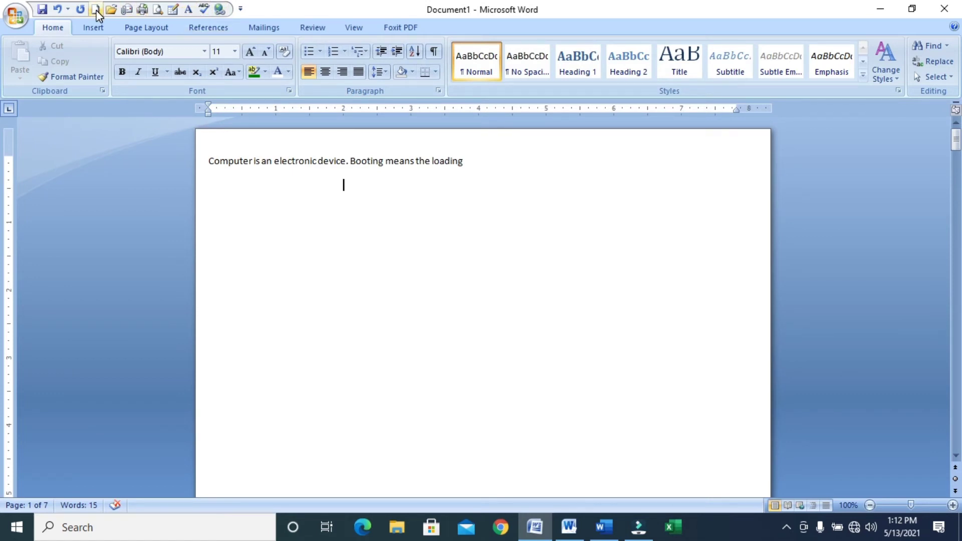
Remove Draw Table and Quick Print from the Quick Access Toolbar, keeping Undo checked
left_click(241, 10)
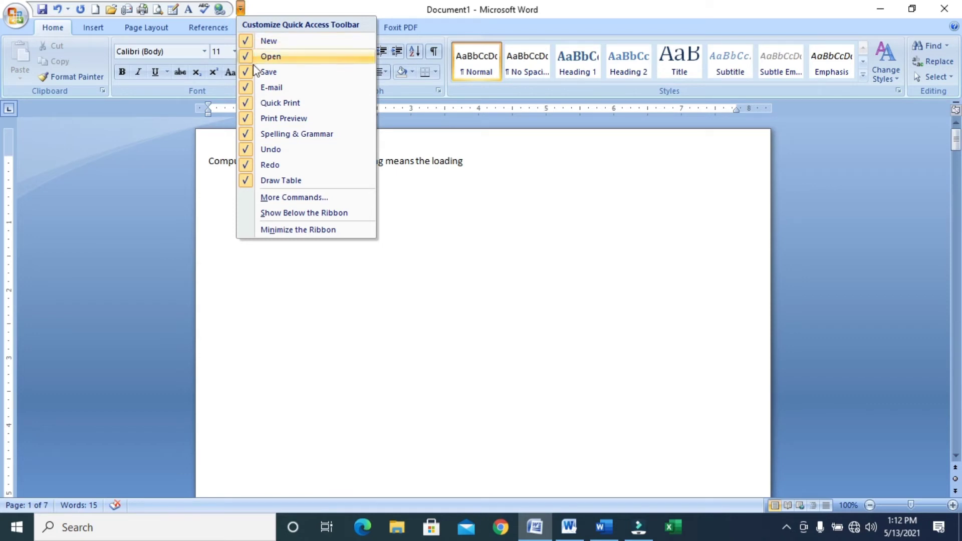
left_click(253, 179)
left_click(225, 10)
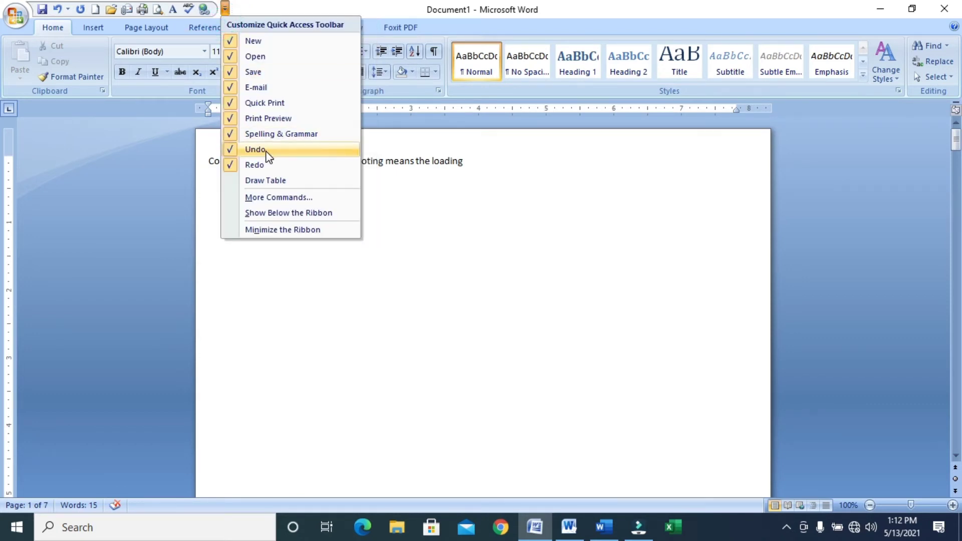
left_click(264, 150)
left_click(202, 9)
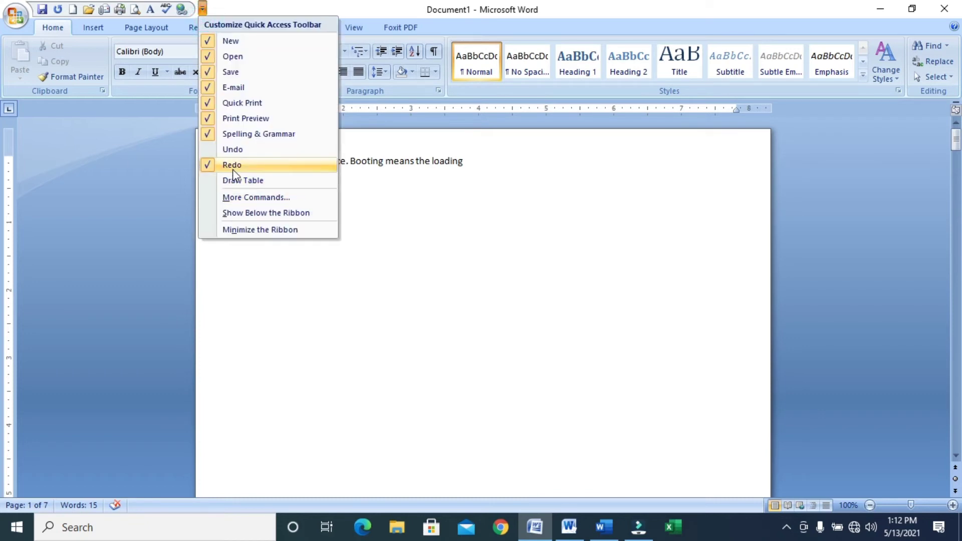
left_click(232, 150)
left_click(224, 10)
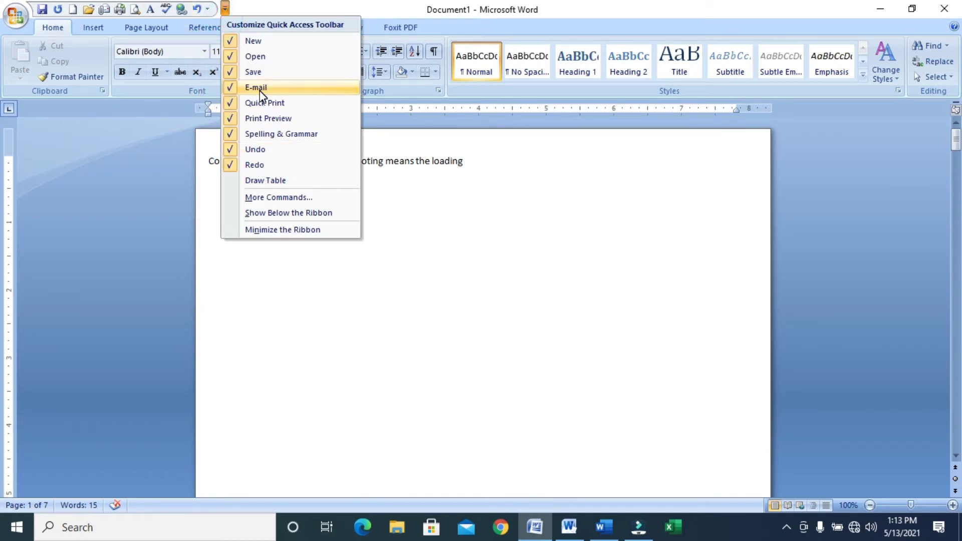
left_click(264, 103)
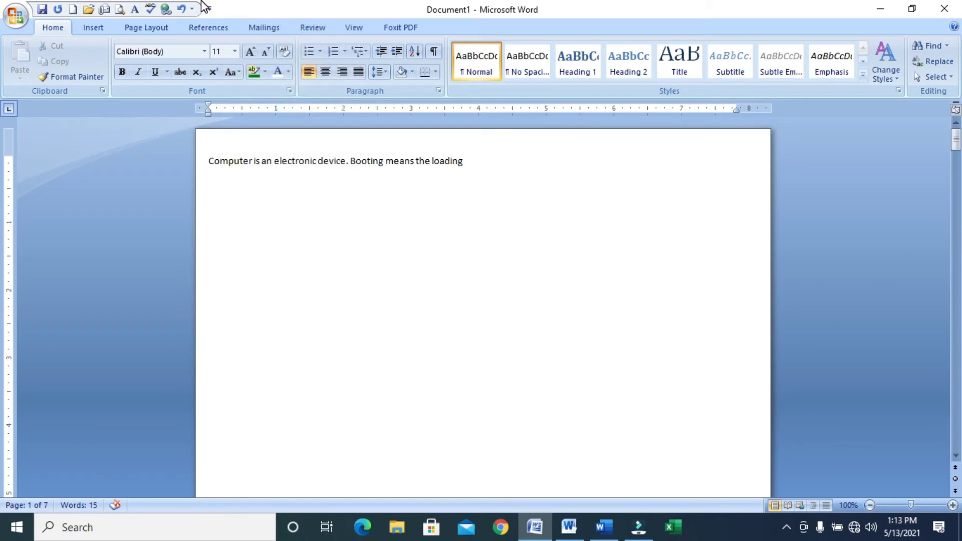
left_click(380, 340)
left_click(16, 16)
mouse_move(44, 172)
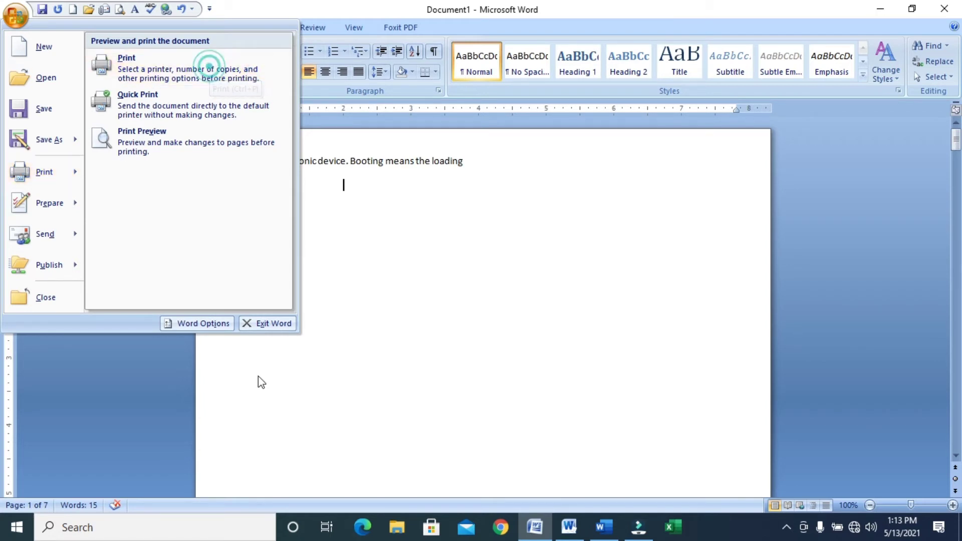
left_click(287, 396)
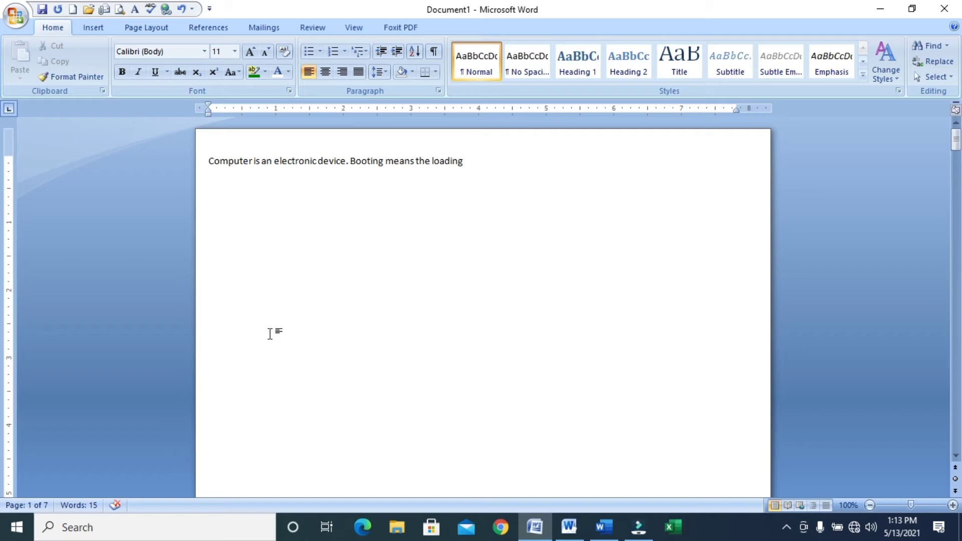
left_click(19, 20)
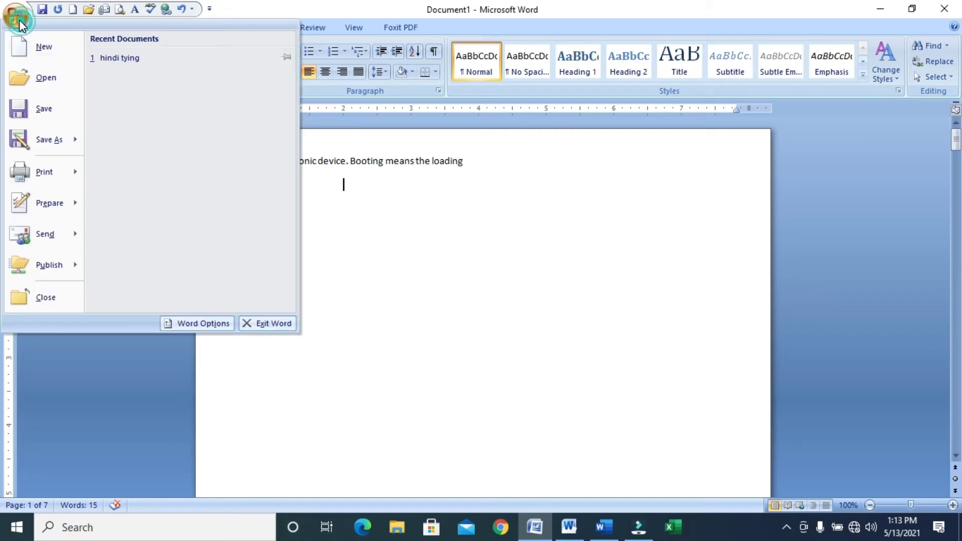
left_click(408, 351)
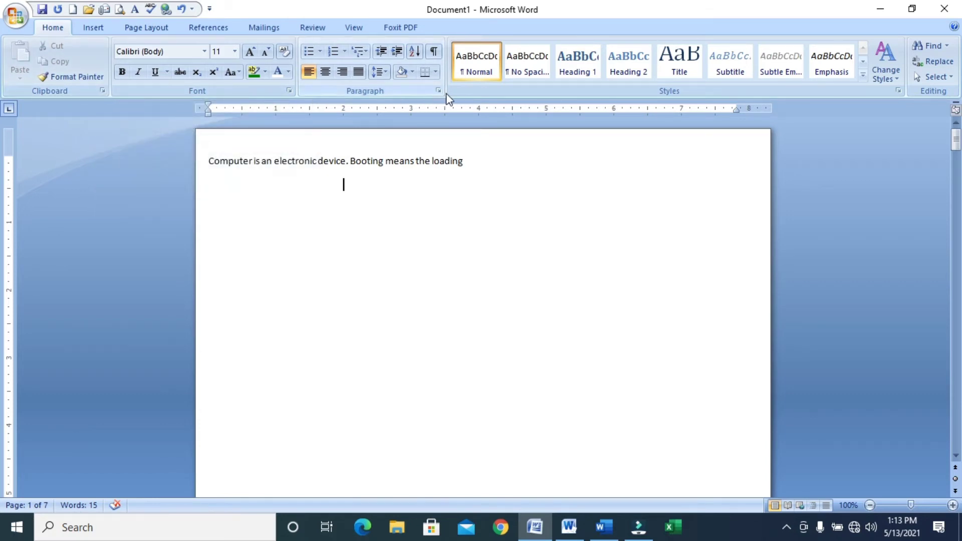
Open the Clipboard pane, then open the Font dialog twice and cancel without changes
left_click(103, 91)
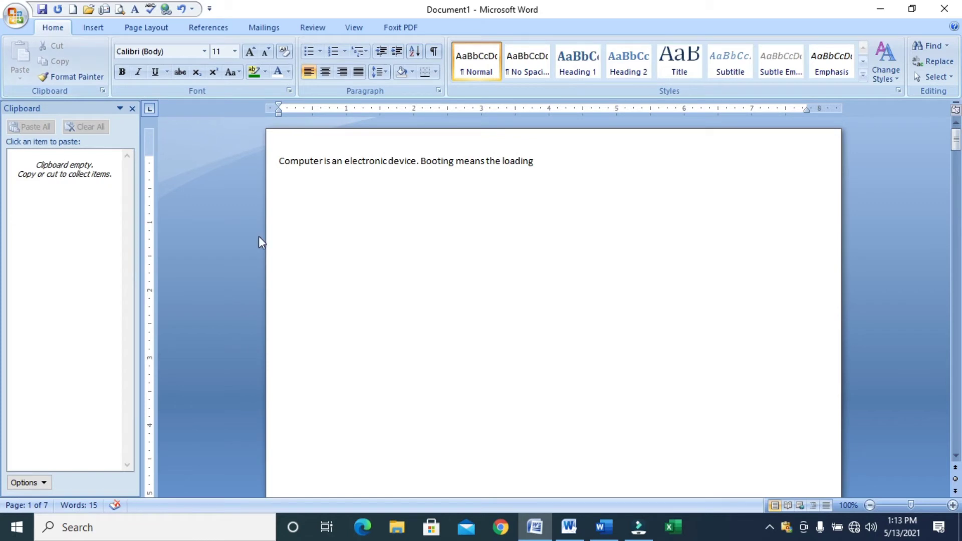
left_click(132, 108)
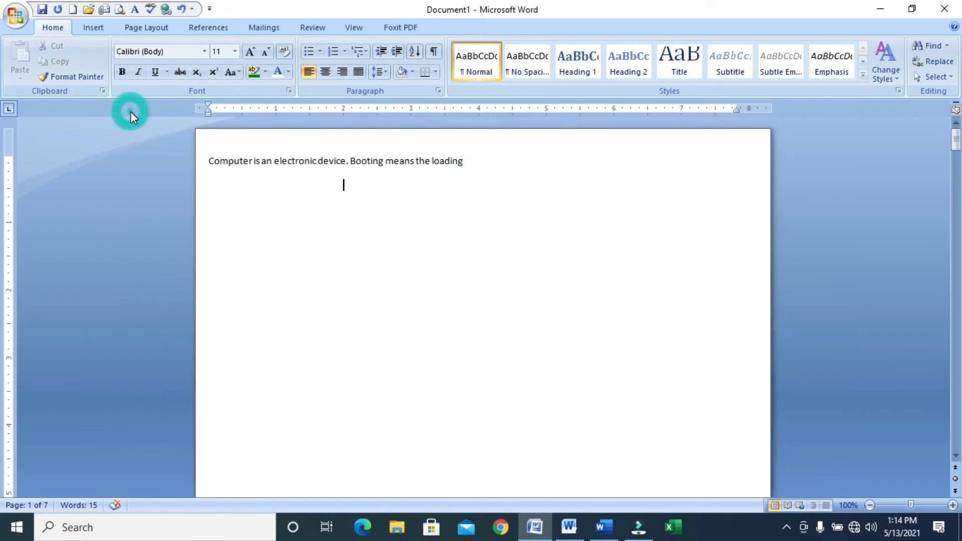
left_click(289, 91)
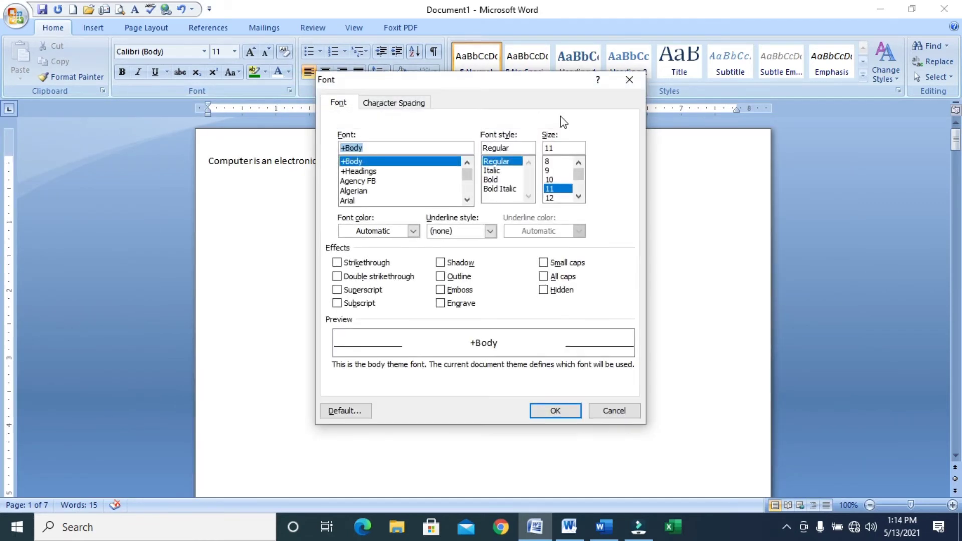
left_click(622, 411)
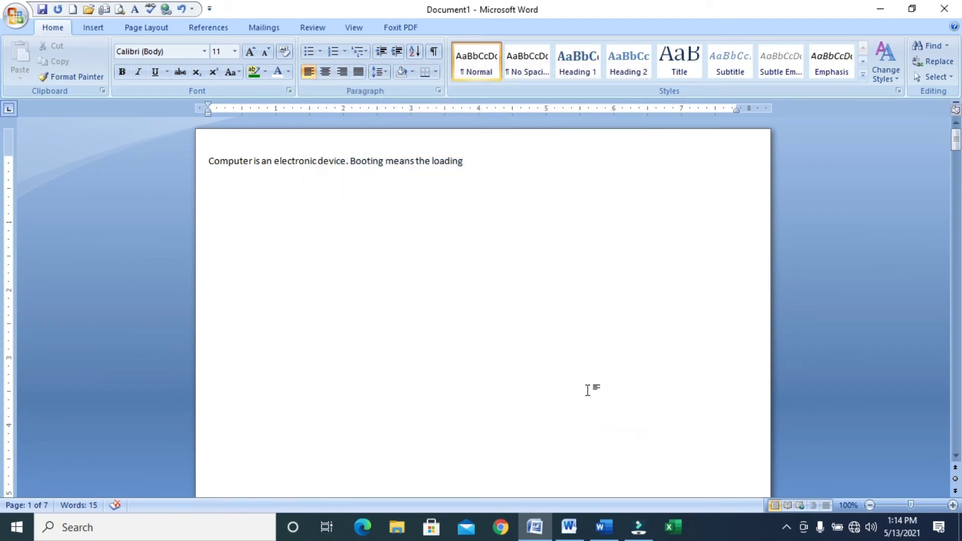
key("ctrl+d")
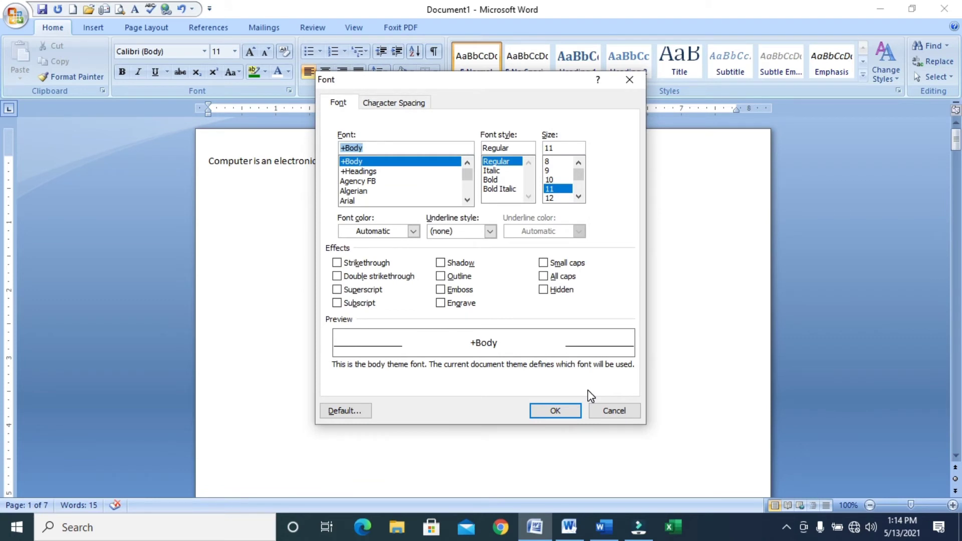
left_click(626, 411)
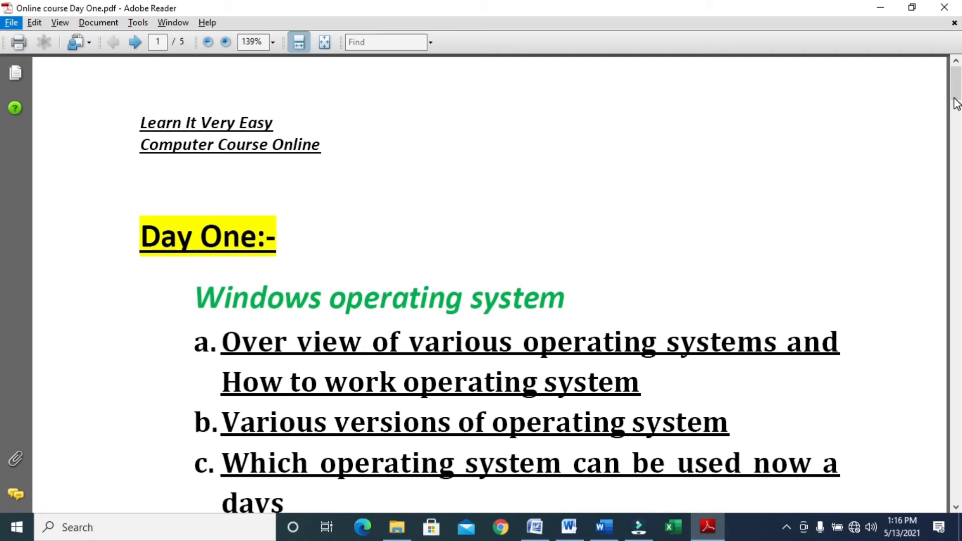
Snap Adobe Reader to the left half of the screen and Word to the right half
mouse_move(956, 95)
left_mouse_down()
mouse_move(957, 120)
mouse_move(957, 90)
left_mouse_up()
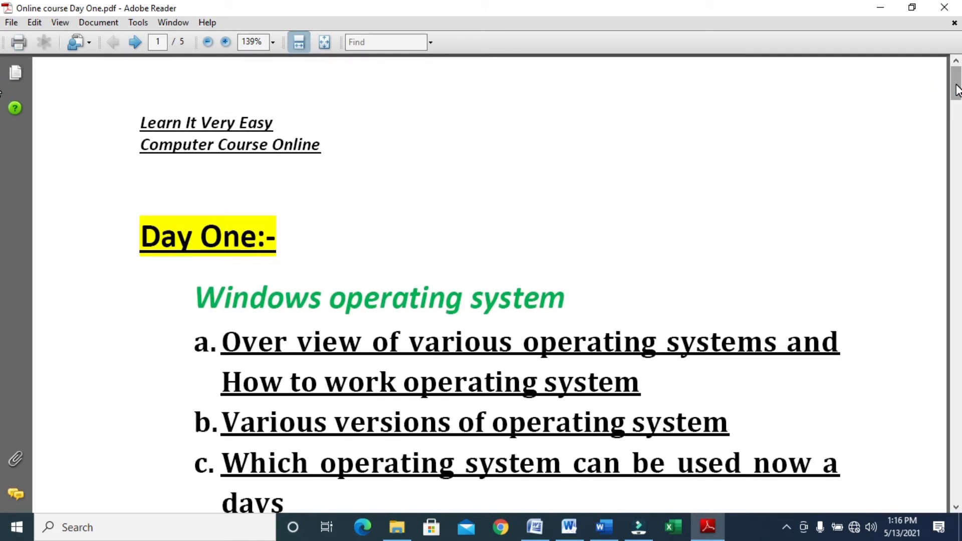
key("super+Left")
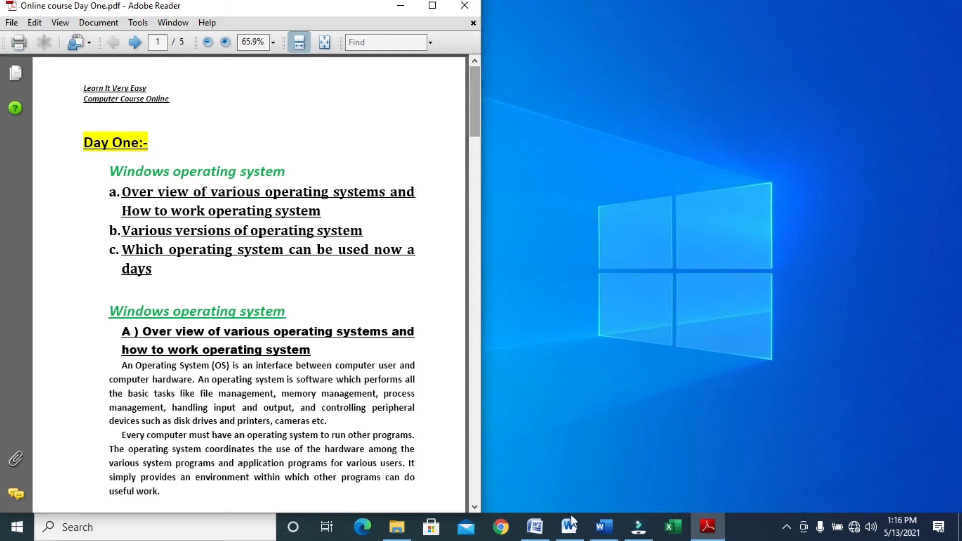
left_click(535, 526)
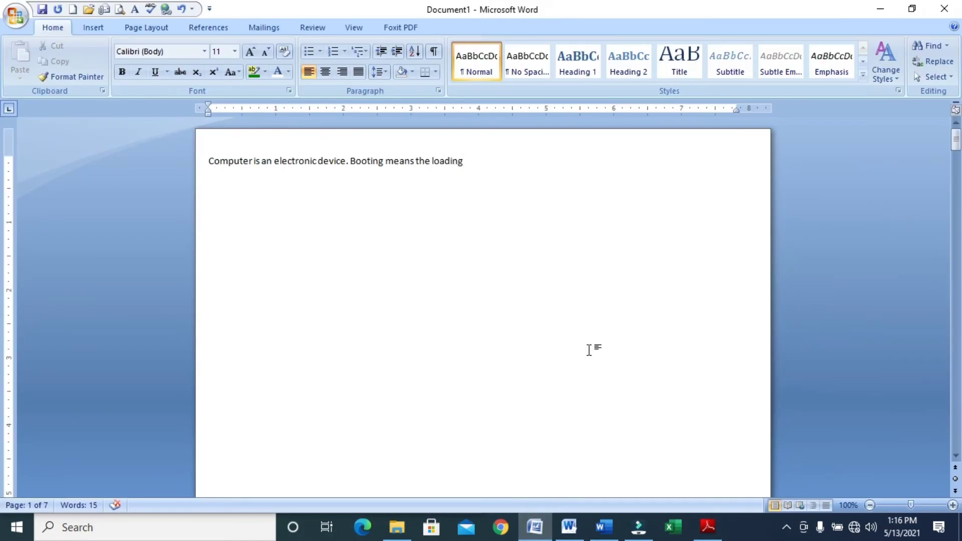
key("super+Right")
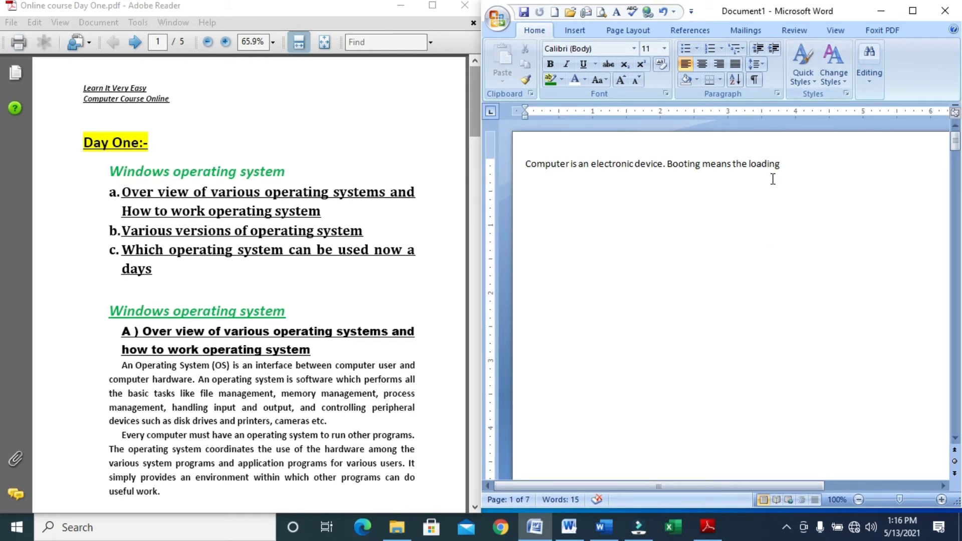
Delete the 'Computer is an electronic device. Booting means the loading' sentence from page 1
left_click_drag(100, 168, 346, 375)
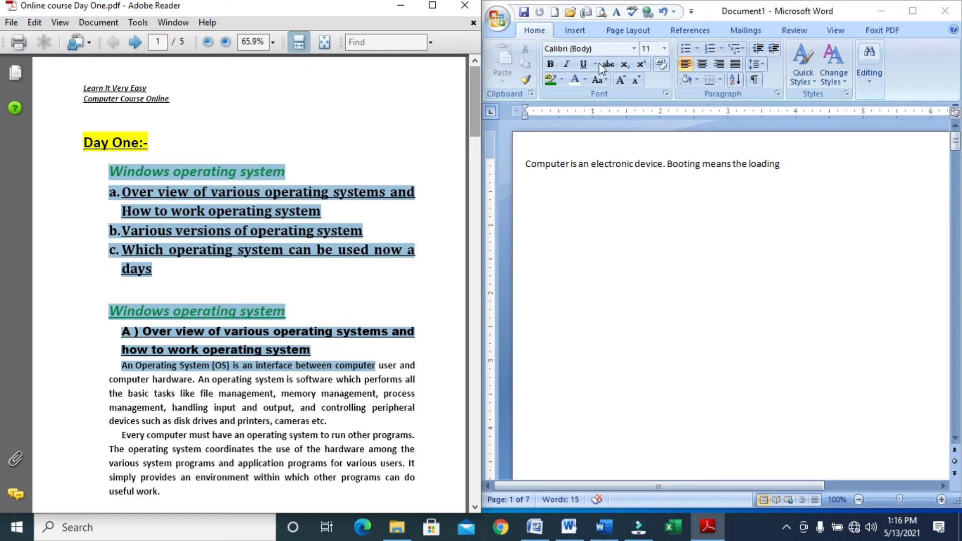
left_click(791, 176)
left_click_drag(788, 167, 528, 163)
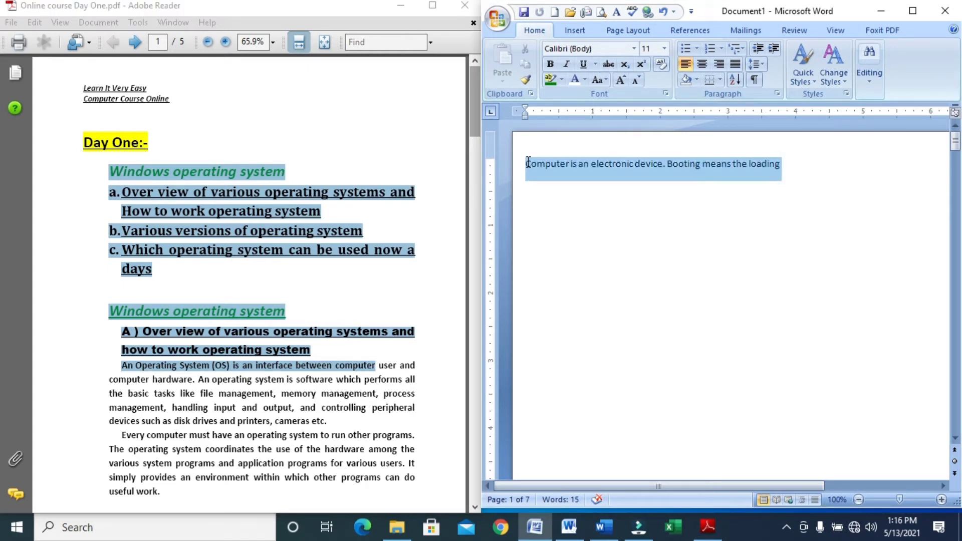
key("Delete")
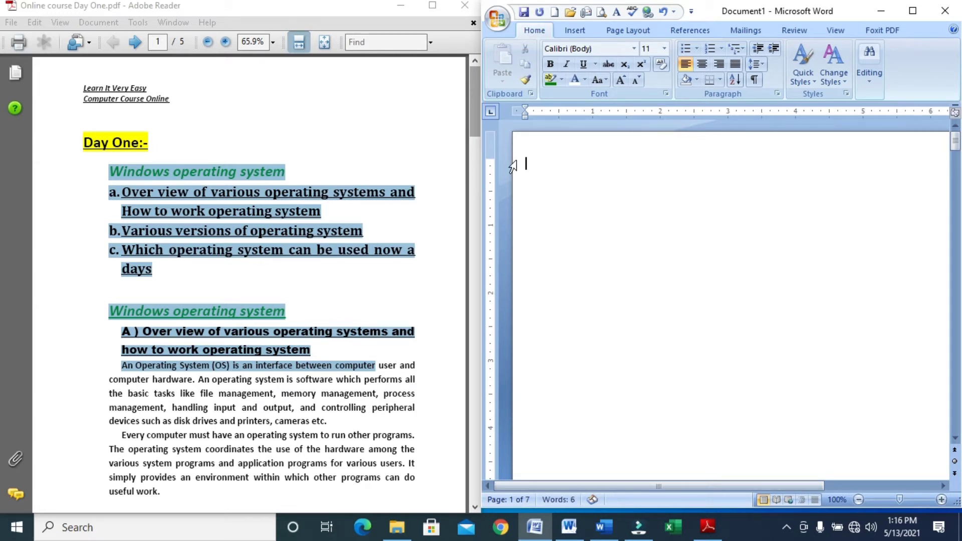
left_click(572, 173)
Type 'Learn It very easy' and, on the next line, 'Computer course online', correcting the typo
left_click(557, 186)
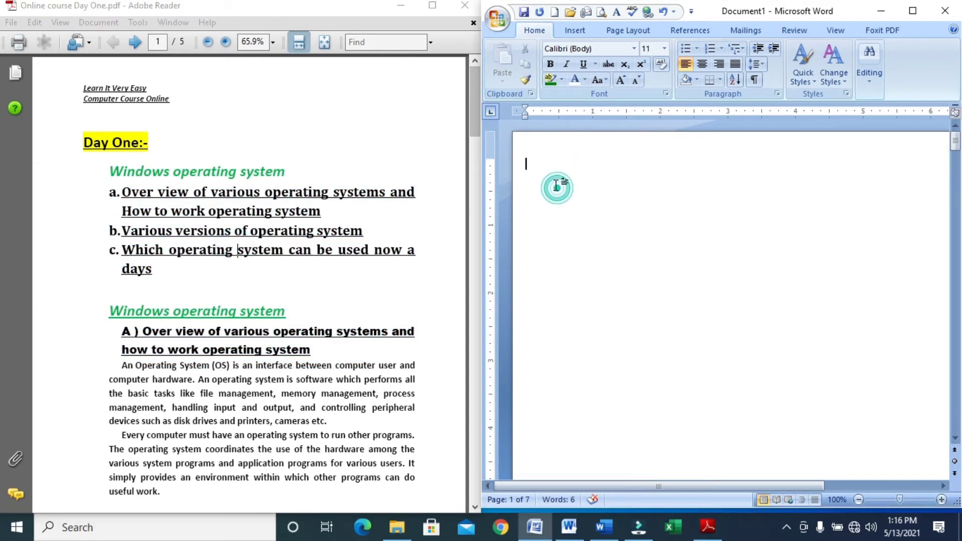
type("L")
type("earn It")
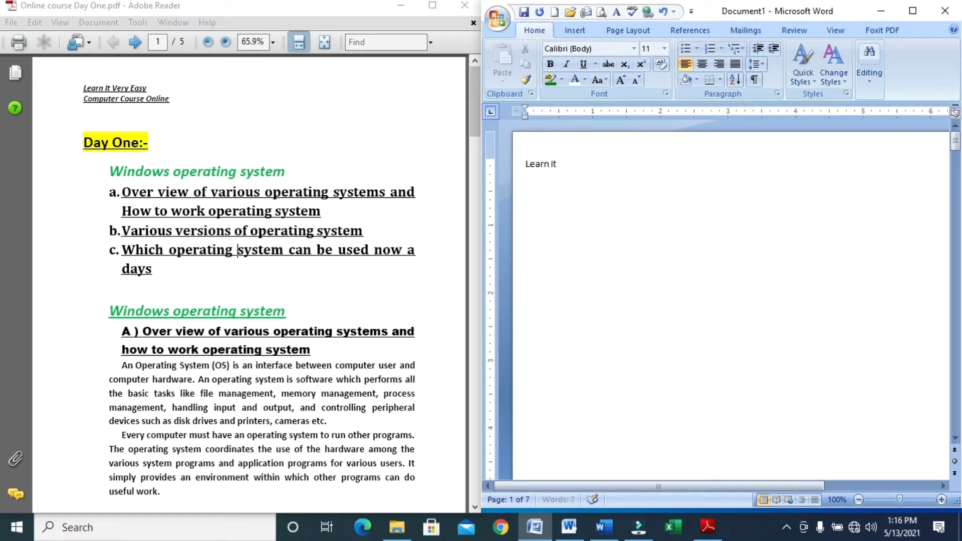
type(" very easy")
key("Return")
type("Computer socu")
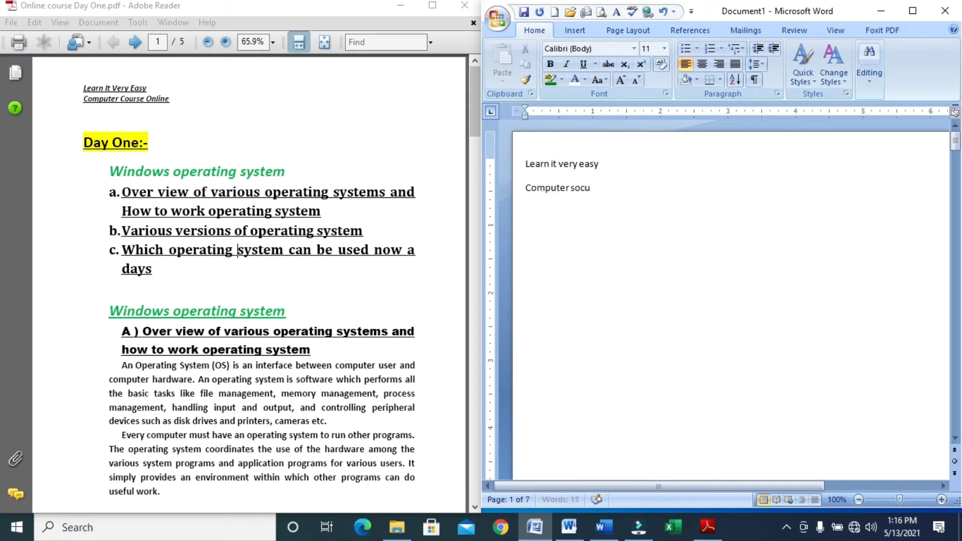
key("BackSpace")
key("BackSpace")
key("BackSpace")
type("cou")
key("BackSpace")
key("BackSpace")
key("BackSpace")
type("co")
type("urse onli")
type("ne")
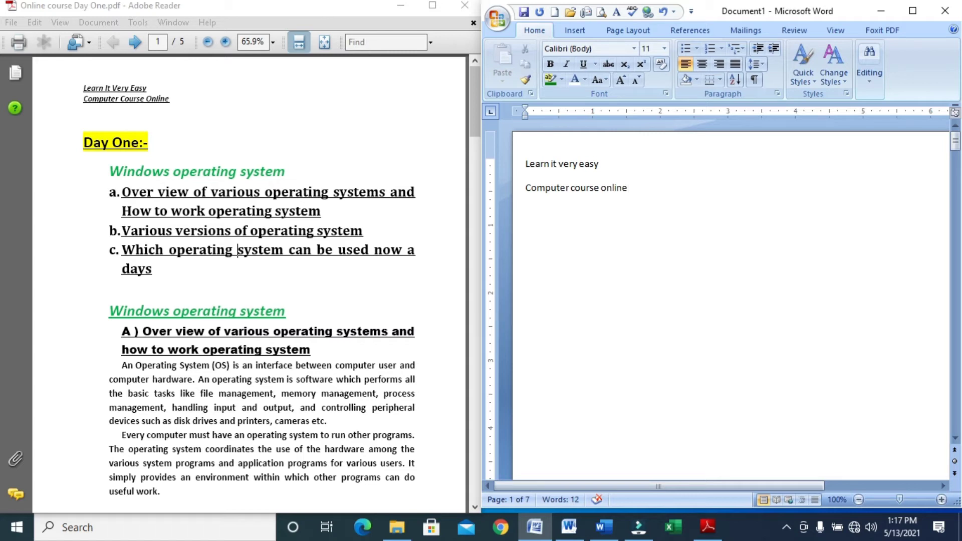
left_click_drag(629, 189, 606, 173)
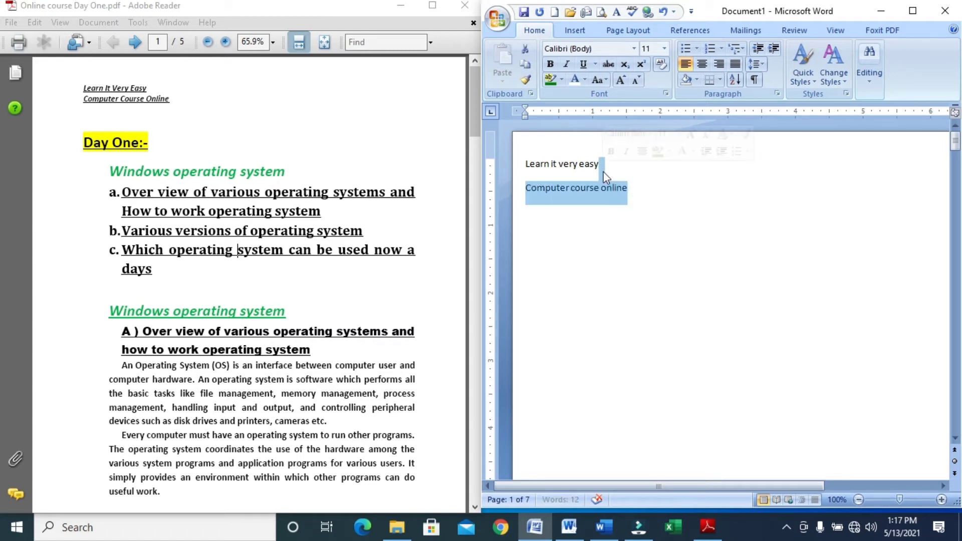
left_click(677, 230)
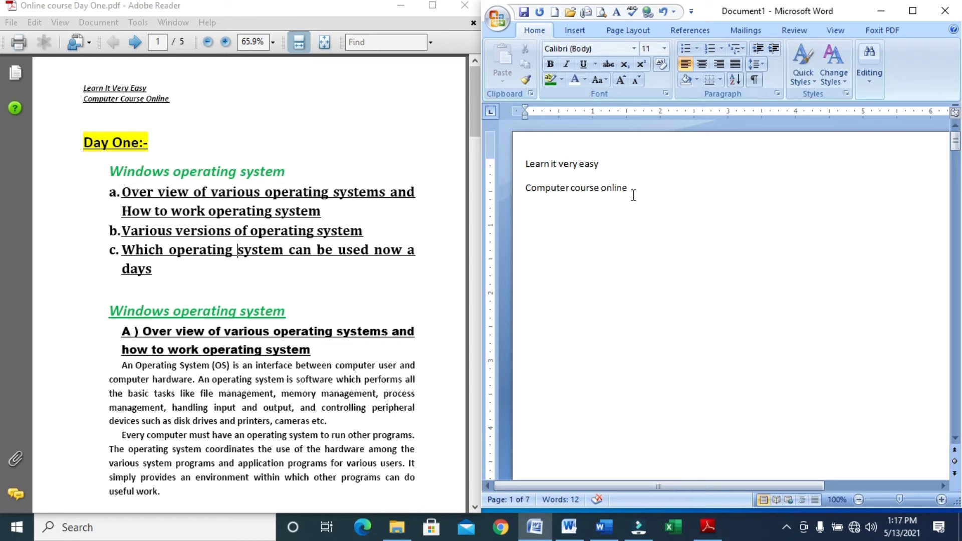
left_click_drag(630, 189, 600, 171)
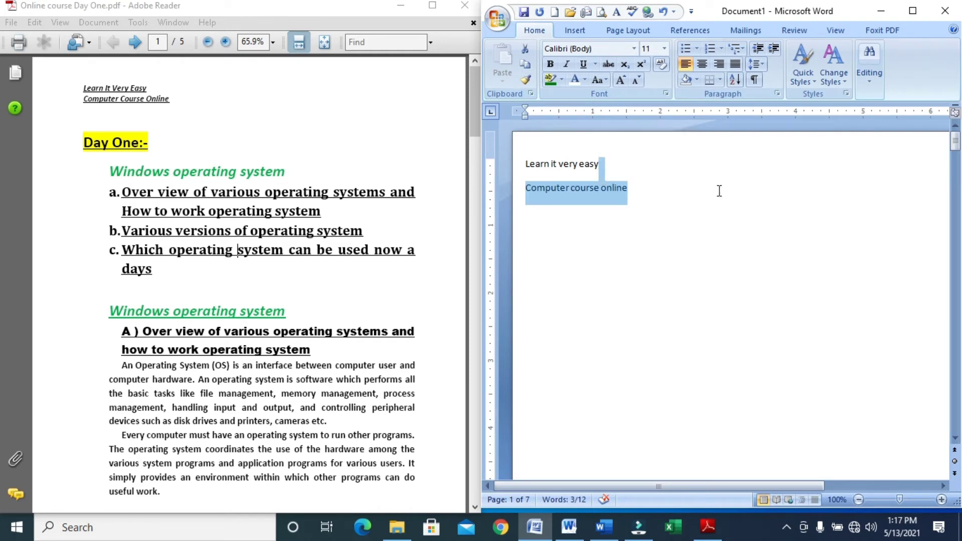
left_click(672, 196)
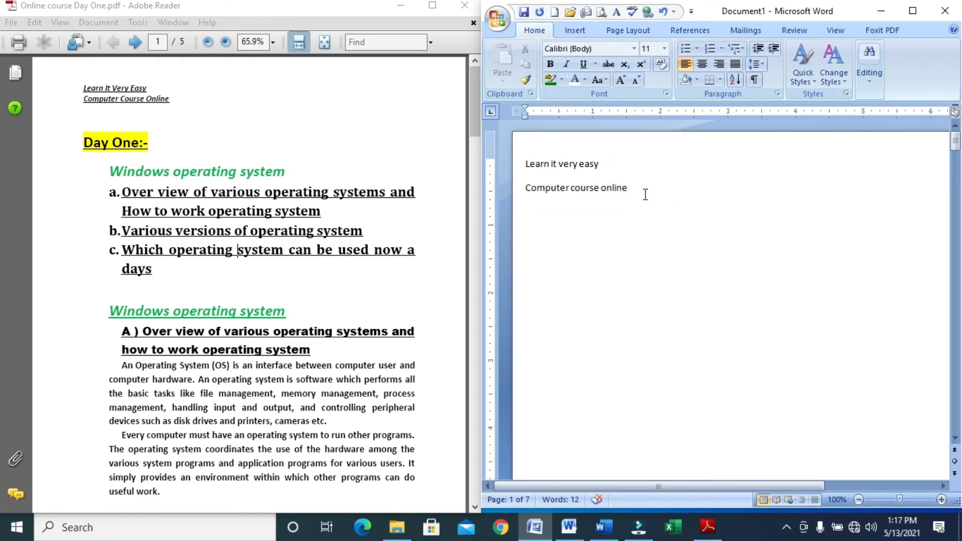
left_click_drag(610, 176, 642, 189)
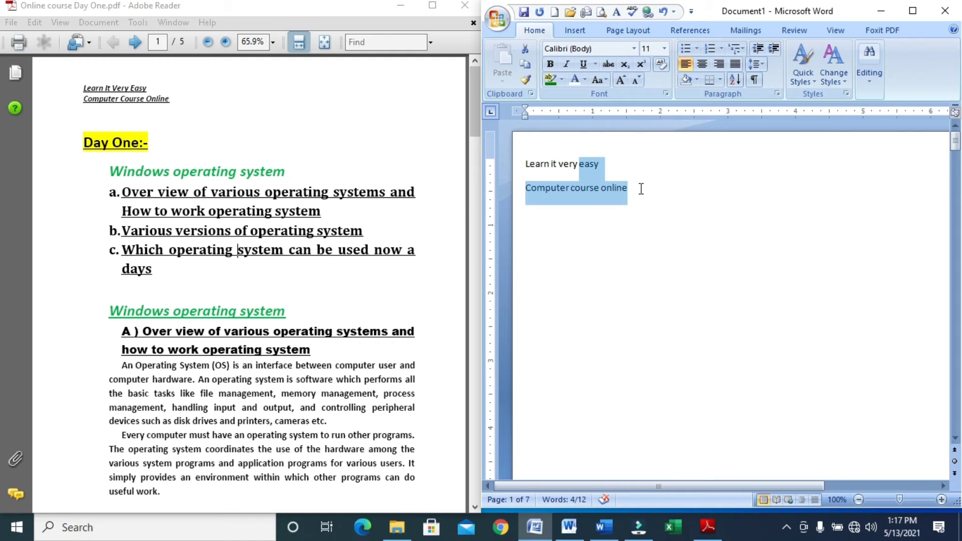
left_click(727, 223)
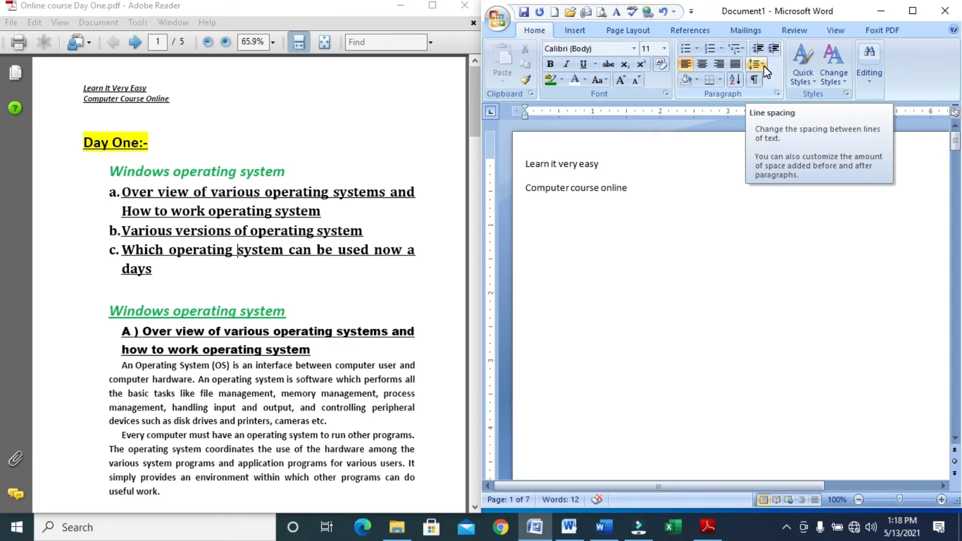
Set both header lines to 1.0 line spacing
left_click(764, 65)
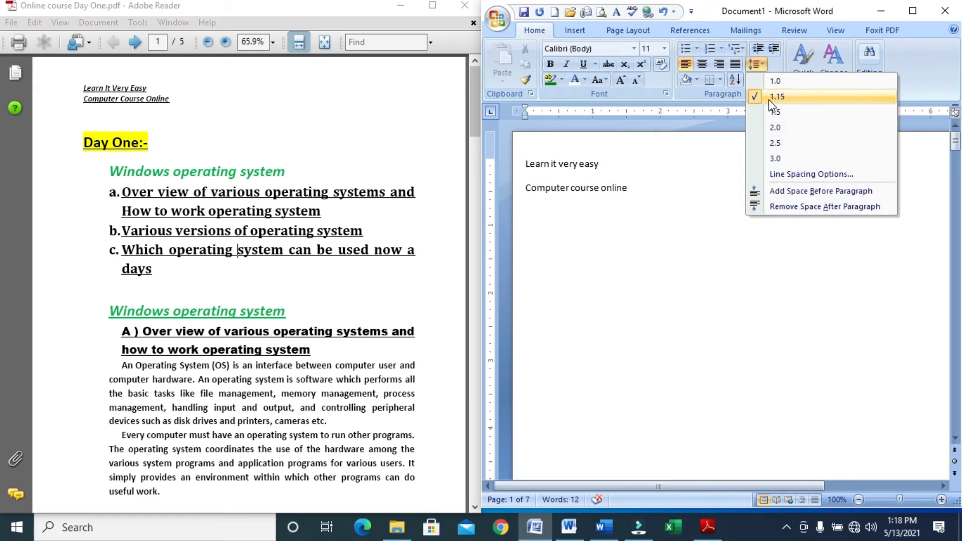
left_click(767, 82)
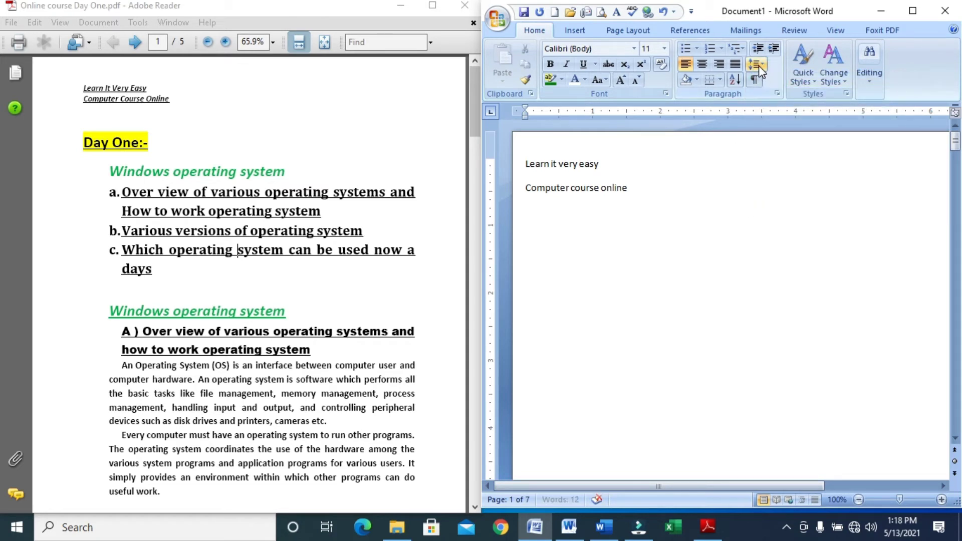
left_click(758, 66)
left_click(770, 193)
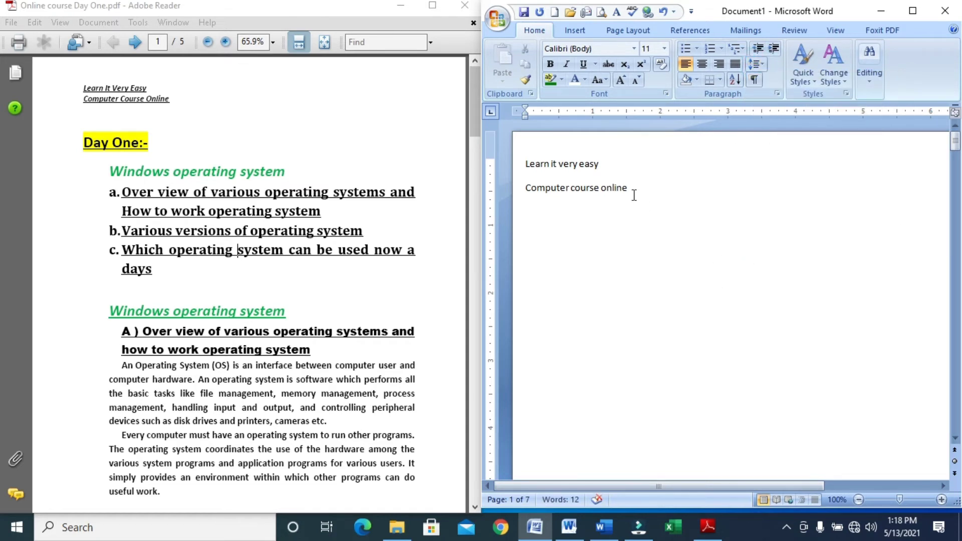
left_click_drag(633, 194, 561, 161)
left_click(763, 66)
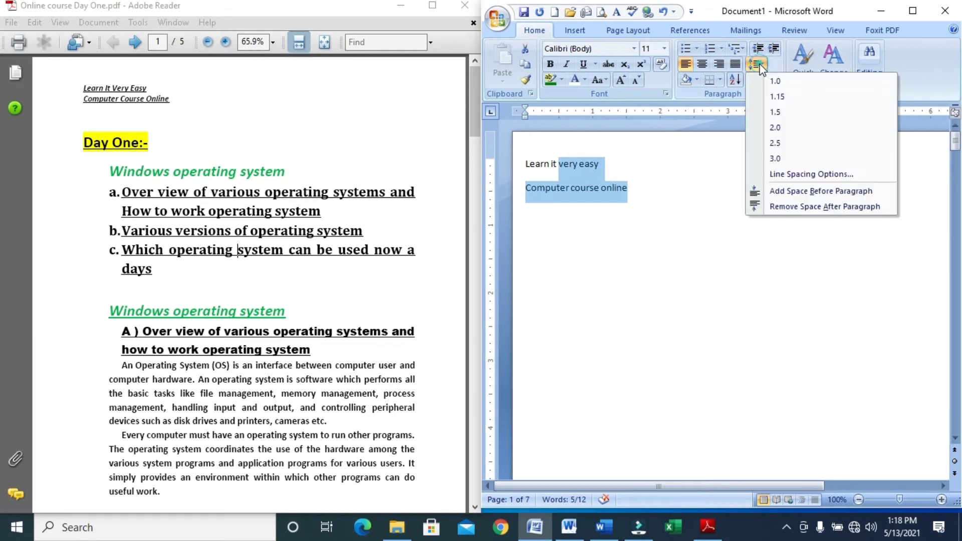
left_click(775, 82)
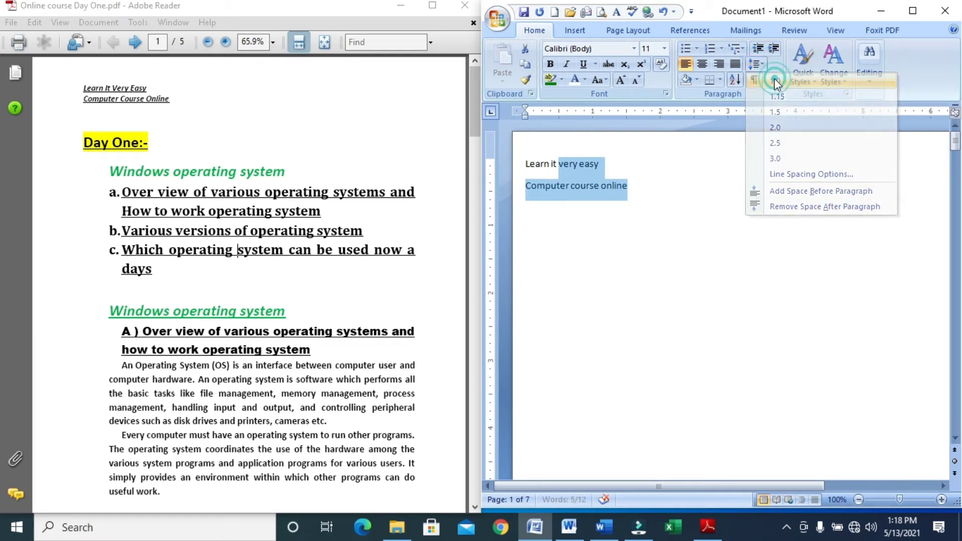
Reduce the space after the header lines in the Paragraph dialog
left_click(758, 65)
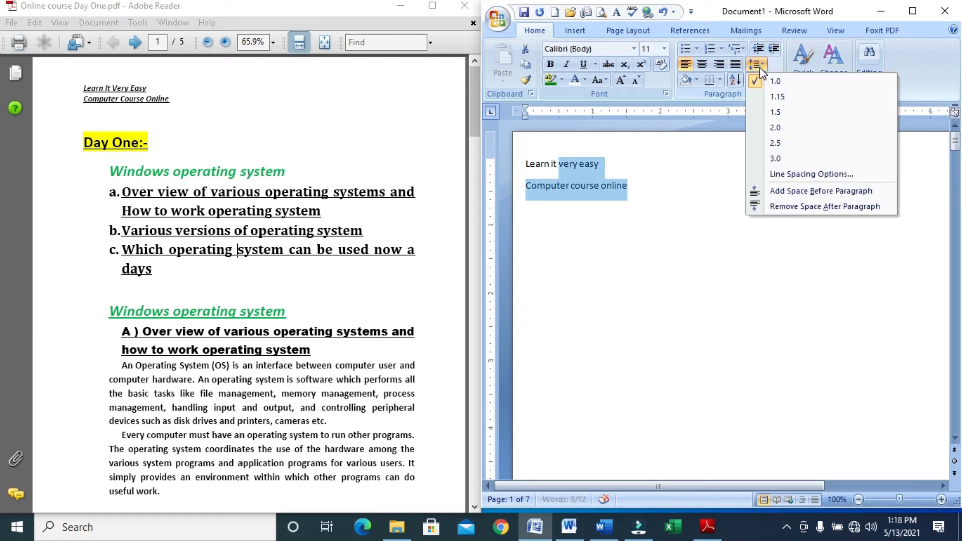
left_click(783, 175)
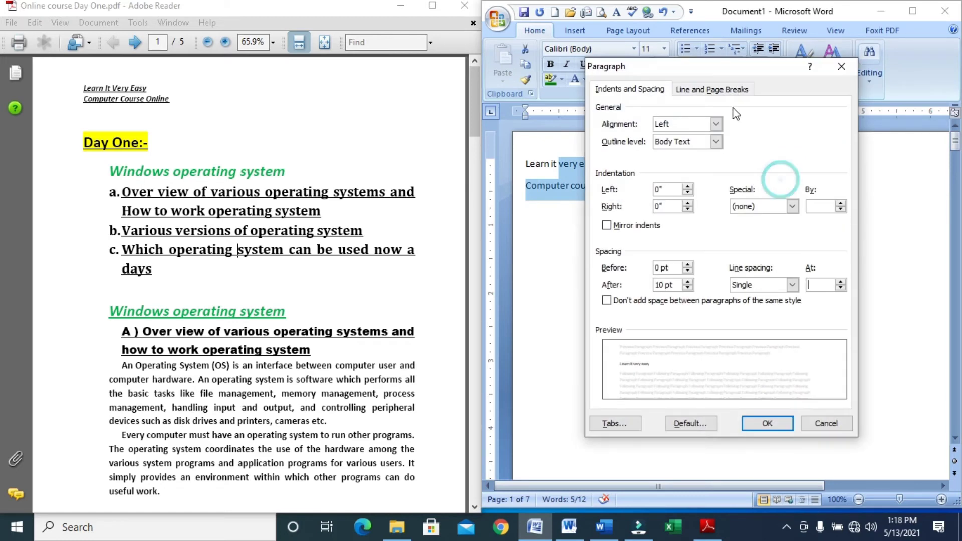
left_click(696, 35)
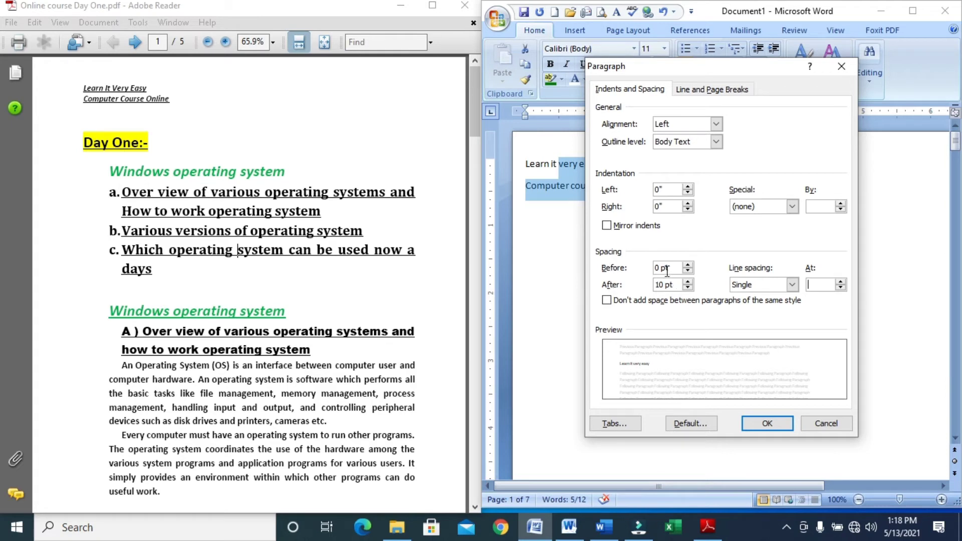
left_click(688, 288)
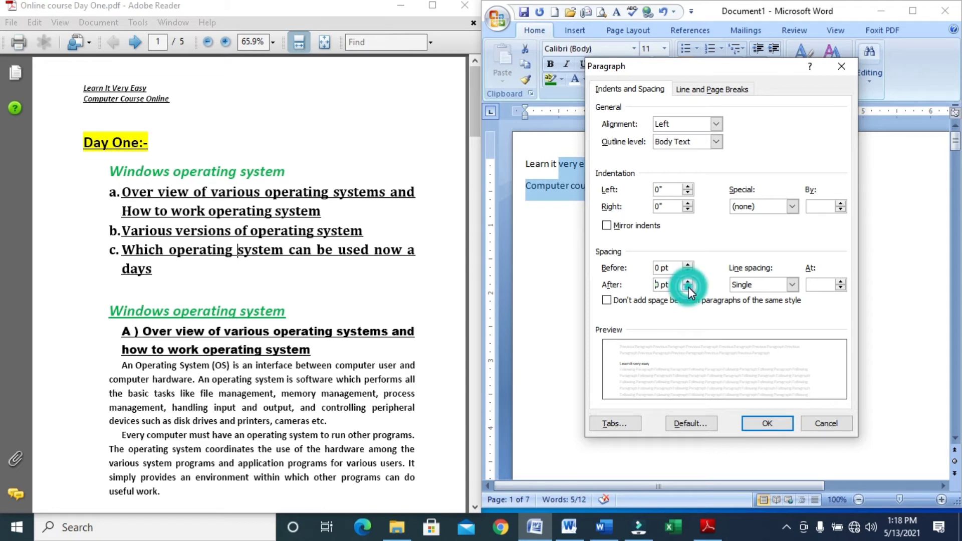
left_click(753, 421)
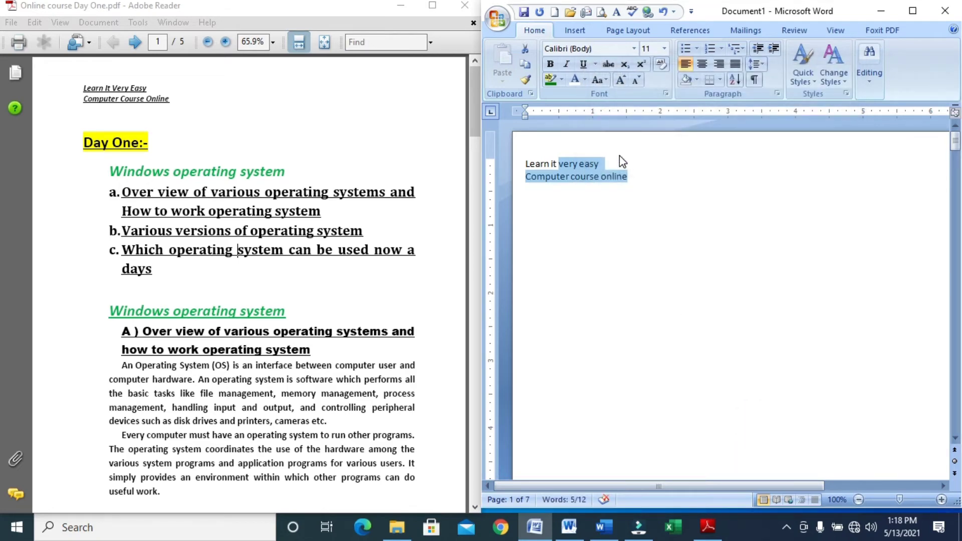
Apply underline, italic and bold to both header lines
left_click(632, 172)
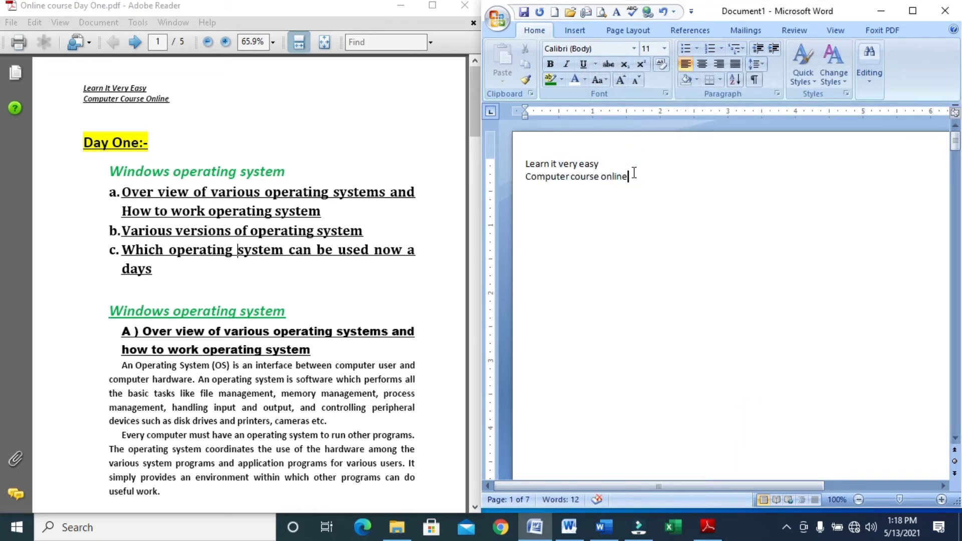
left_click_drag(630, 175, 538, 166)
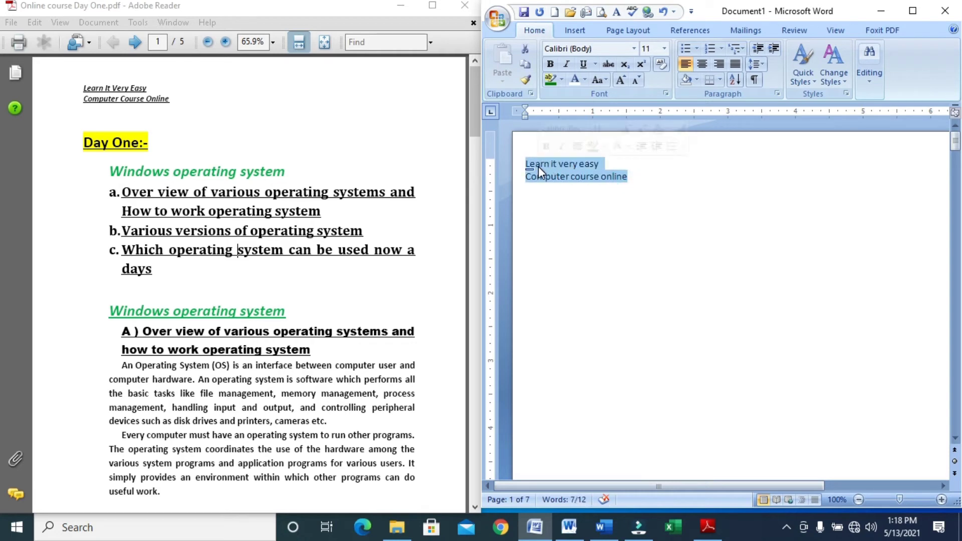
key("ctrl+u")
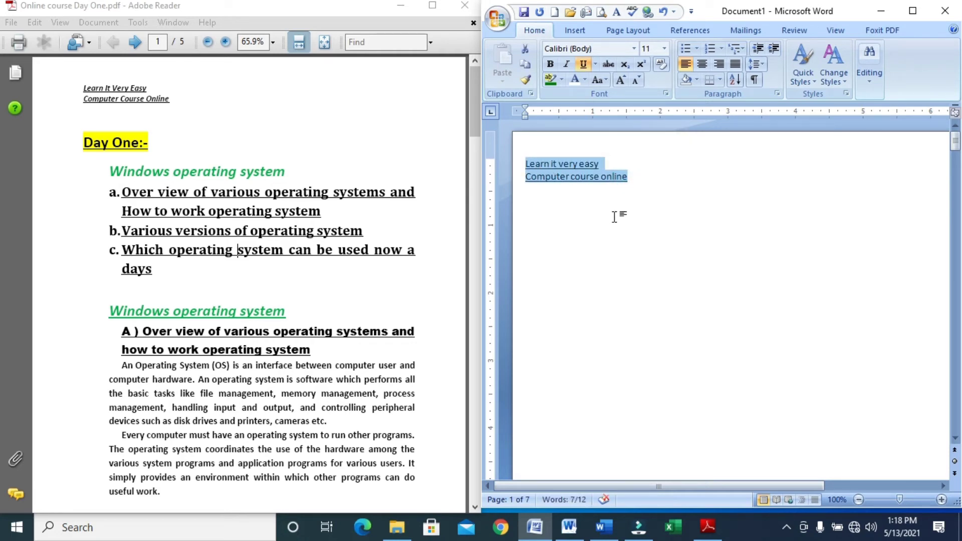
key("ctrl+i")
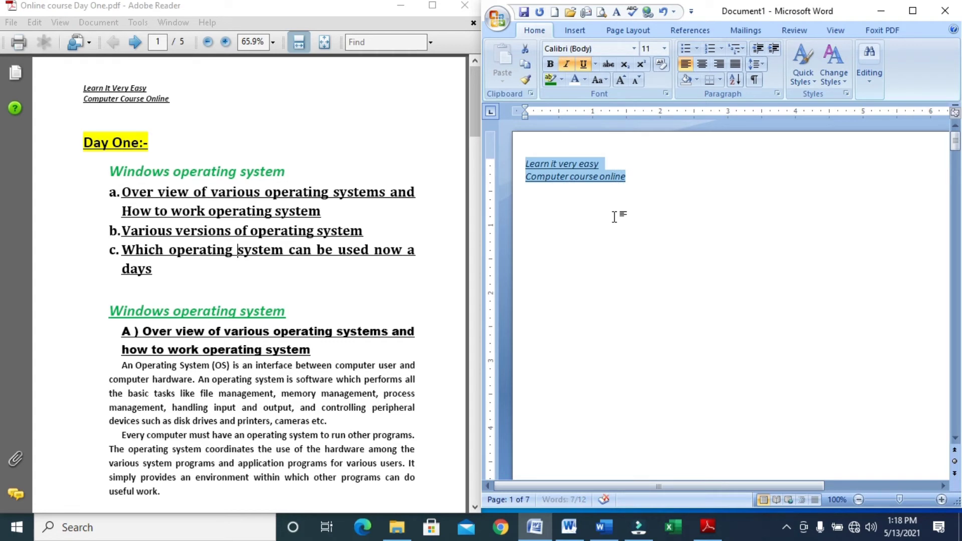
key("ctrl+b")
left_click(613, 216)
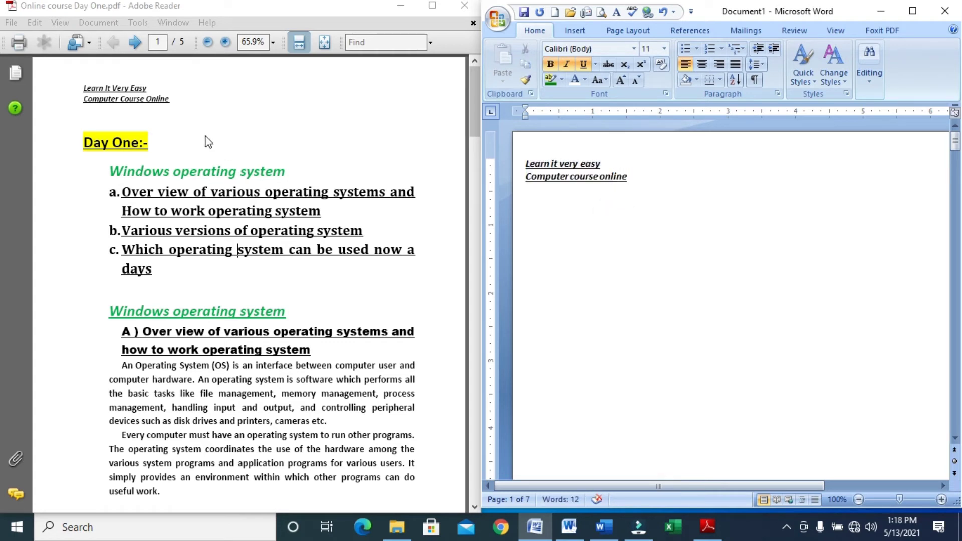
Compare the header with the PDF and undo the bold and italic formatting
left_click(170, 98)
triple_click(179, 98)
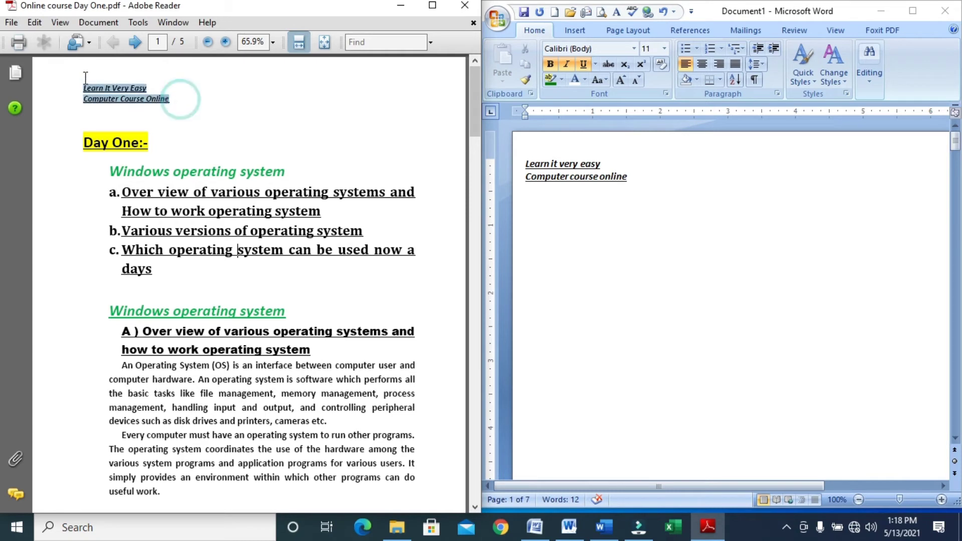
left_click(630, 176)
left_click_drag(630, 176, 521, 164)
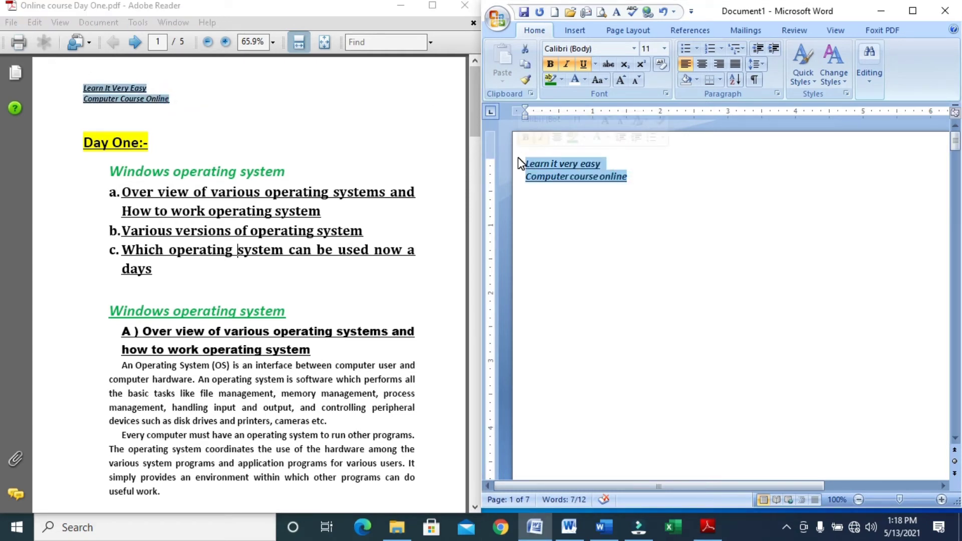
left_click(704, 229)
key("ctrl+z")
key("ctrl+z")
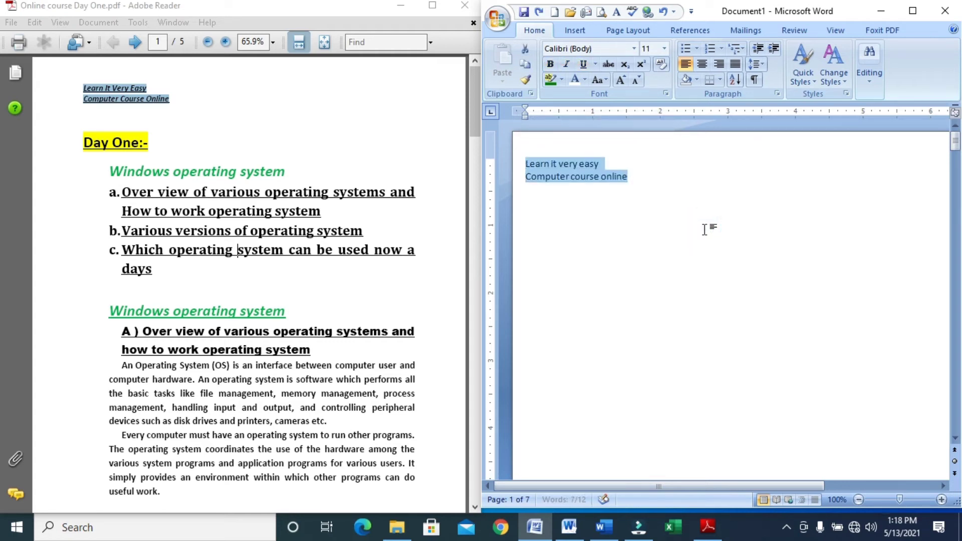
left_click(664, 168)
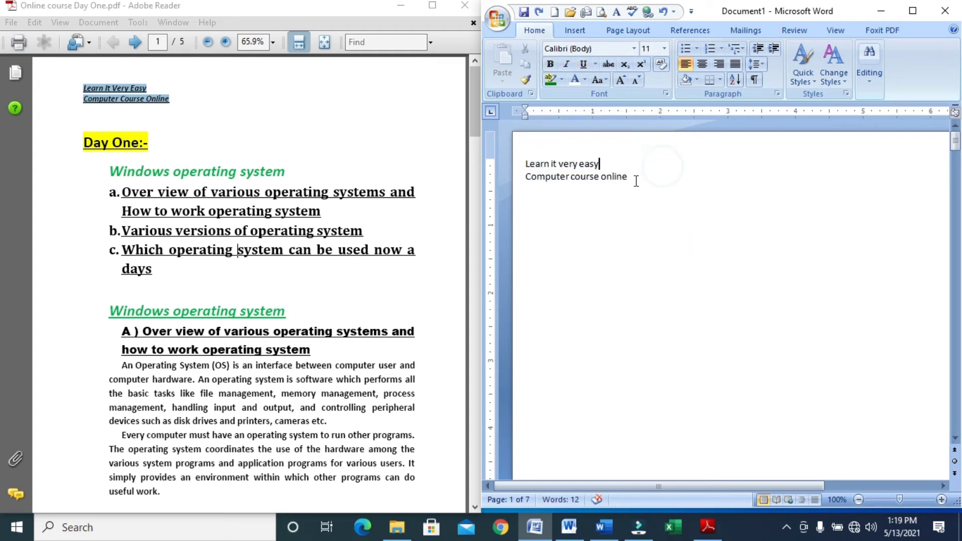
key("ctrl+z")
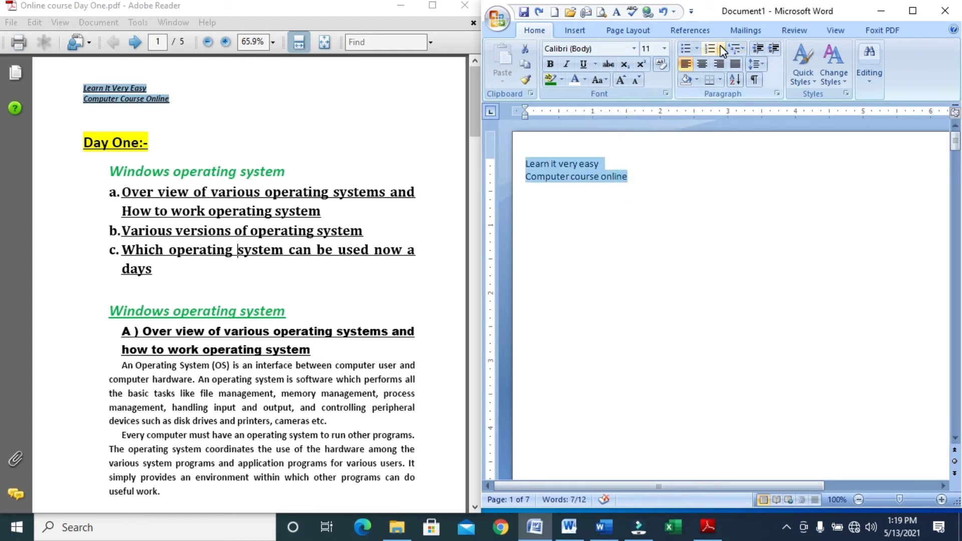
Clear underline, italic and bold from the header lines and start a new line below
left_click(567, 64)
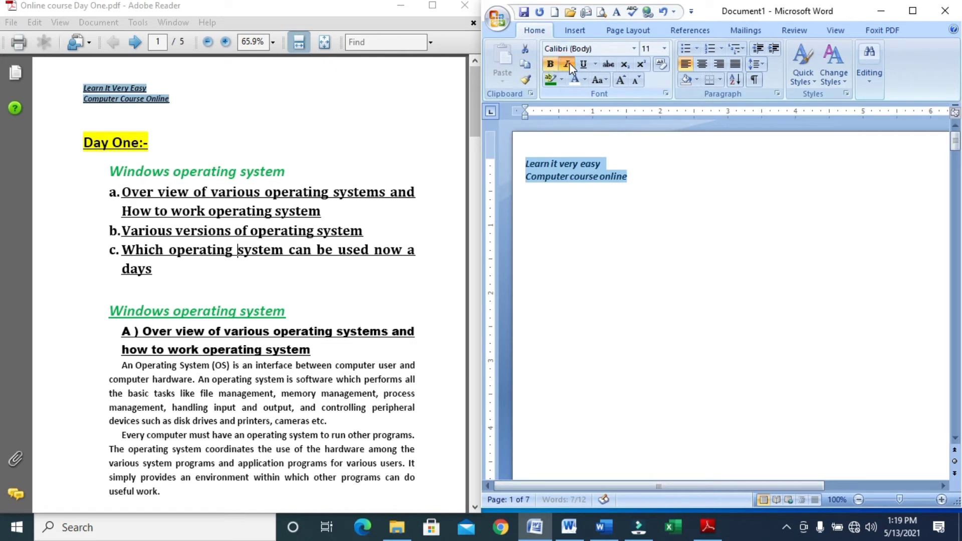
left_click(584, 65)
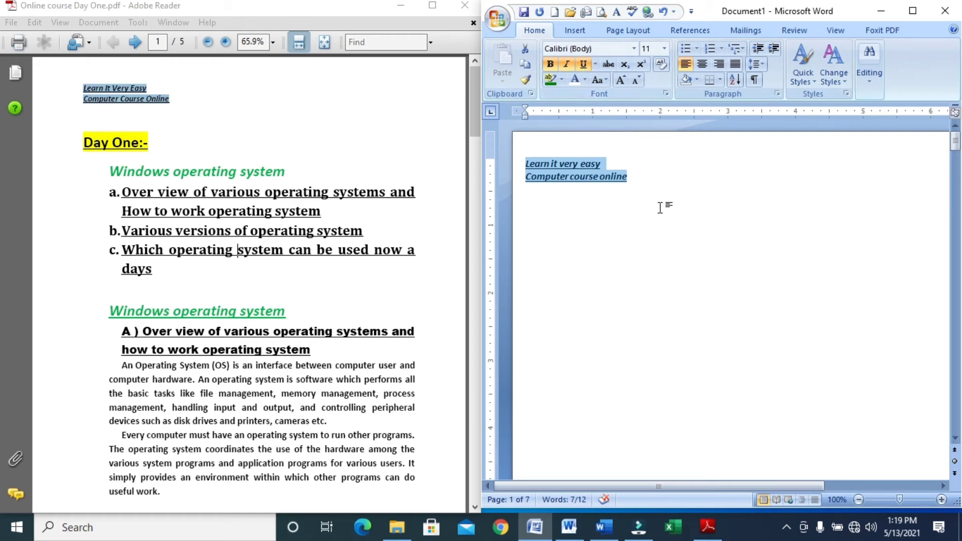
left_click(624, 151)
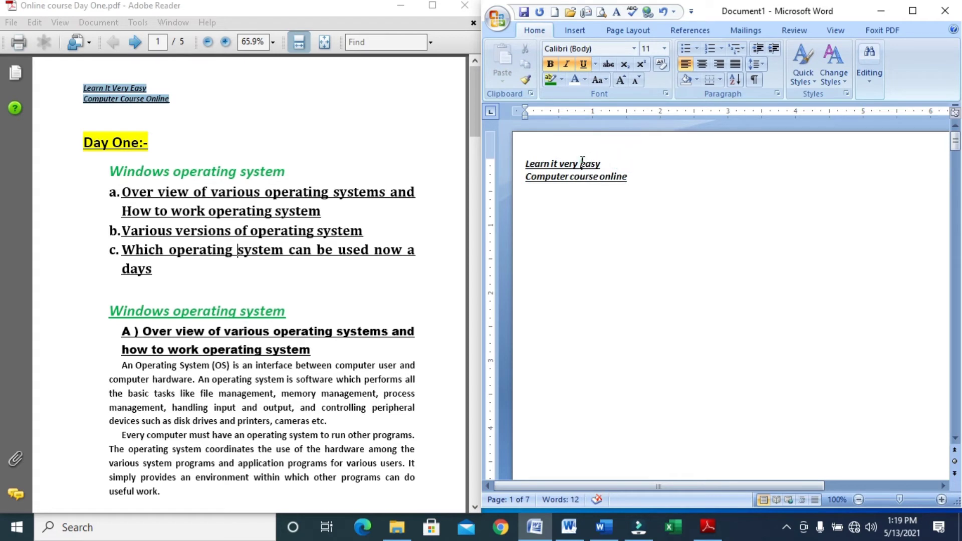
left_click(634, 177)
left_click_drag(611, 179, 525, 164)
left_click(584, 65)
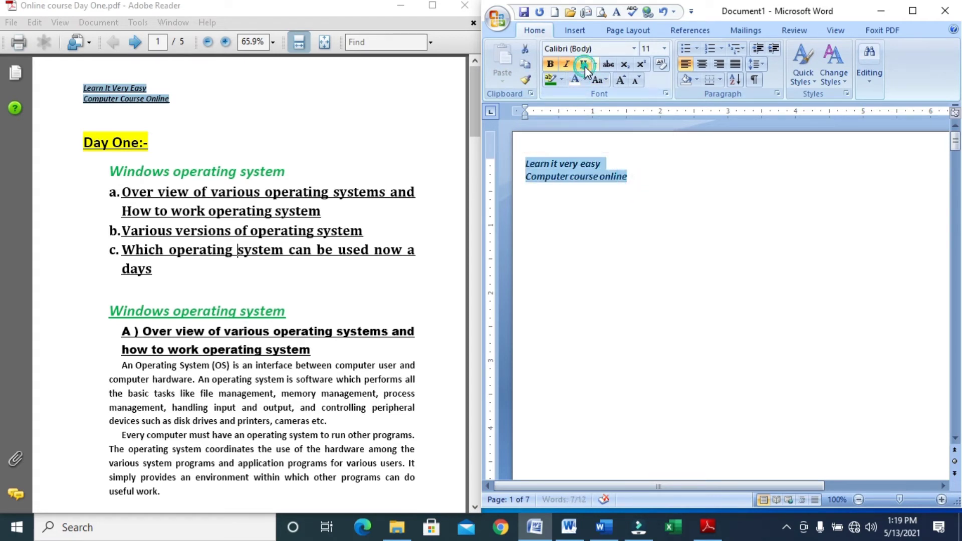
left_click(566, 64)
left_click(551, 64)
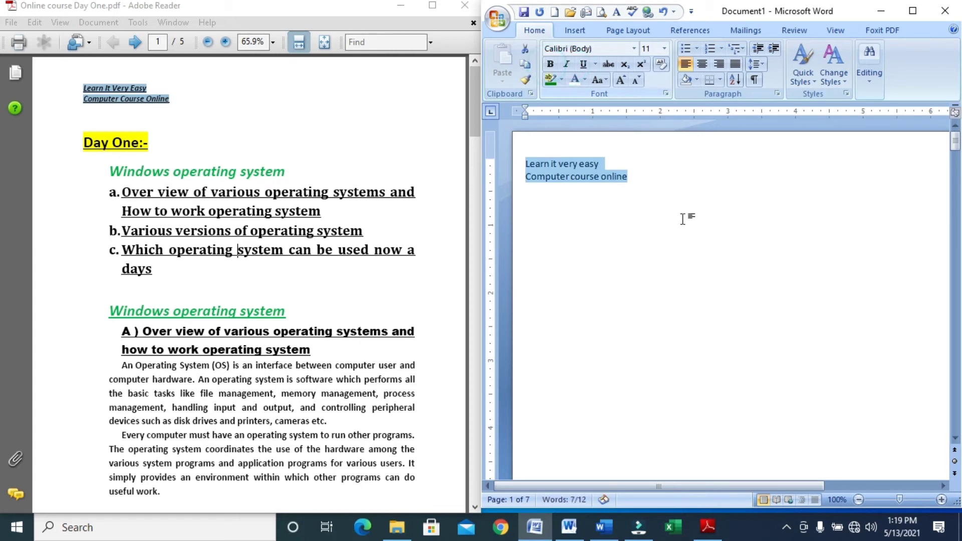
left_click(685, 223)
key("Return")
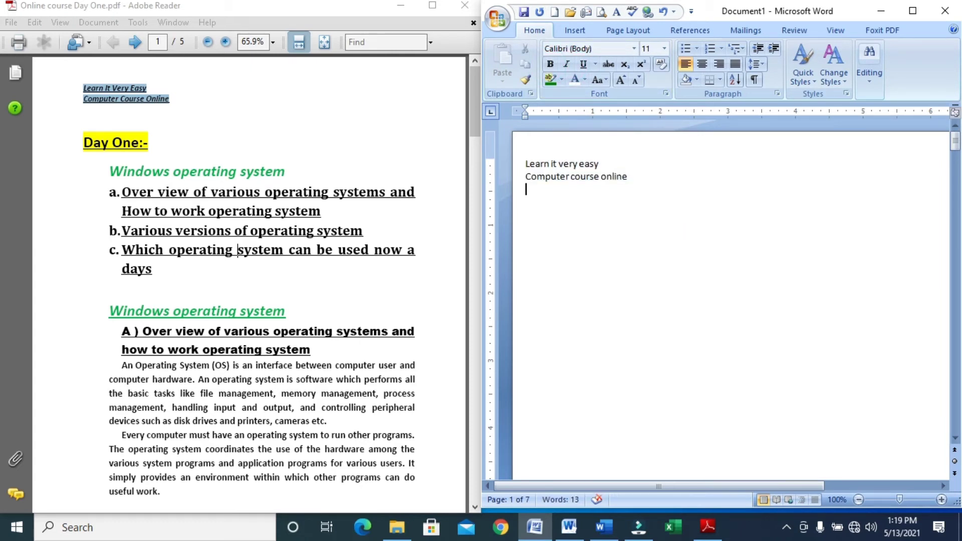
Type the 'Day one' and 'Windows operating system' lines, undoing the automatic lettering
type("Day one")
key("Return")
type("windo")
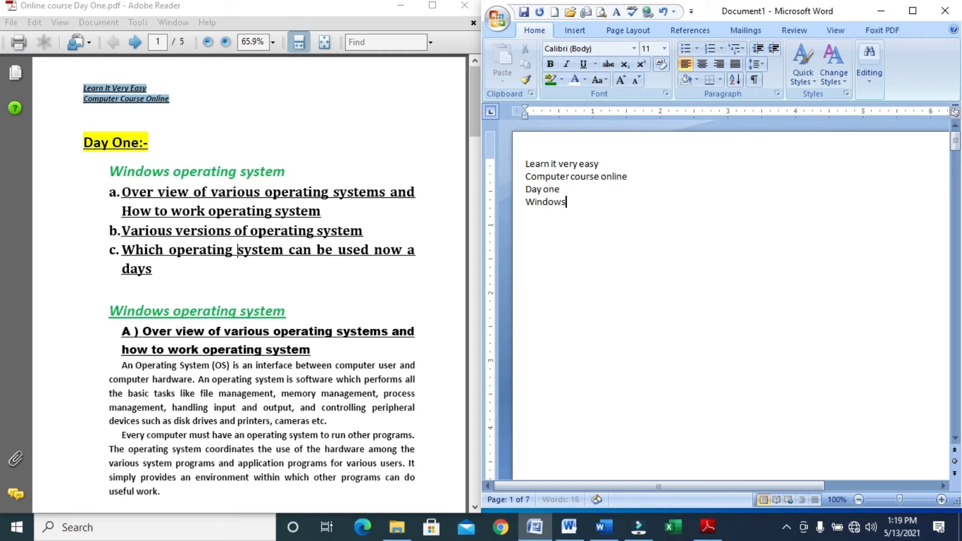
type(" operatin")
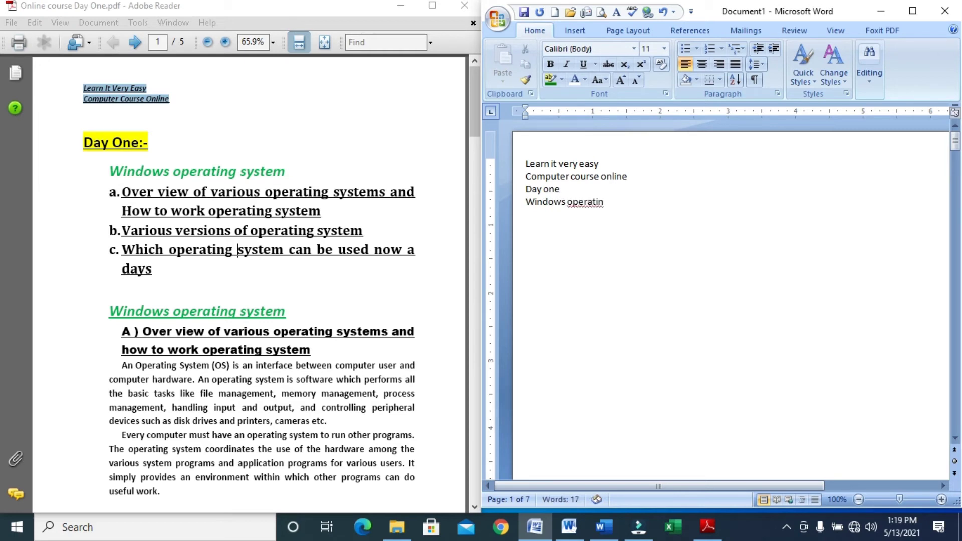
type("g system")
key("Return")
type("a.")
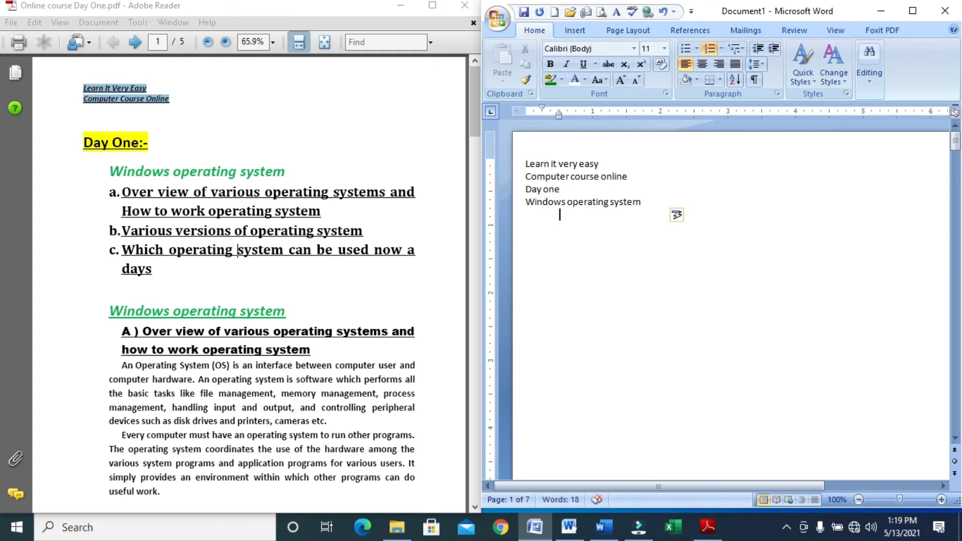
key("ctrl+z")
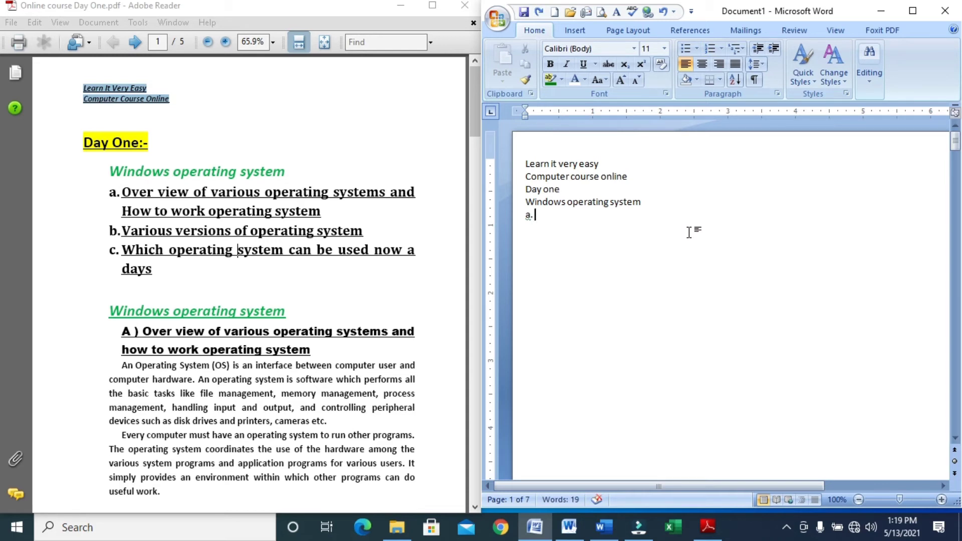
key("BackSpace")
key("BackSpace")
key("BackSpace")
Type item A) 'Over view of various operating systems and how to work operating system'
type("A")
type(") ")
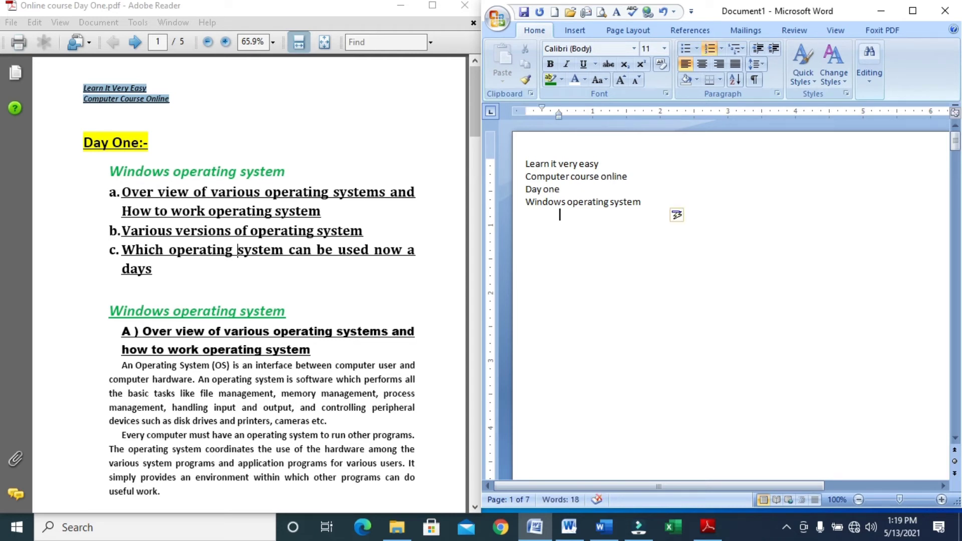
type("over vie")
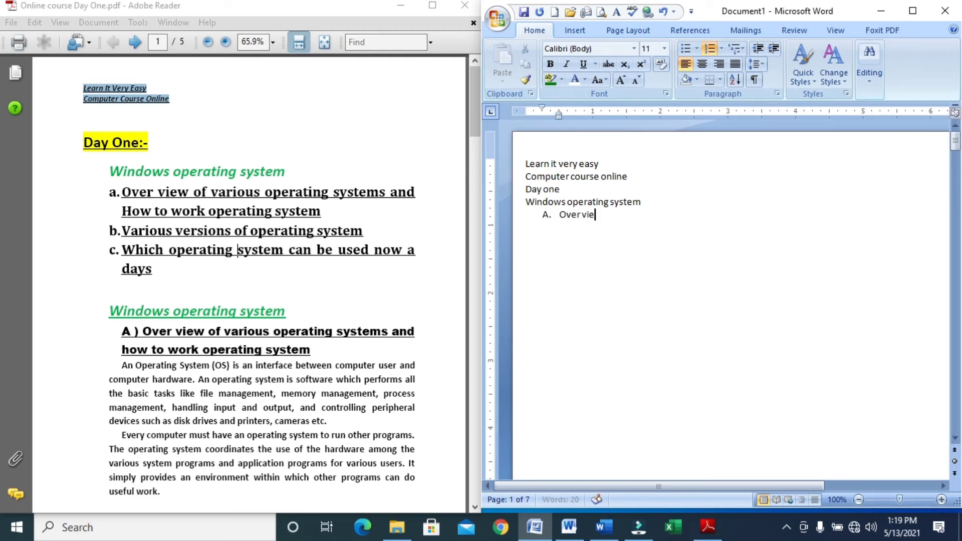
type("w of")
type(" various")
type(" operaitn")
key("BackSpace")
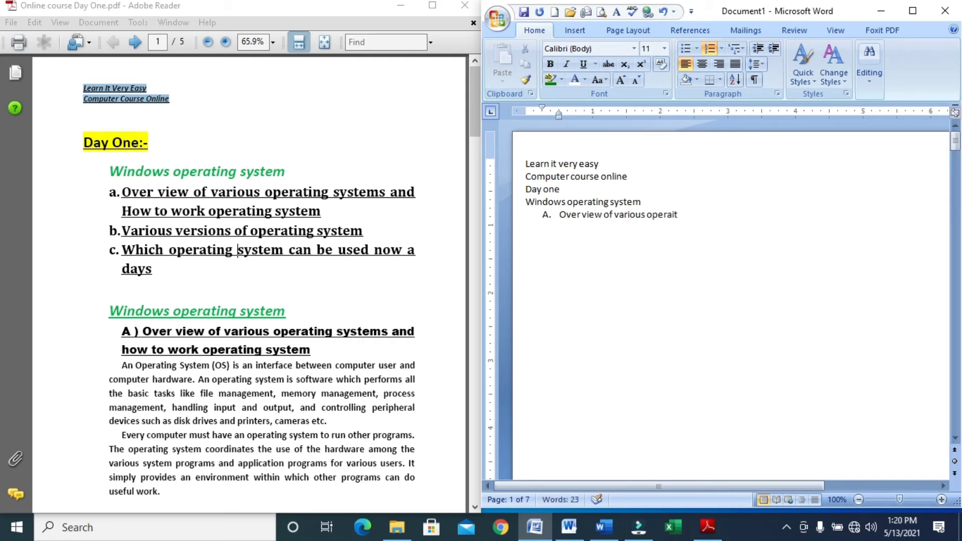
key("BackSpace")
key("BackSpace")
type("ting sy")
type("s")
type("tems and")
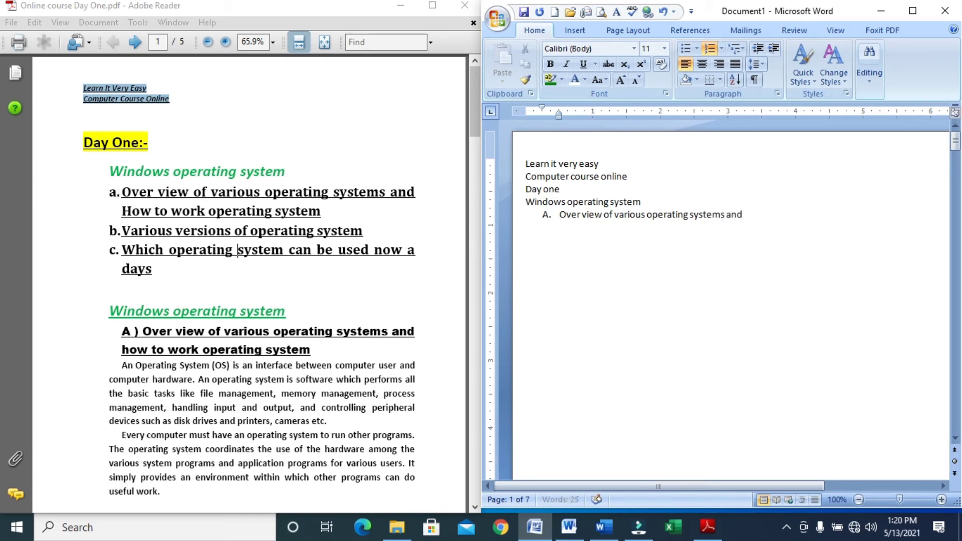
type(" how to worl")
type("k operea")
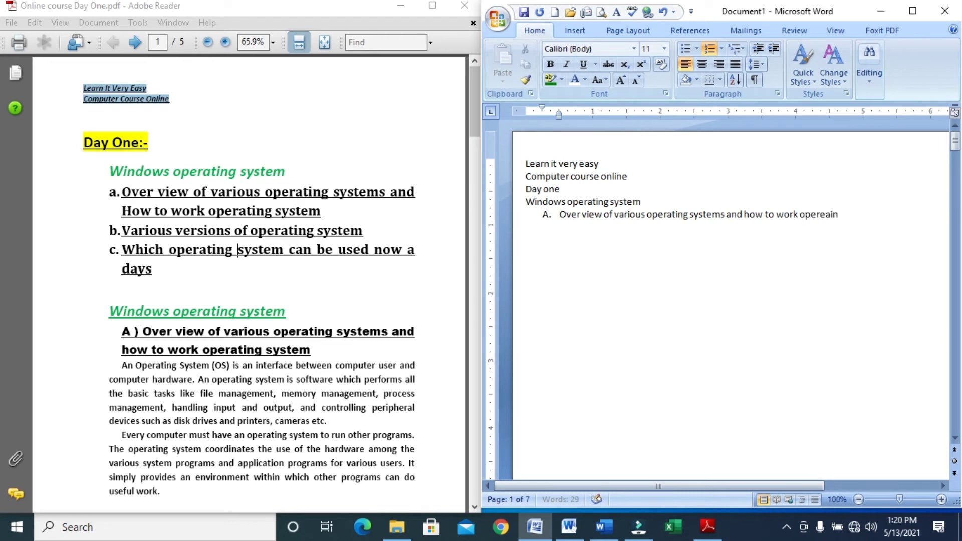
key("BackSpace")
key("BackSpace")
type("ating")
type(" system")
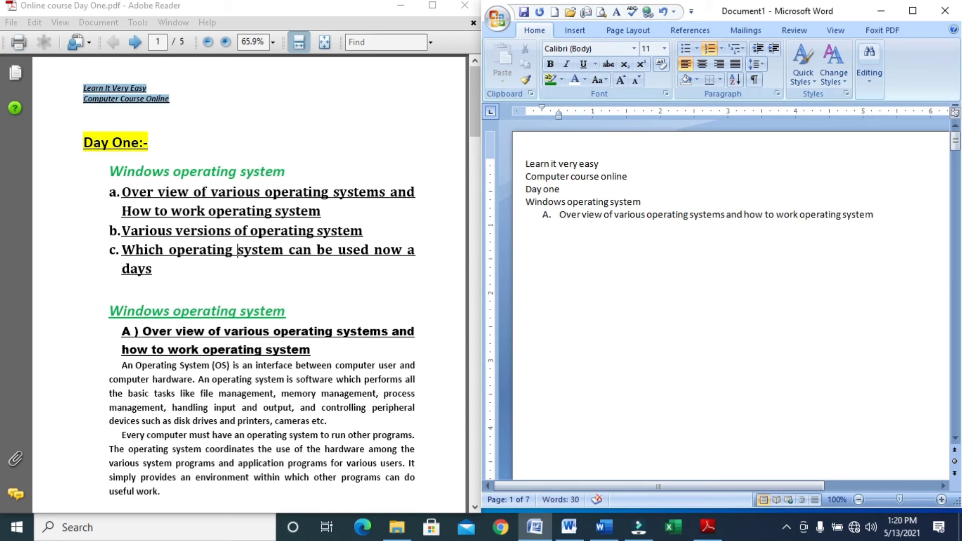
key("Return")
Add items 'various versions of operating system' and 'Which operating system can be used now a days'
type("B")
key("BackSpace")
key("BackSpace")
key("BackSpace")
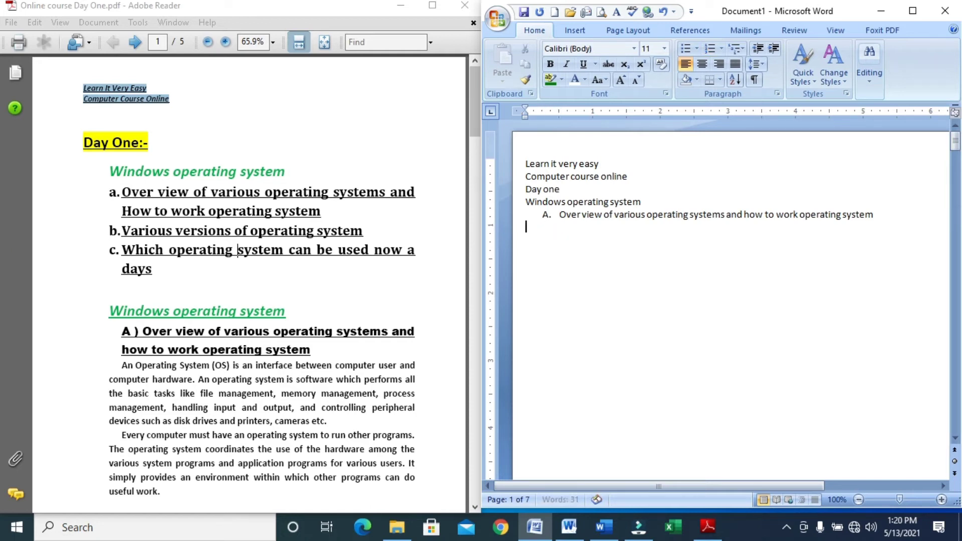
type(".")
key("shift+Return")
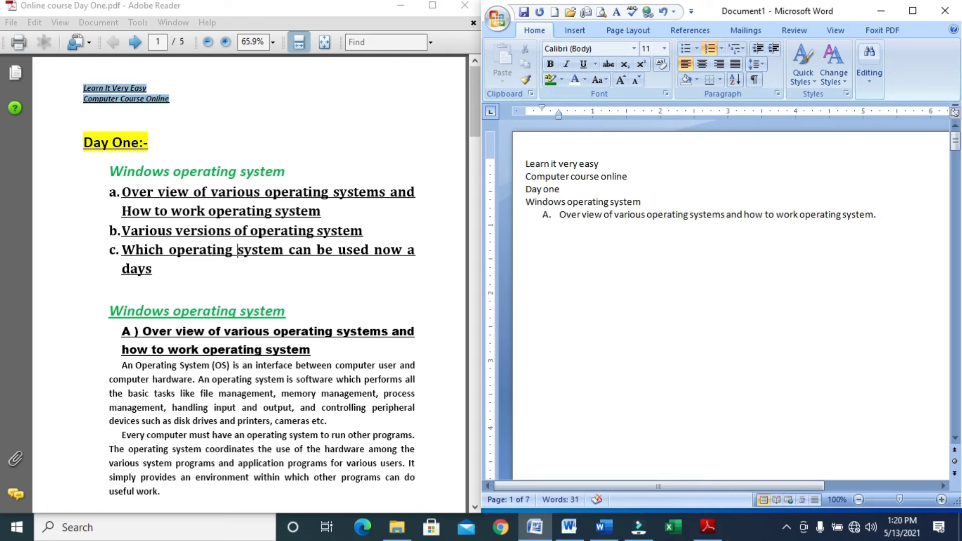
type("vi")
type("ri")
type("ous ")
type("ver")
type("sions ")
type("of op")
type("e")
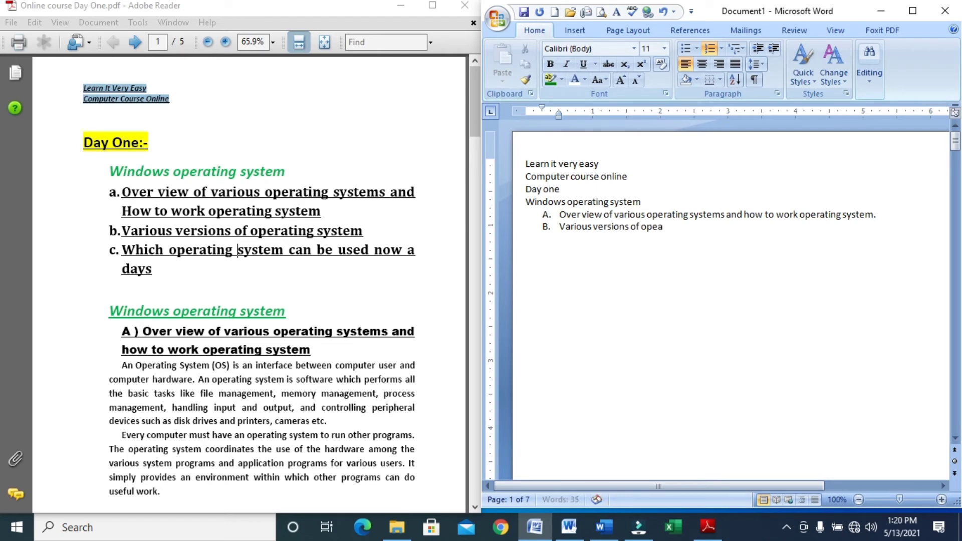
type("a")
key("BackSpace")
type("era")
type("ting sys")
type("tem")
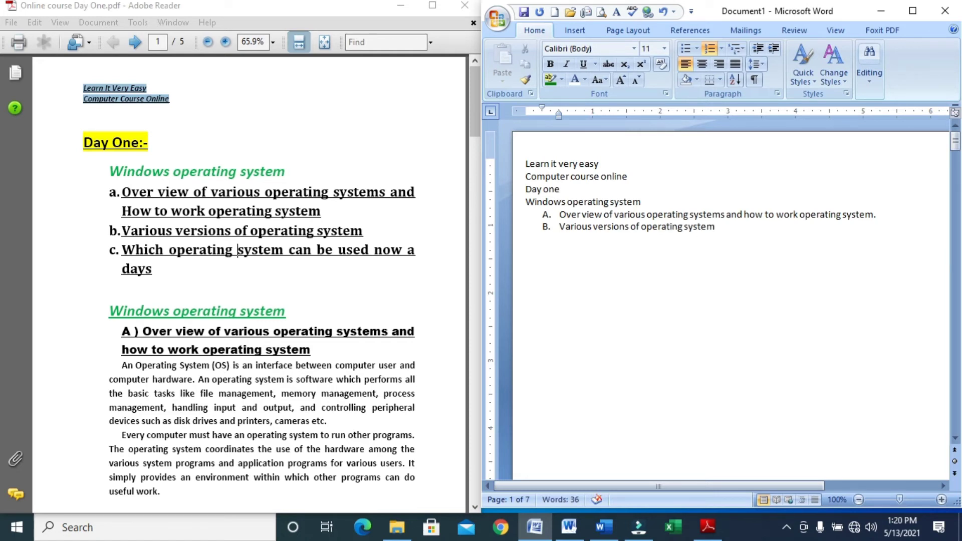
type("Which ")
type("operaing")
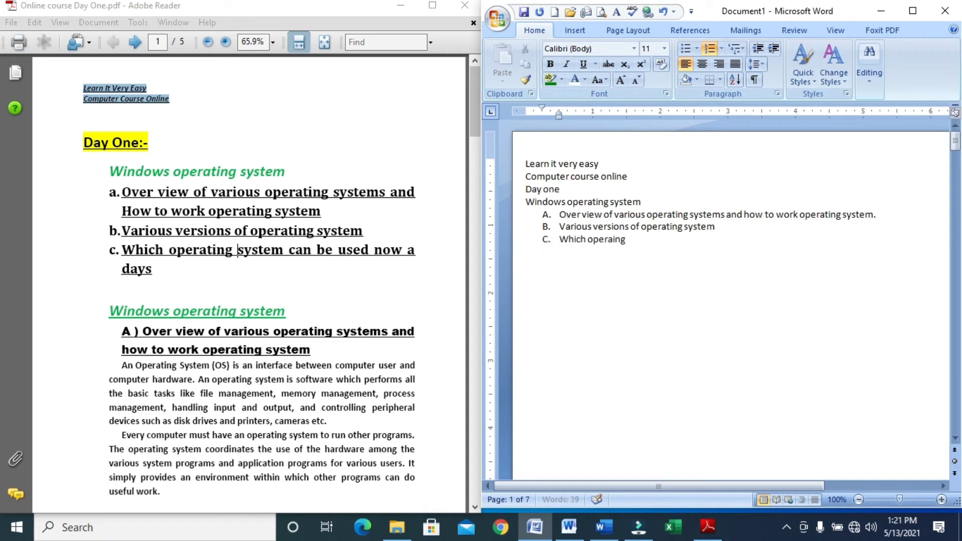
key("BackSpace")
key("BackSpace")
type("t")
type("ing syst")
type("em cab")
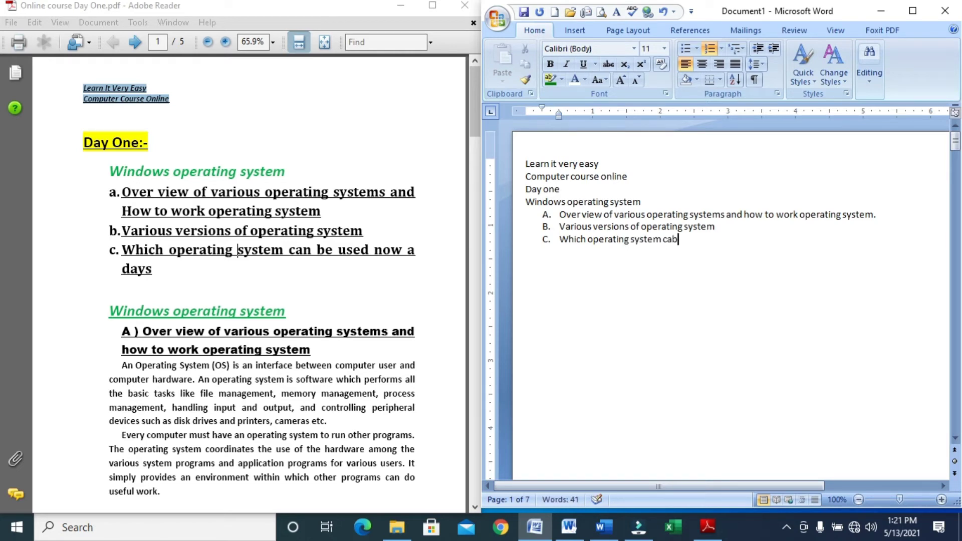
key("BackSpace")
type("n be use")
type("d now a days")
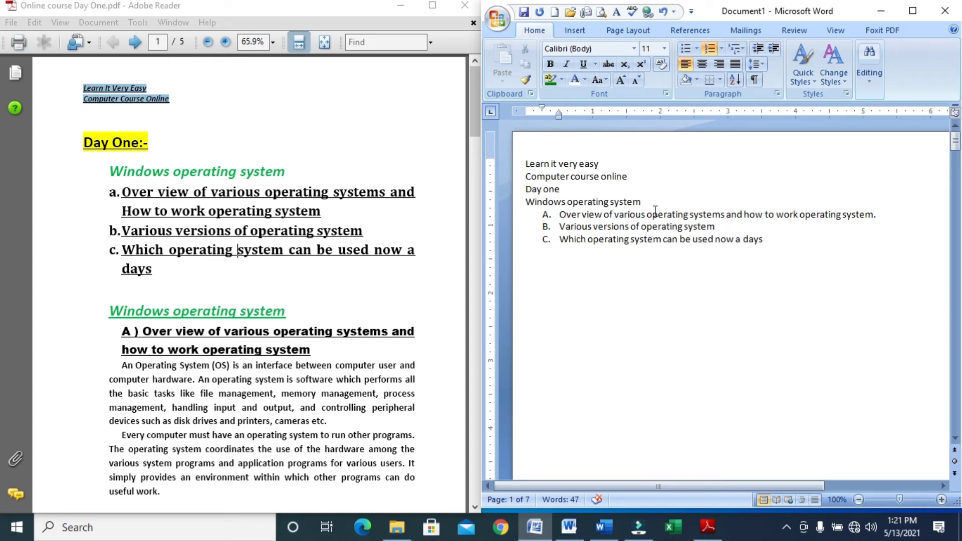
Paste a copy of the 'Windows operating system' line after item C, then type 'A) Over view'
left_click(523, 206)
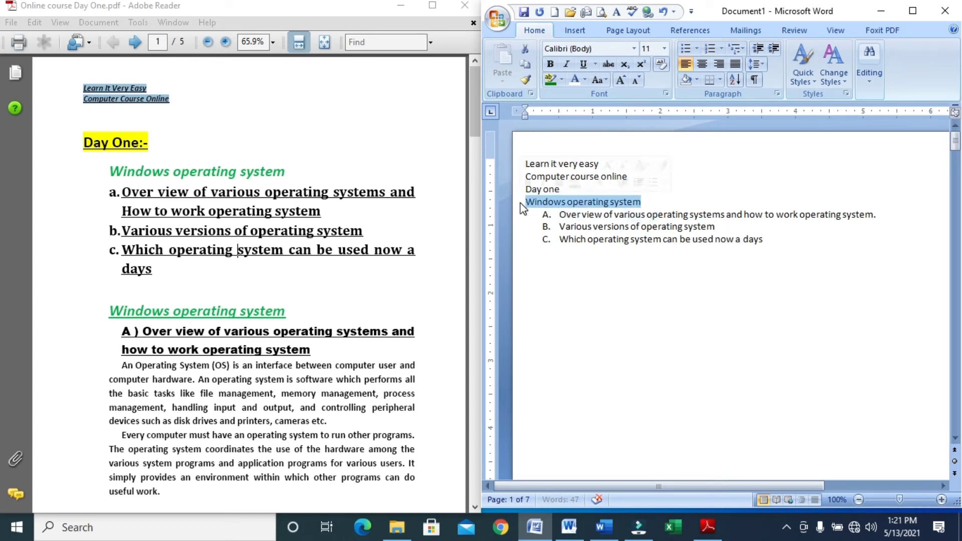
key("ctrl+c")
key("ctrl+v")
left_click(775, 243)
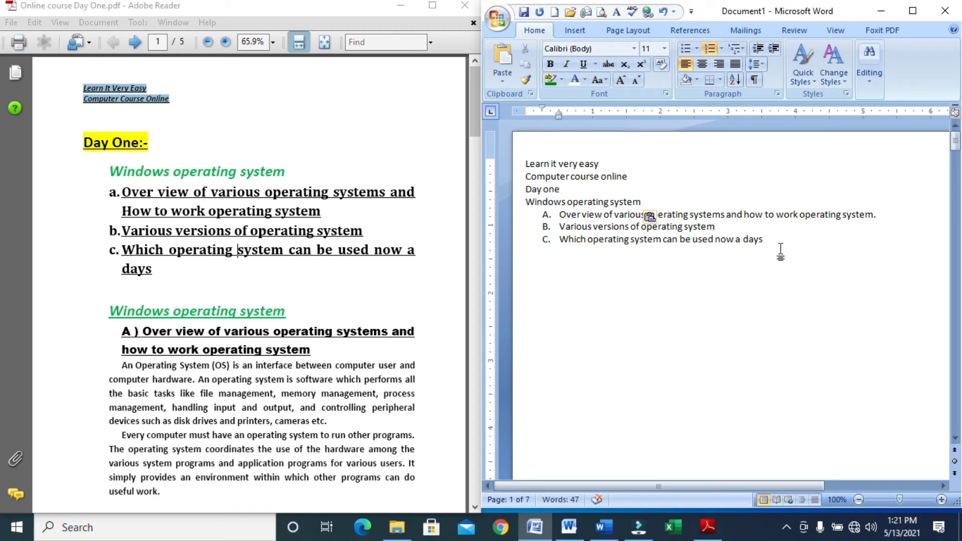
key("Return")
key("Return")
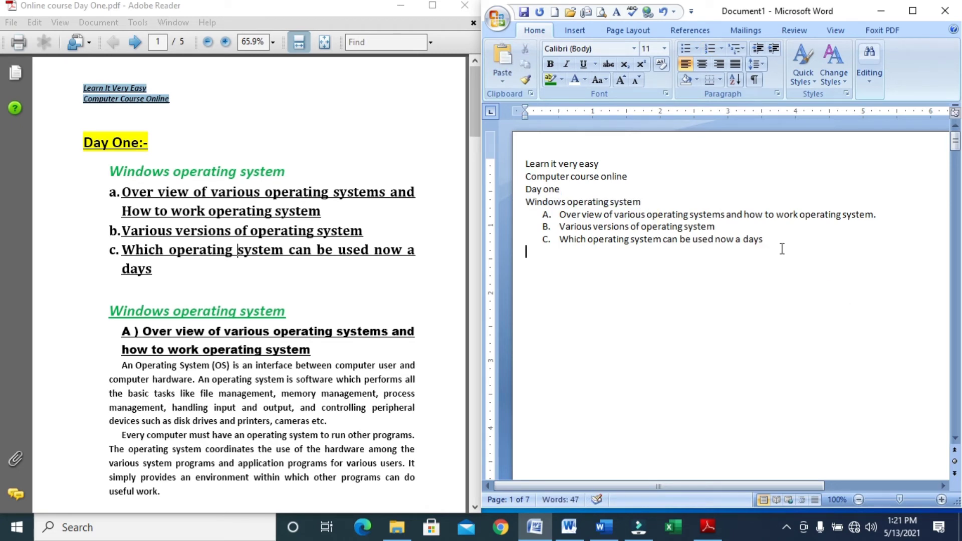
key("ctrl+v")
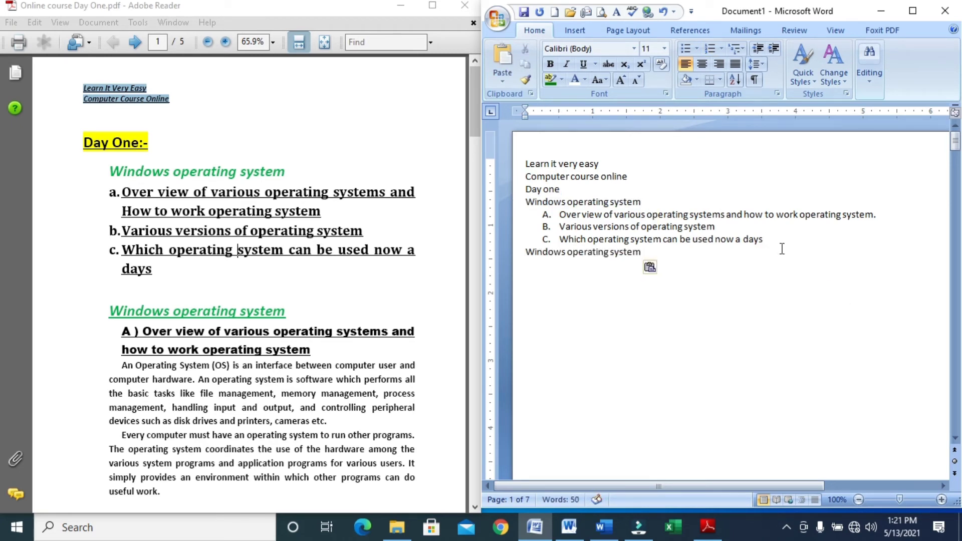
key("Return")
type("A")
type(") ")
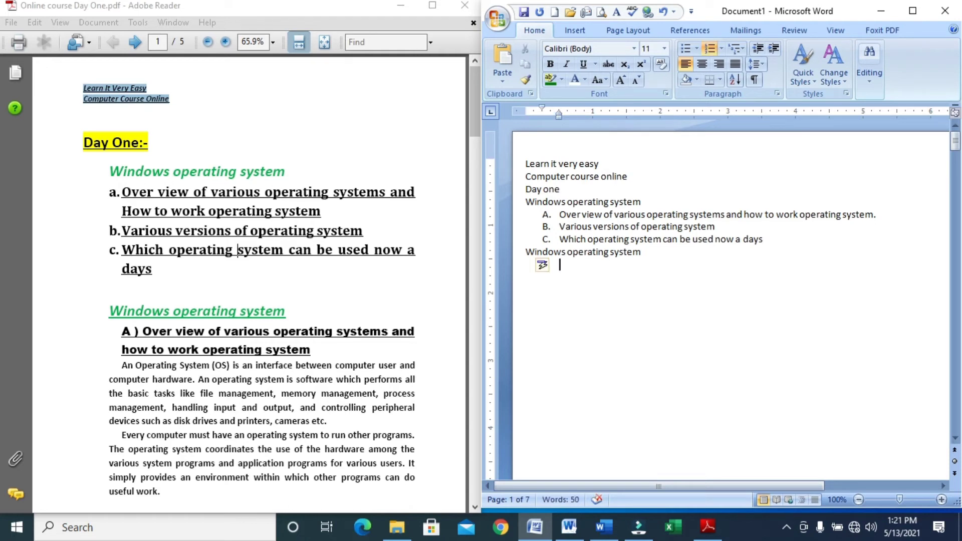
type("Over view")
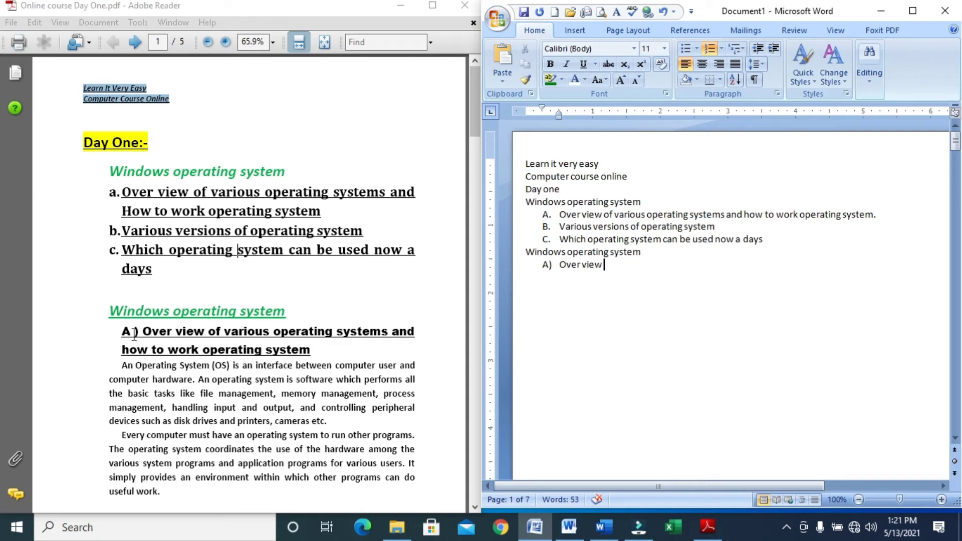
Replace the typed line with the PDF's 'A ) Over view of various operating systems…' heading, breaking before 'work'
left_click_drag(122, 332, 313, 350)
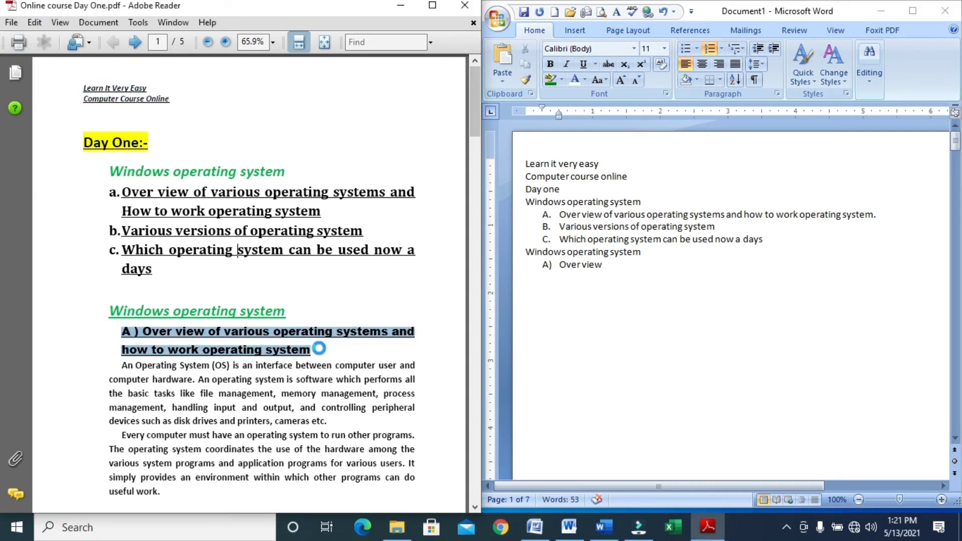
left_click(609, 262)
key("BackSpace")
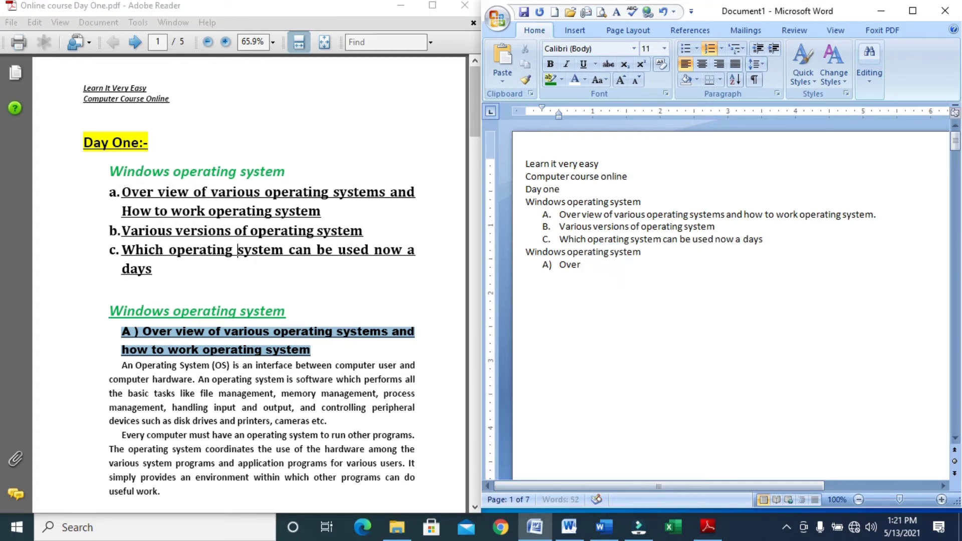
key("BackSpace")
key("BackSpace")
key("BackSpace")
key("BackSpace")
key("BackSpace")
key("BackSpace")
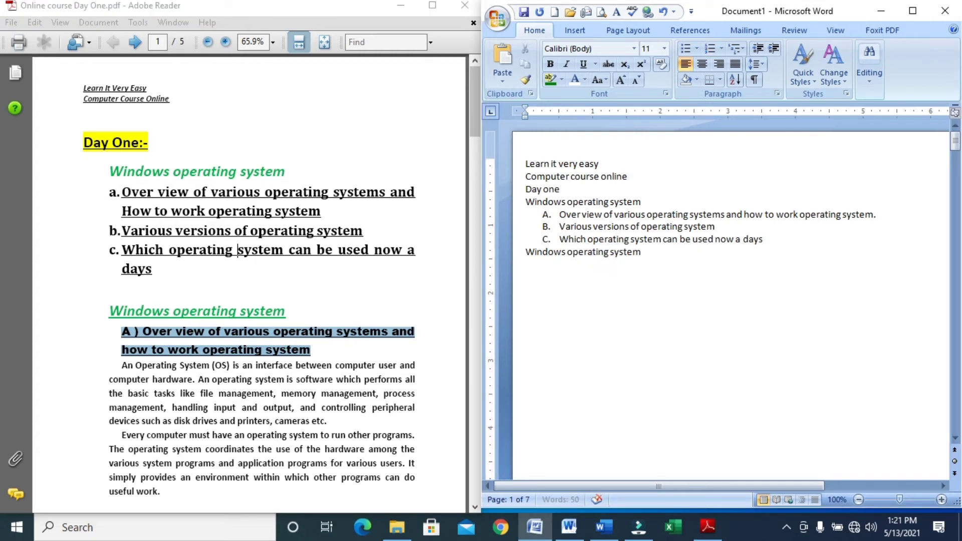
key("Return")
key("ctrl+v")
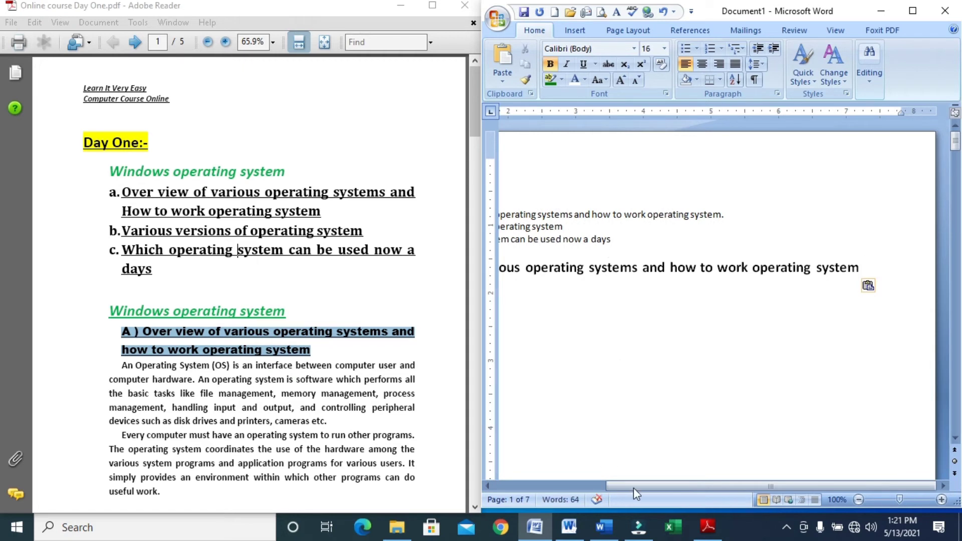
left_click_drag(635, 489, 498, 486)
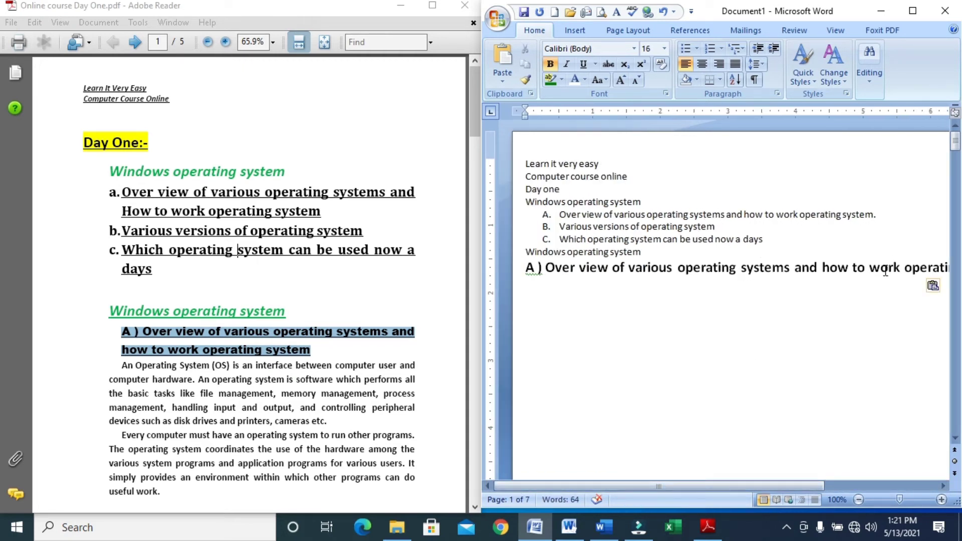
left_click(869, 268)
key("Return")
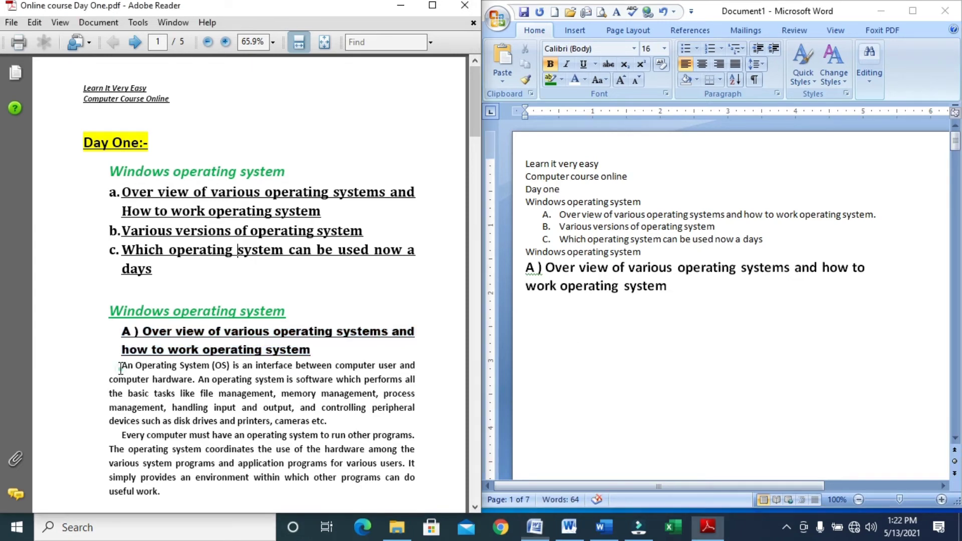
mouse_move(120, 366)
left_mouse_down()
mouse_move(205, 486)
mouse_move(437, 506)
left_mouse_up()
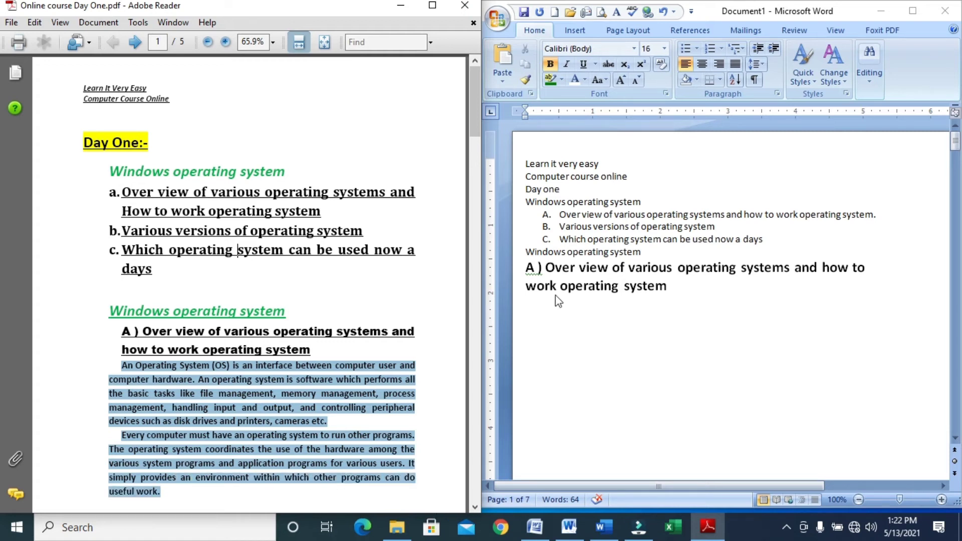
Paste the two Operating System paragraphs below the heading and remove their bold
left_click(562, 350)
left_click(687, 296)
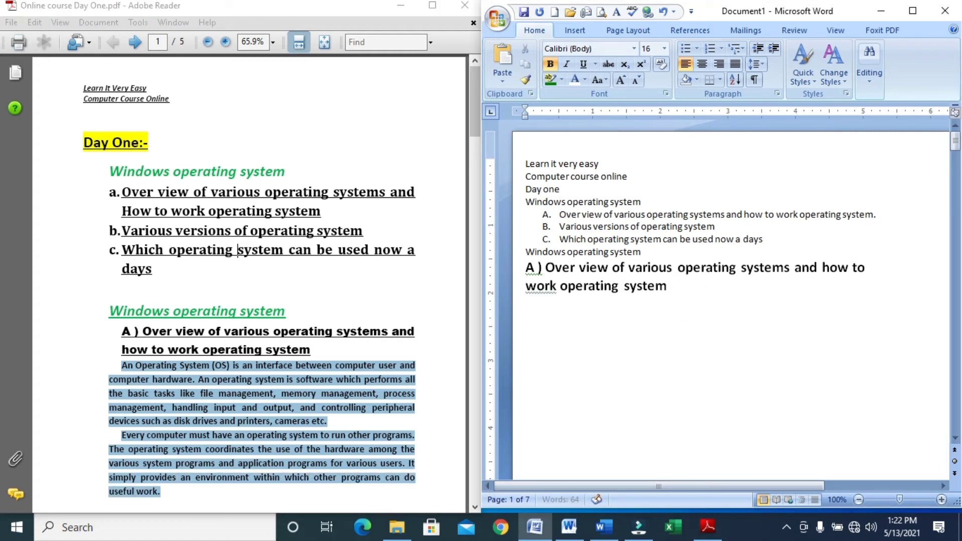
key("ctrl+v")
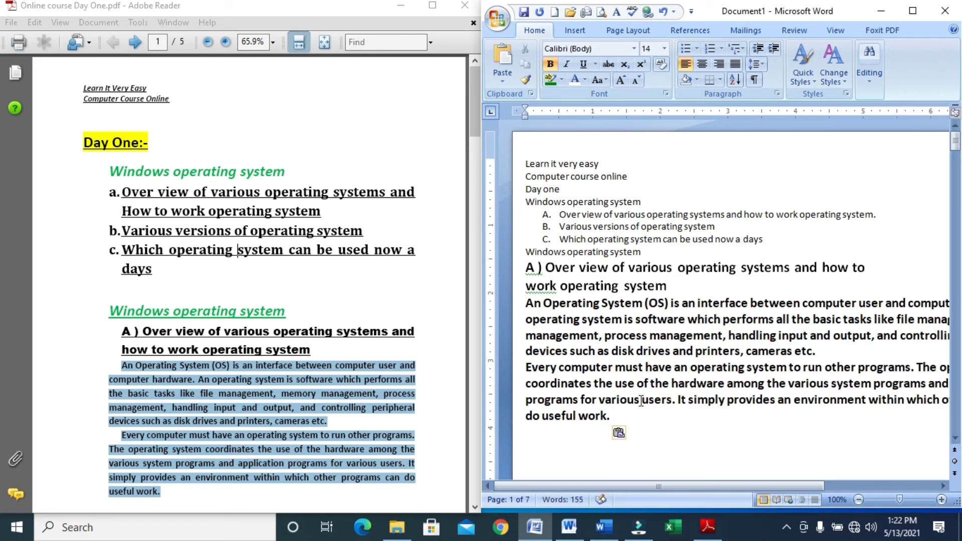
left_click_drag(613, 416, 530, 306)
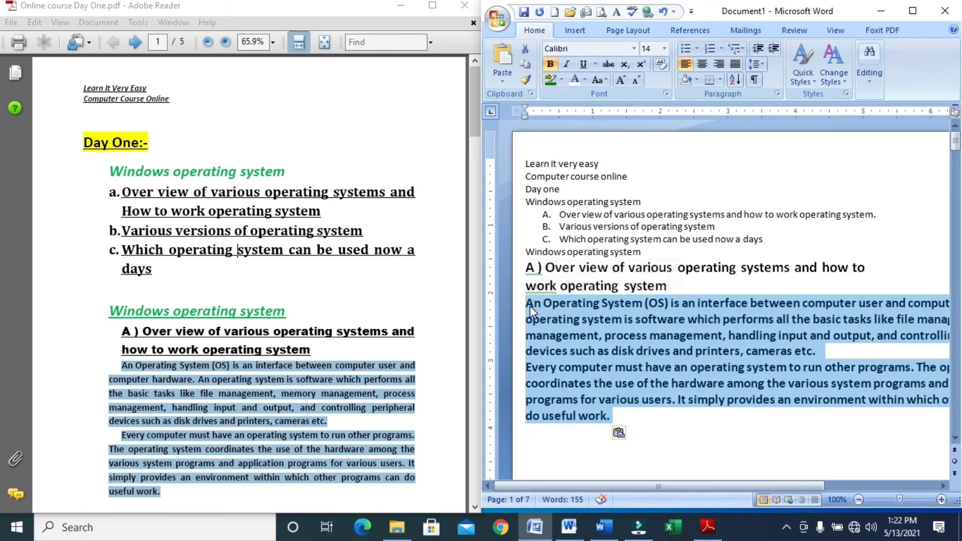
key("ctrl+b")
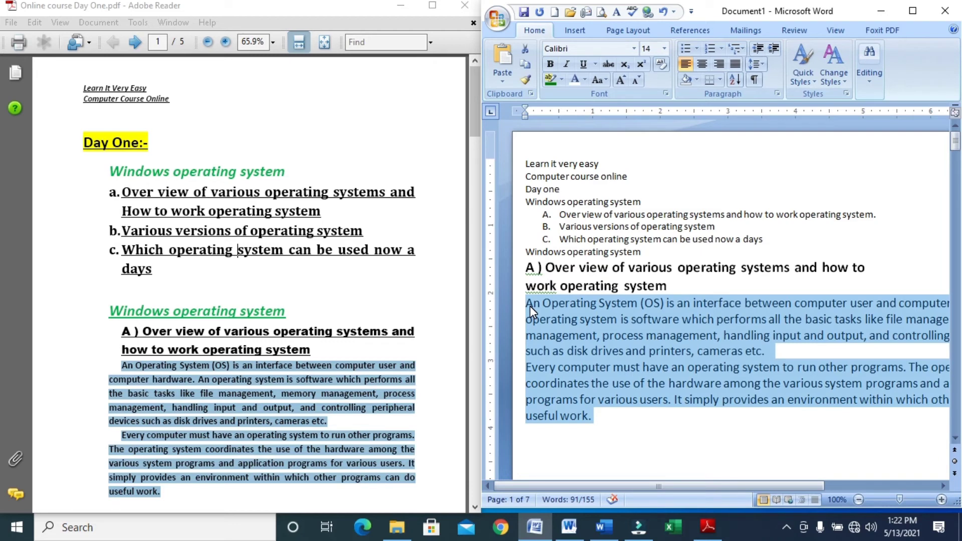
Unbold the A ) Over view heading and select the whole document
left_click_drag(682, 286, 523, 277)
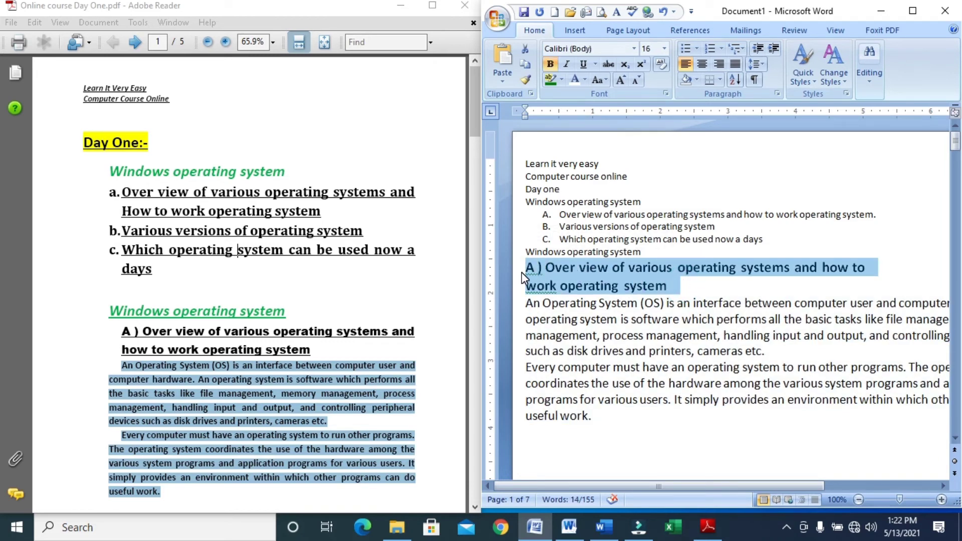
key("ctrl+b")
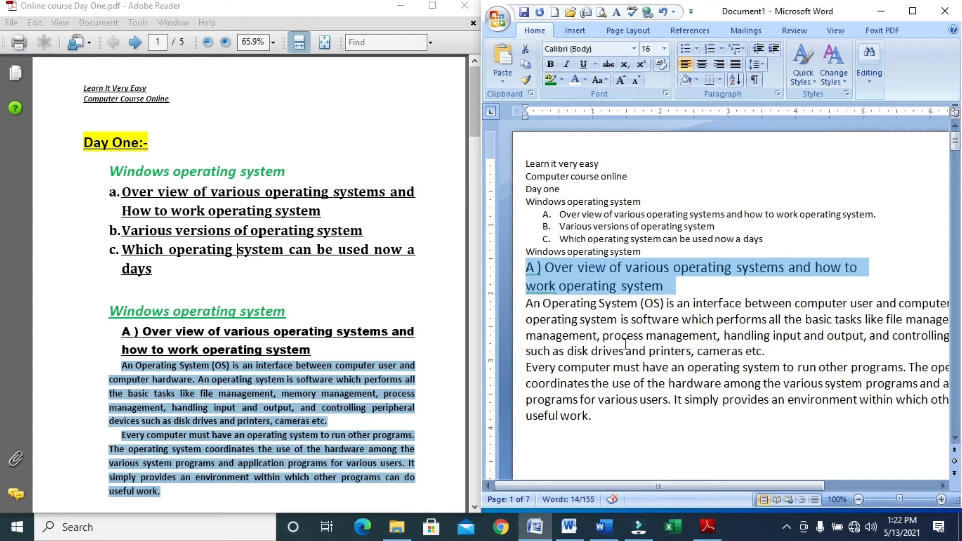
left_click(625, 345)
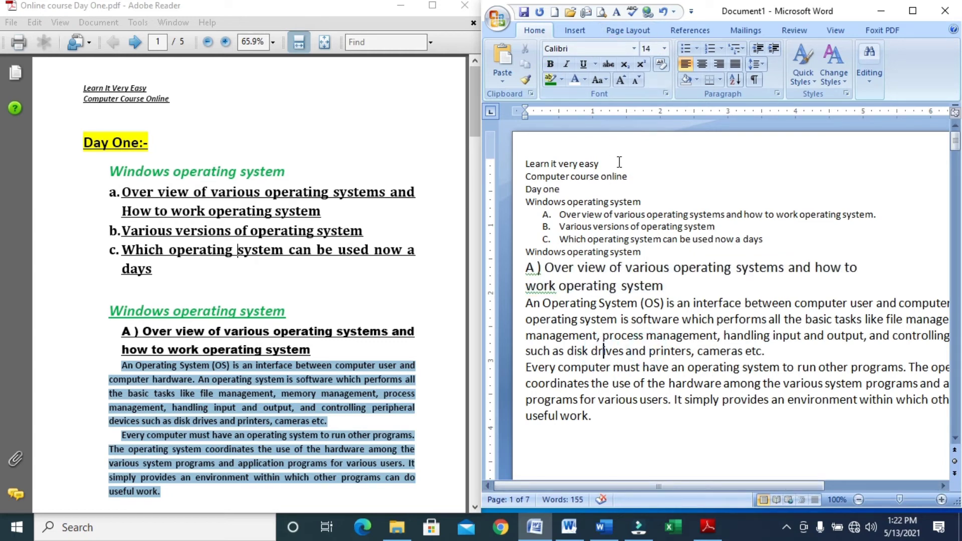
left_click(619, 203)
key("ctrl+a")
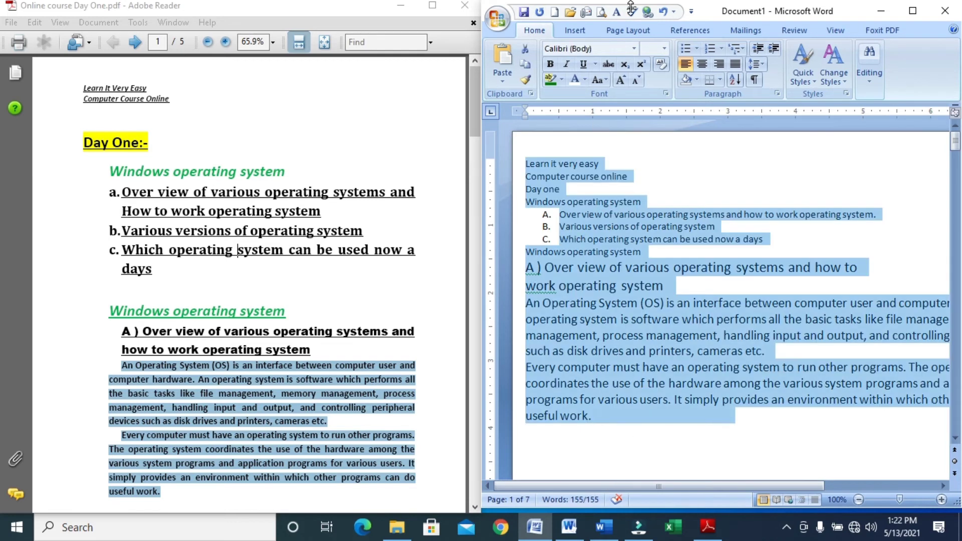
Set all the document text to 11 pt and clear the PDF's highlight
left_click(651, 48)
type("11")
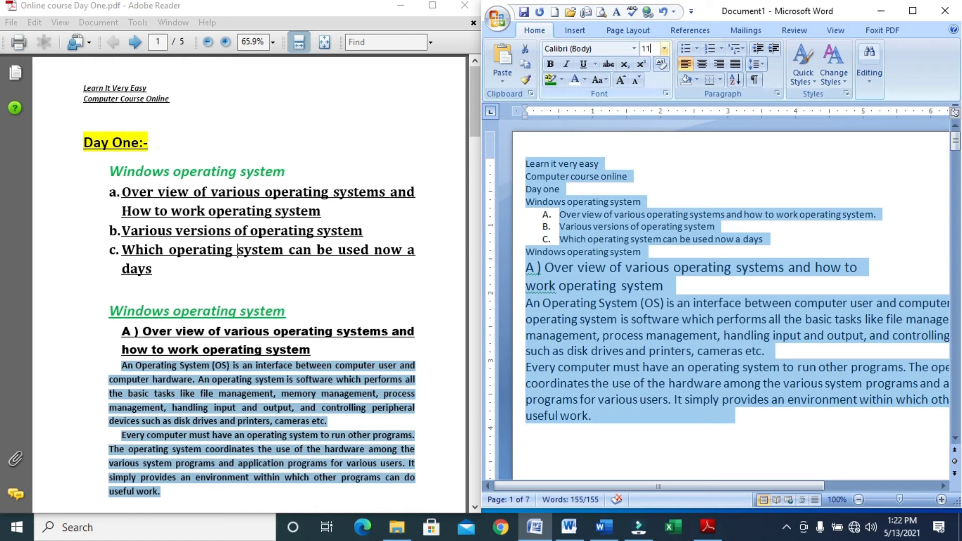
key("Return")
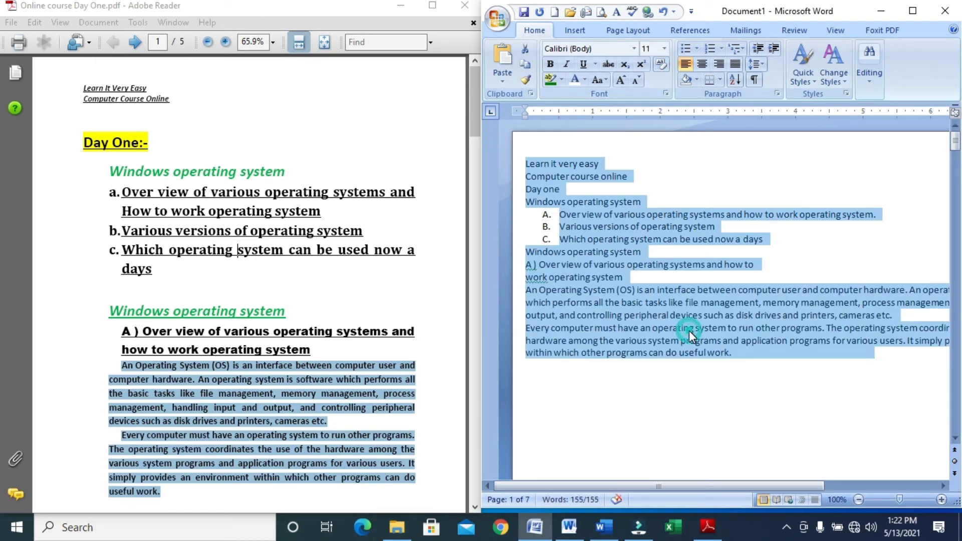
left_click(689, 331)
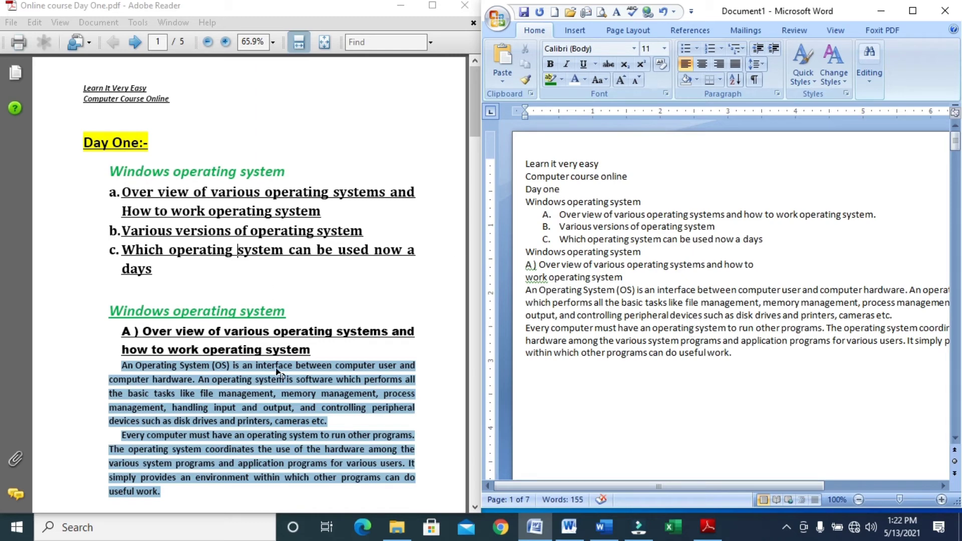
left_click(266, 305)
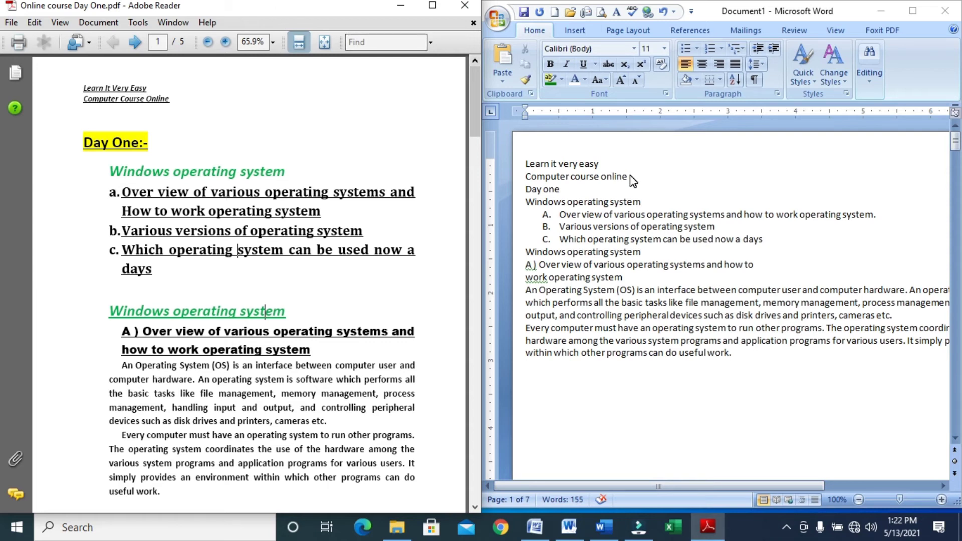
key("alt+Tab")
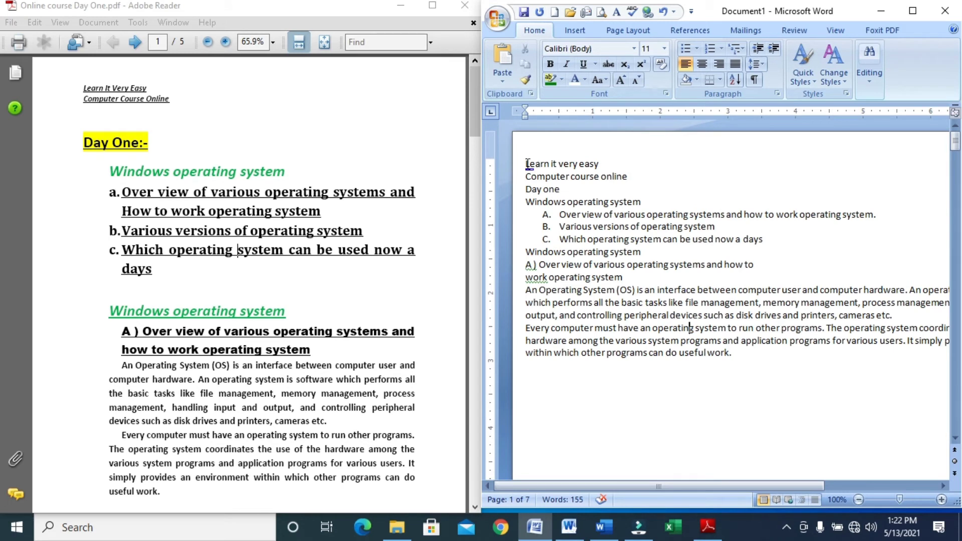
Make the two title lines bold, italic and underlined
left_click_drag(526, 164, 633, 179)
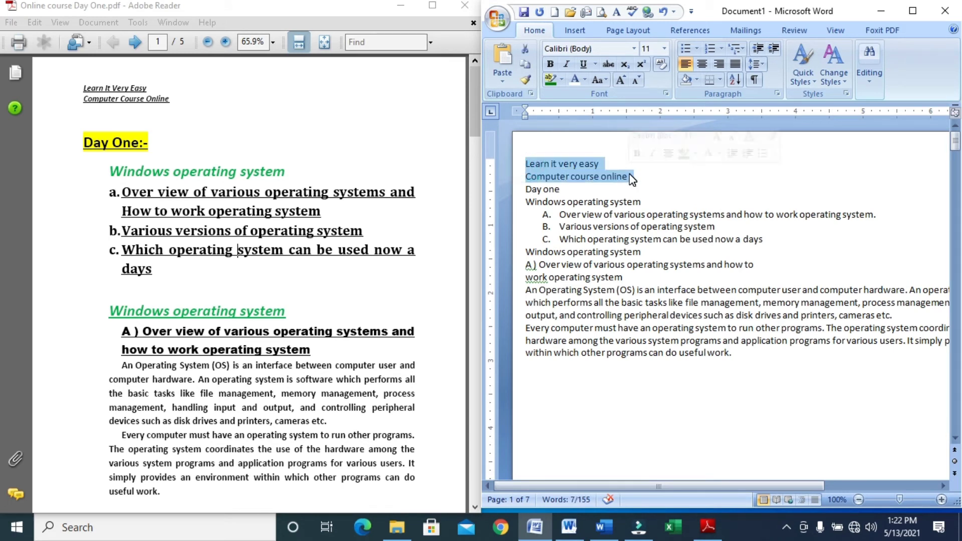
key("ctrl+u")
key("ctrl+i")
key("ctrl+b")
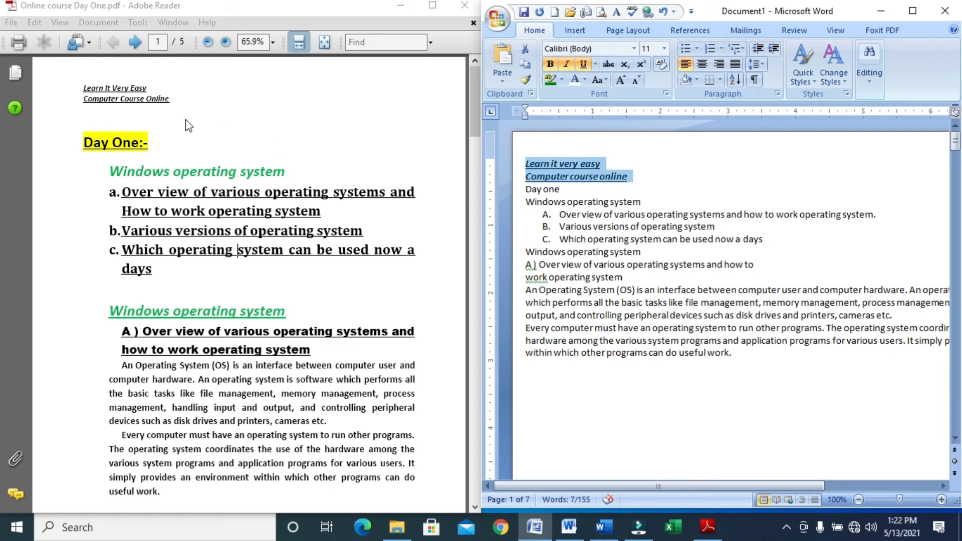
Insert two blank lines above 'Day one' and one blank line below it
left_click(656, 183)
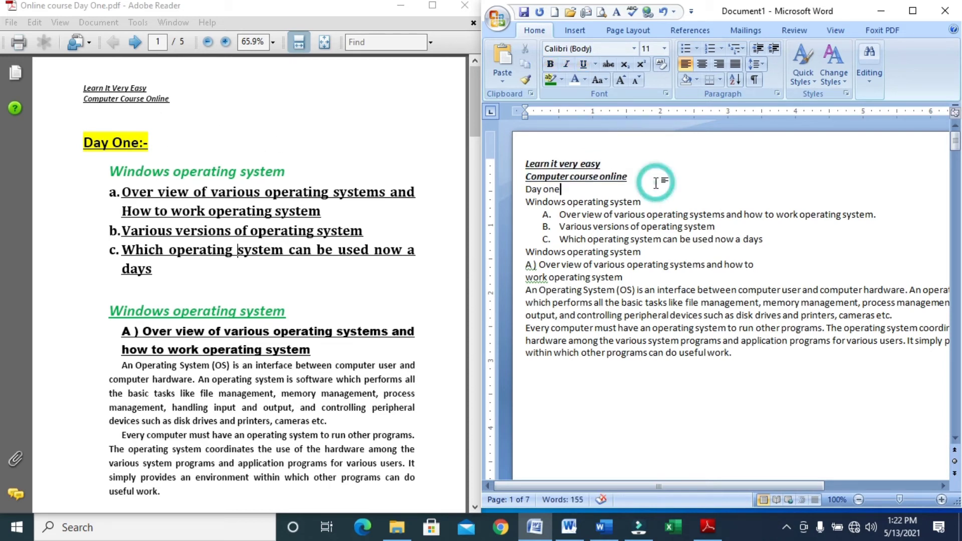
triple_click(657, 183)
left_click(676, 191)
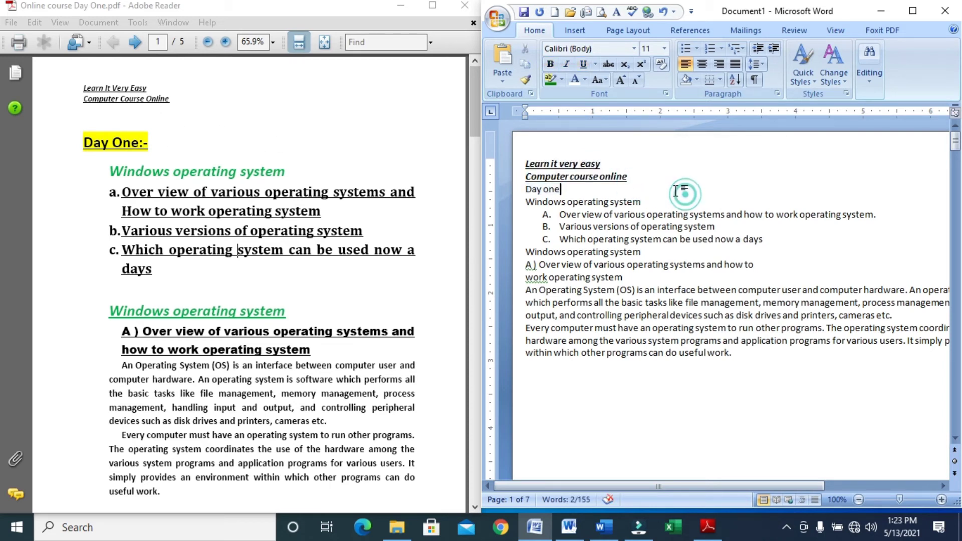
left_click(651, 177)
key("Return")
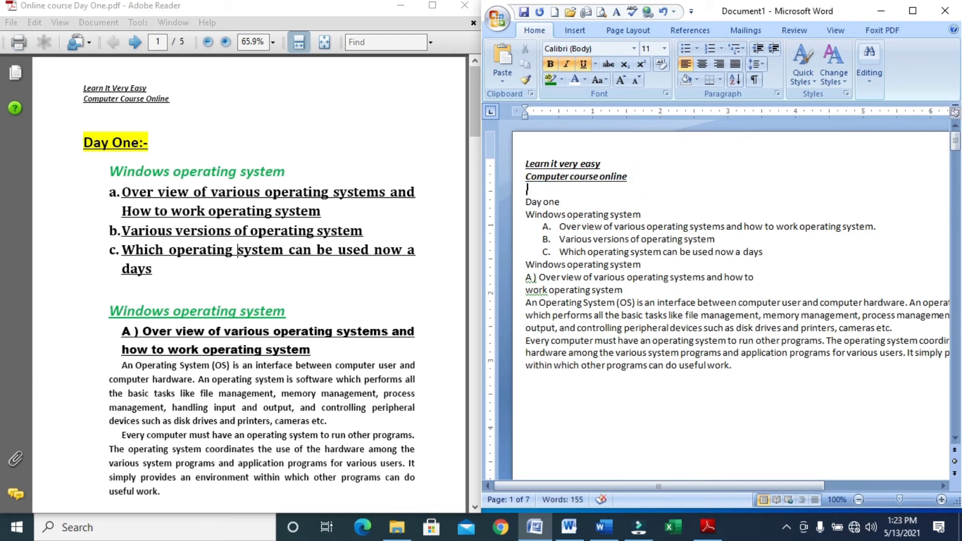
key("Return")
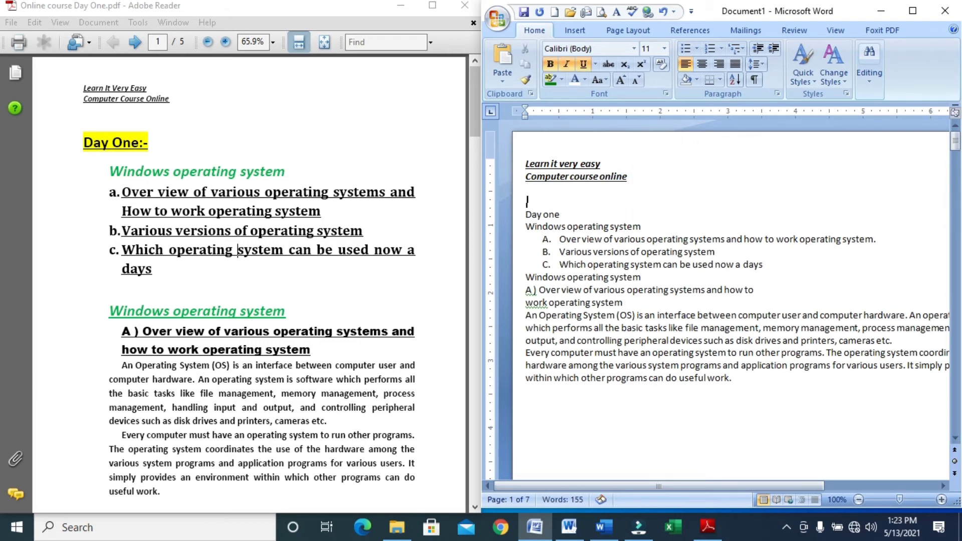
left_click(584, 216)
key("Return")
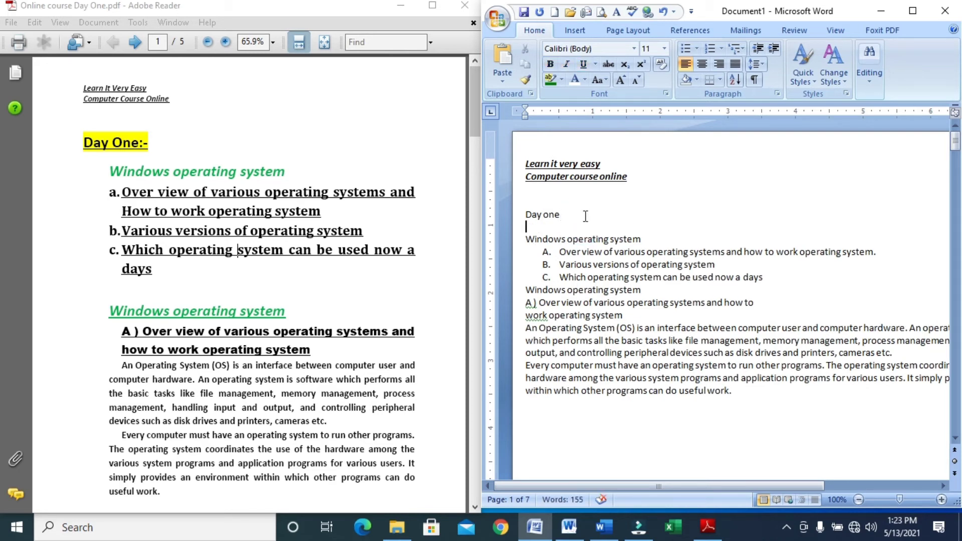
Set 'Day one' to 16 pt bold underlined and append ':-'
left_click_drag(575, 215, 525, 214)
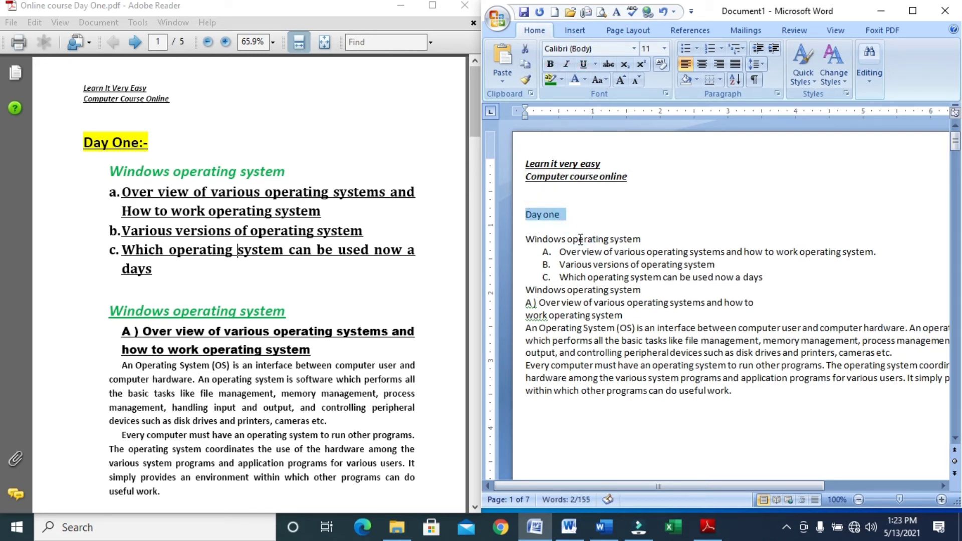
left_click(648, 49)
left_click(665, 49)
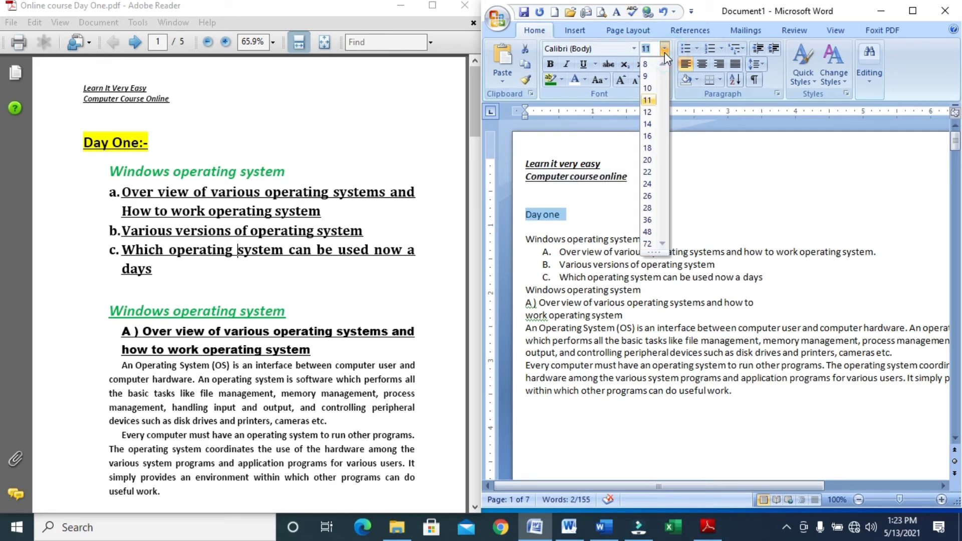
left_click(653, 139)
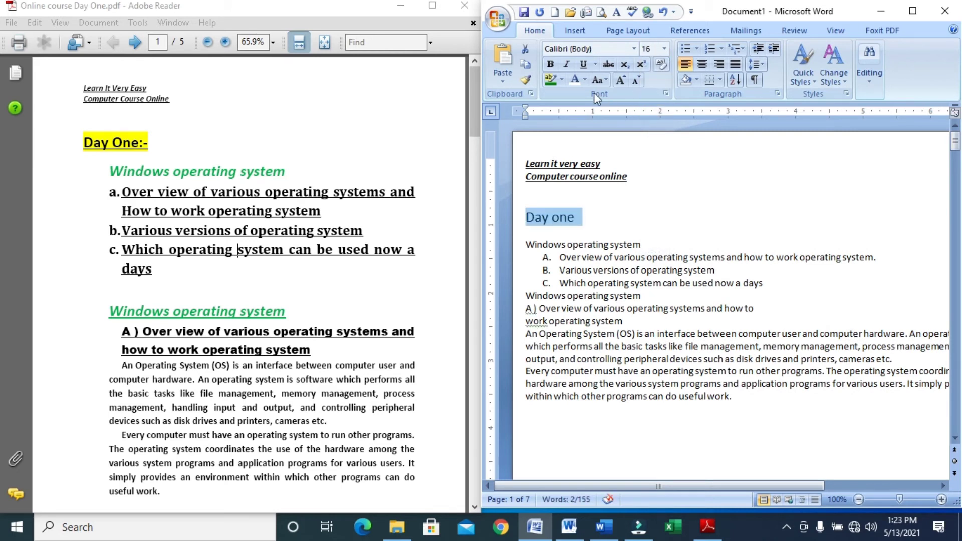
left_click(552, 64)
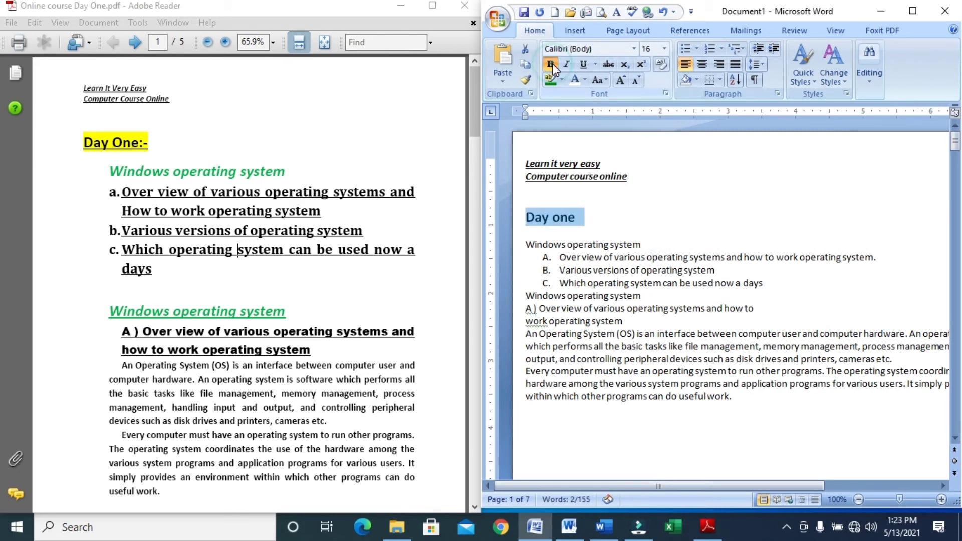
left_click(583, 66)
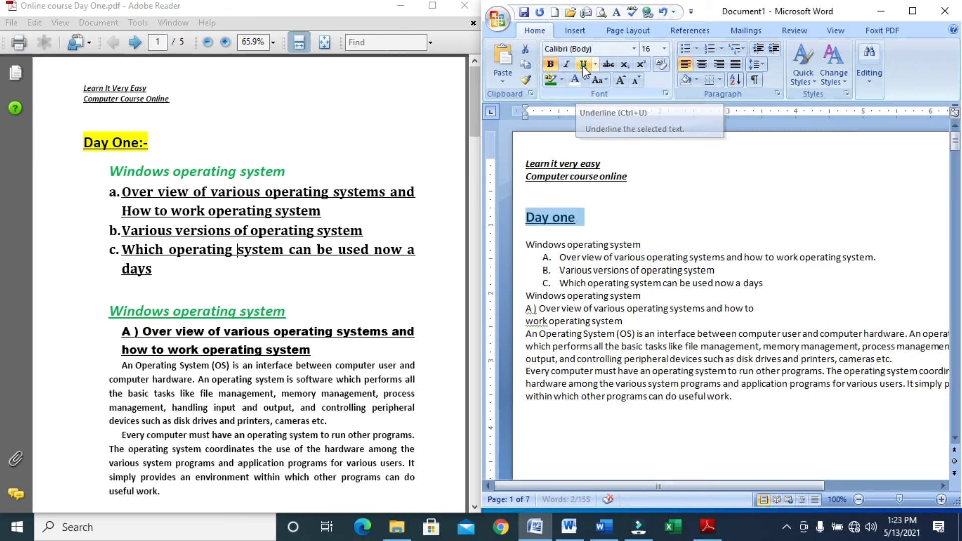
left_click(584, 221)
type(":-")
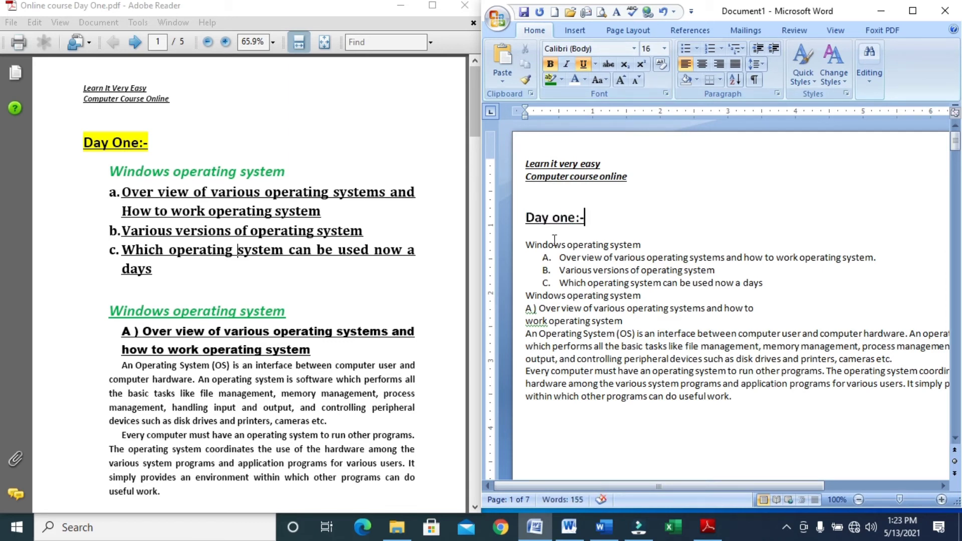
triple_click(589, 224)
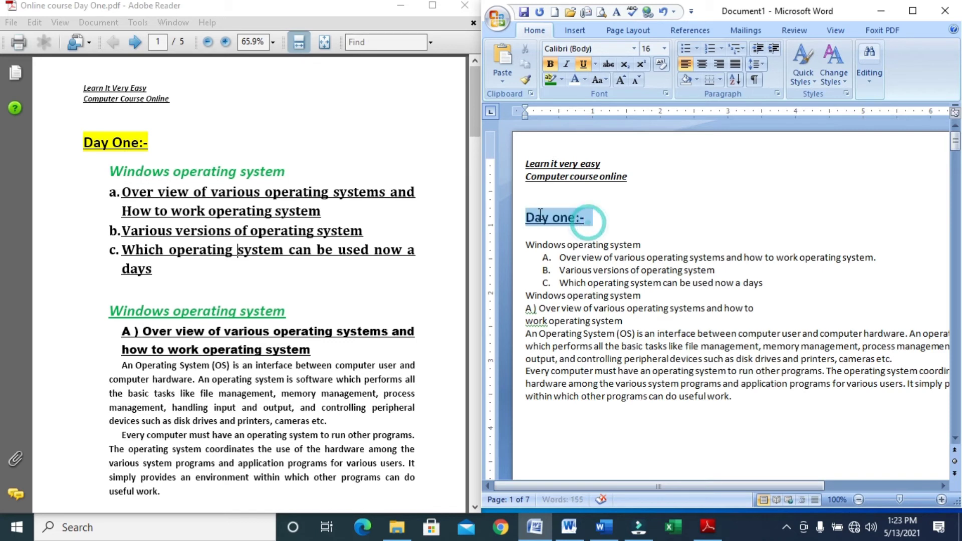
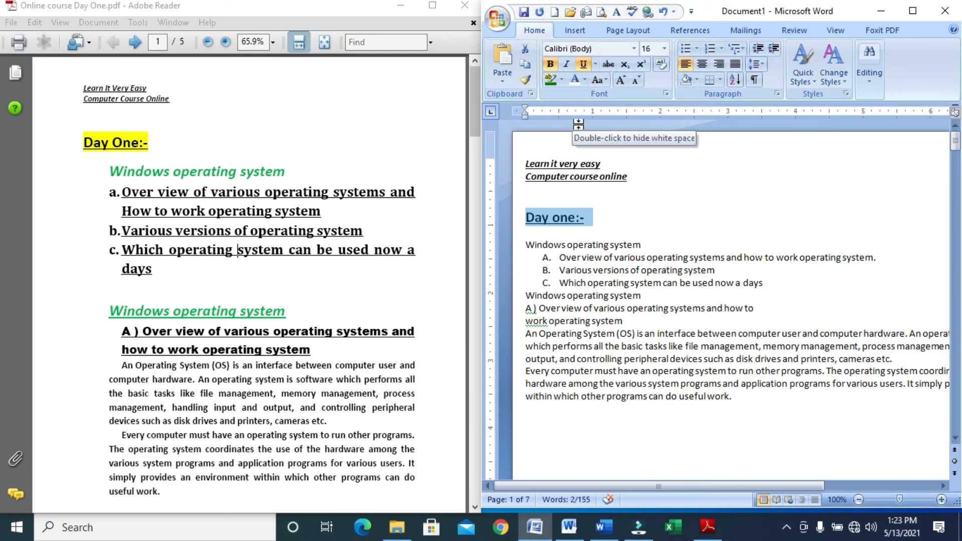
Highlight the 'Day one:-' title in yellow
left_click(578, 33)
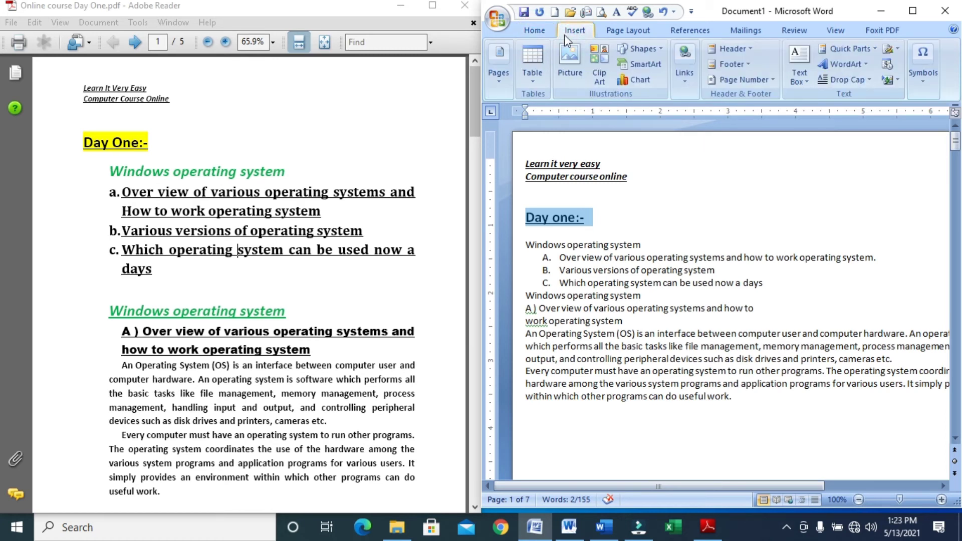
left_click(542, 33)
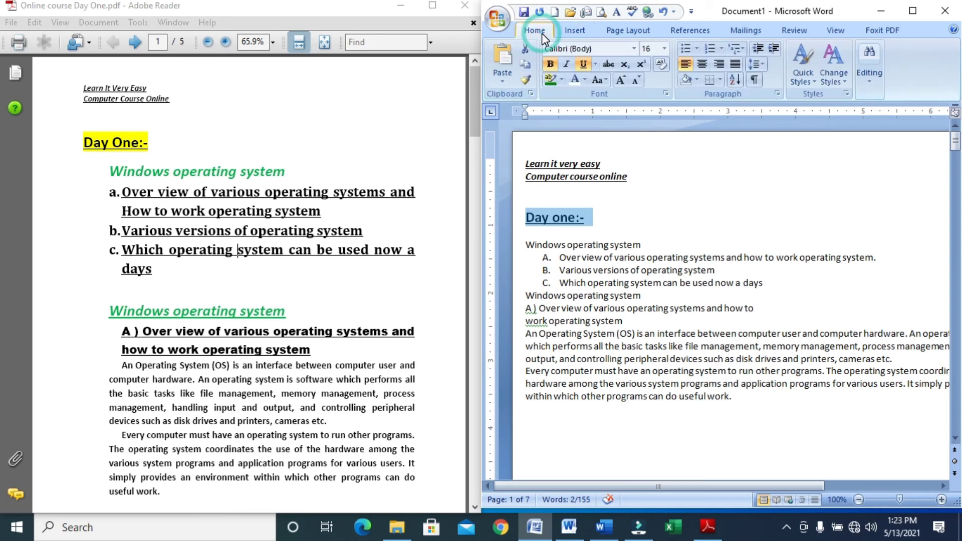
left_click(562, 80)
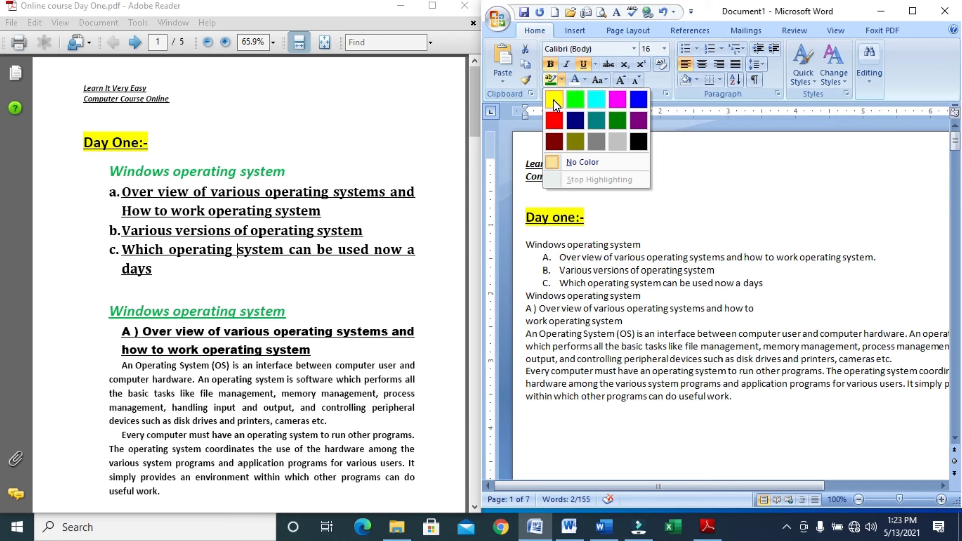
left_click(553, 99)
key("Left")
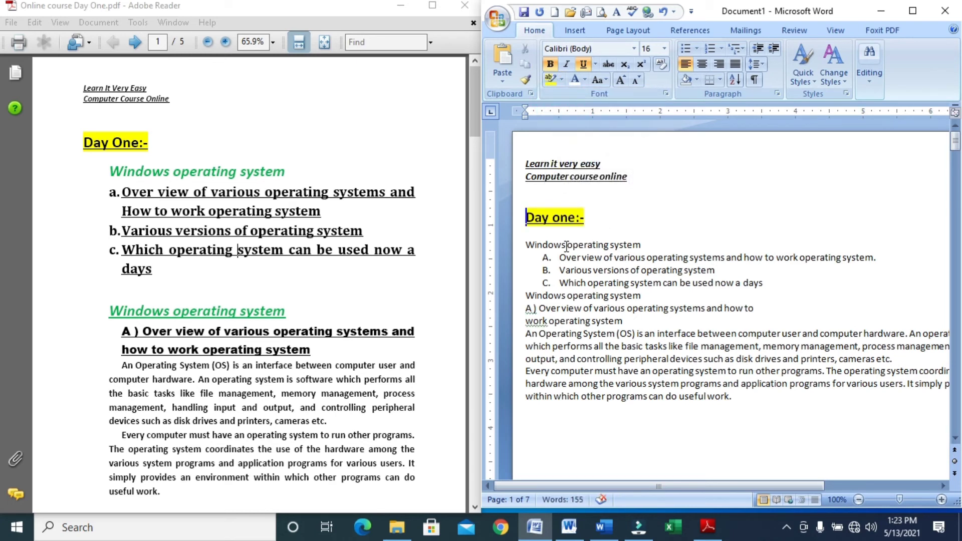
Make the 'Windows operating system' heading 16 pt, bold, italic and green
left_click(526, 245)
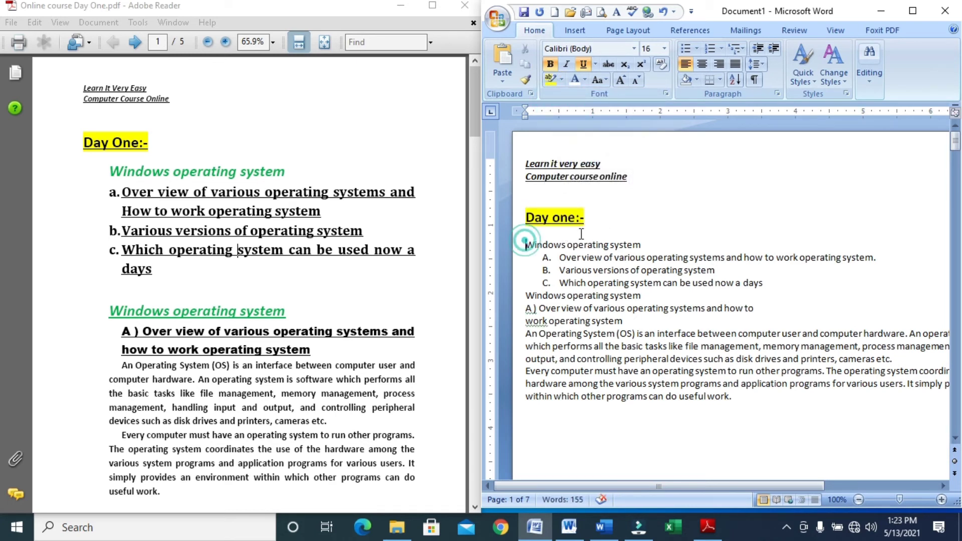
triple_click(649, 246)
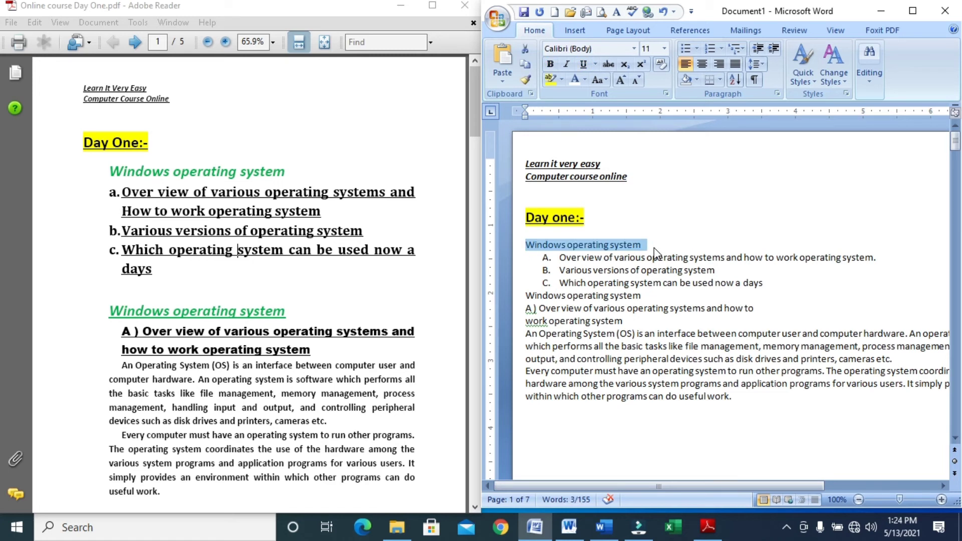
key("ctrl+shift+period")
key("ctrl+shift+period")
key("ctrl+shift+period")
key("ctrl+b")
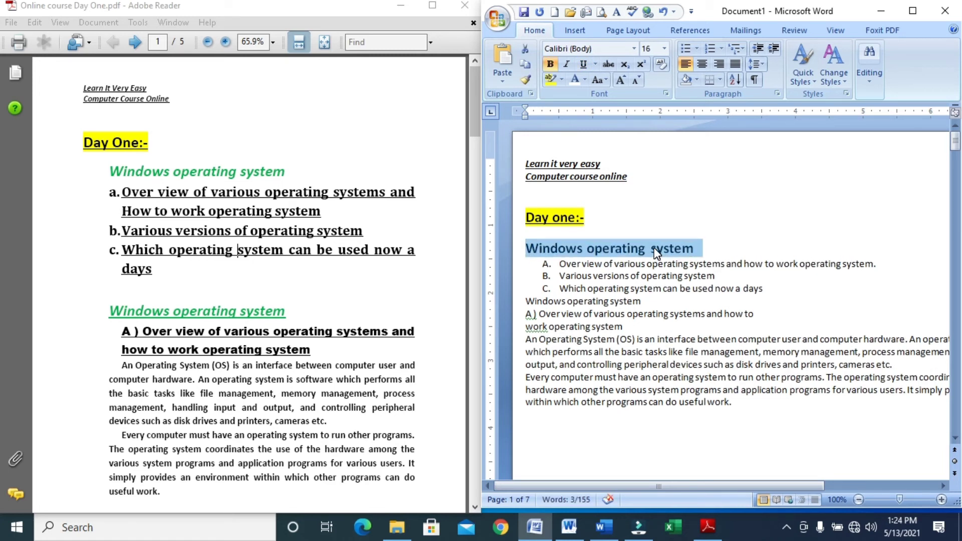
key("ctrl+i")
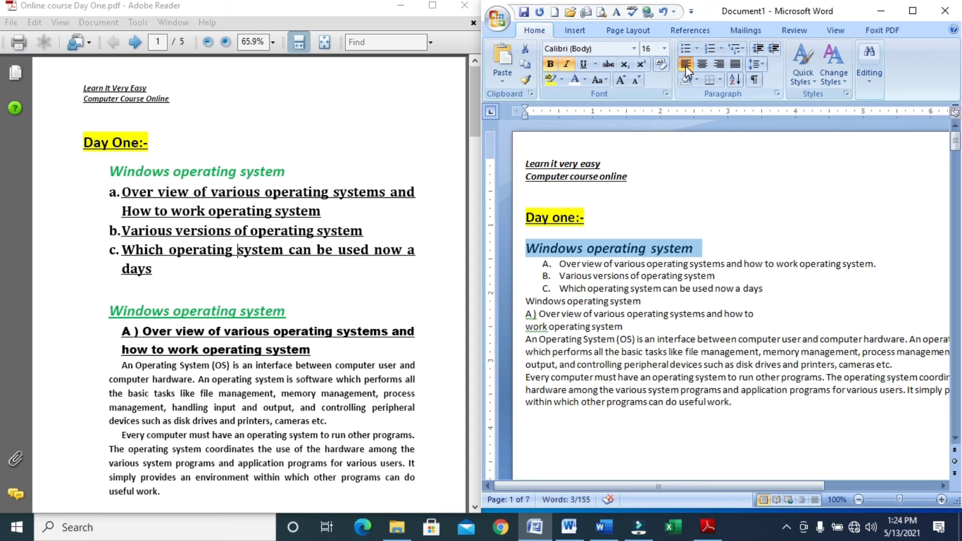
left_click(585, 81)
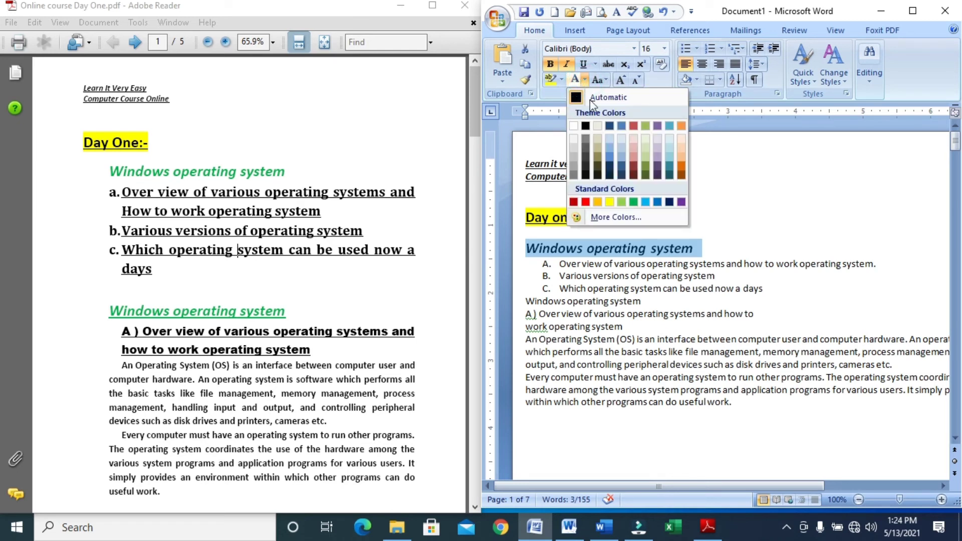
left_click(633, 202)
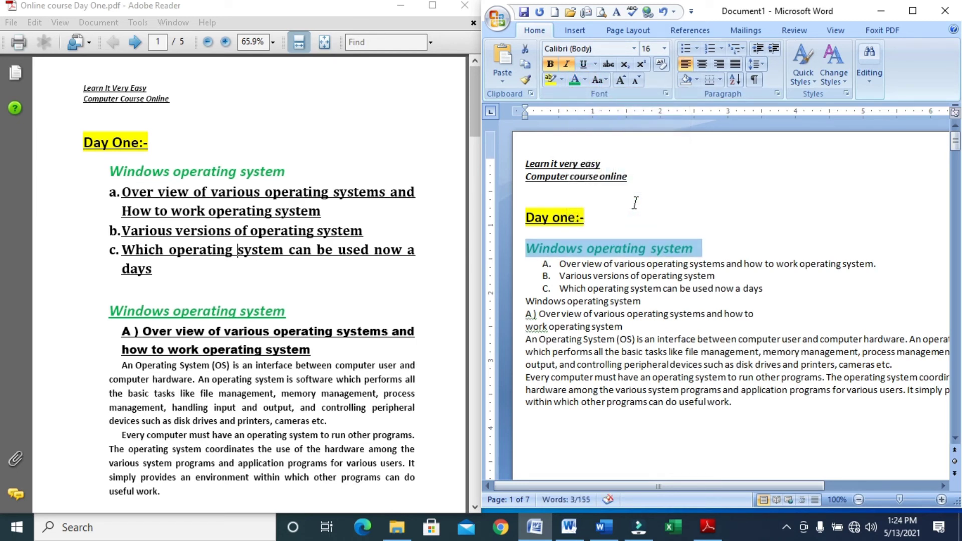
left_click(724, 254)
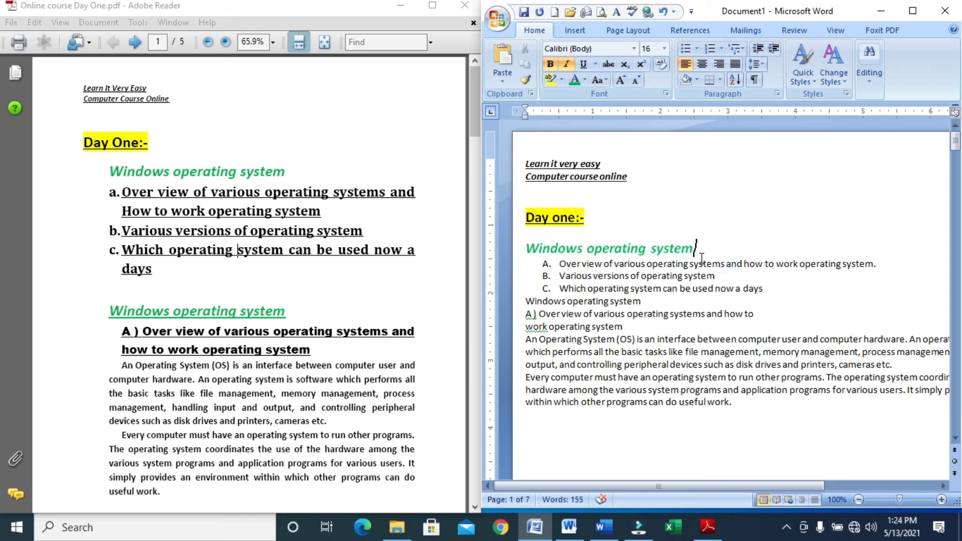
Give the green 'Windows operating system' heading larger line spacing so the A–C list drops lower
left_click(697, 249)
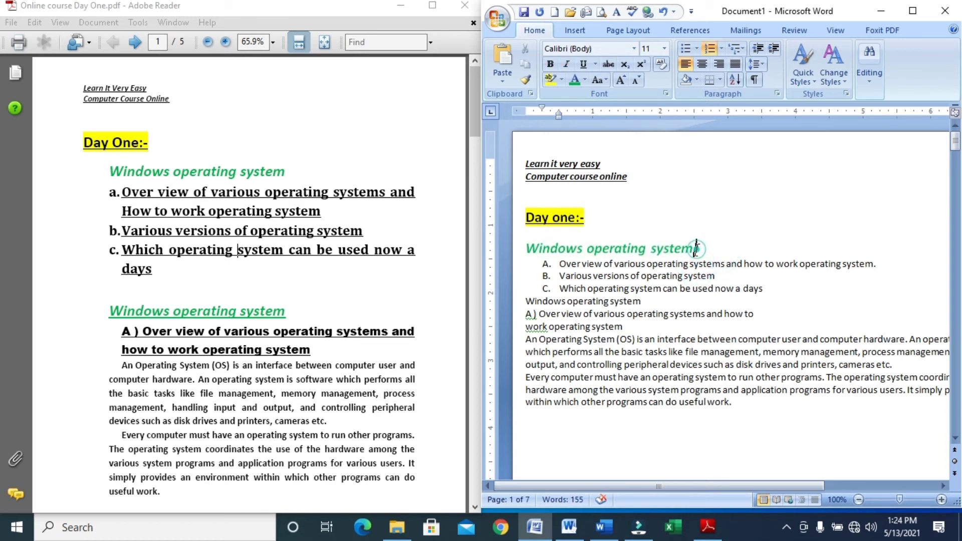
left_click(762, 69)
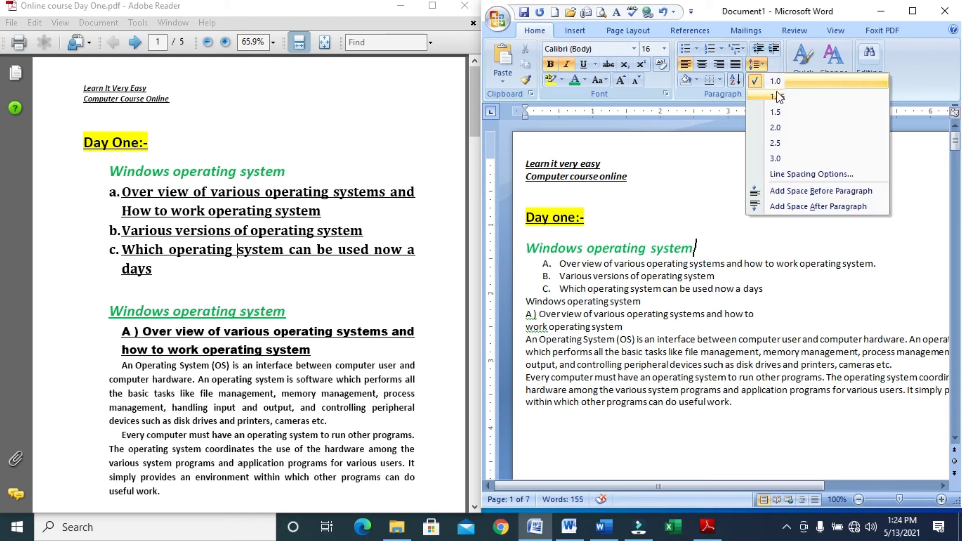
left_click(777, 98)
left_click(762, 64)
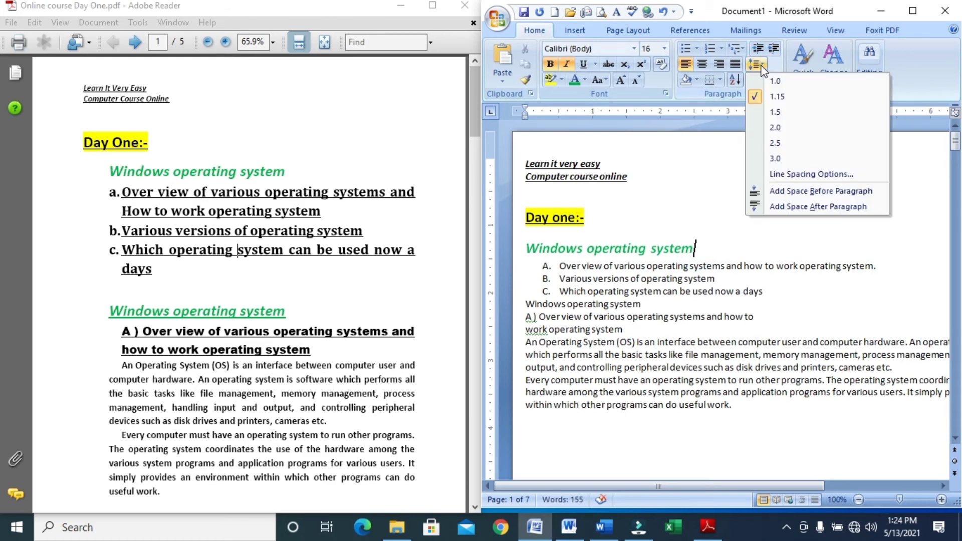
left_click(776, 116)
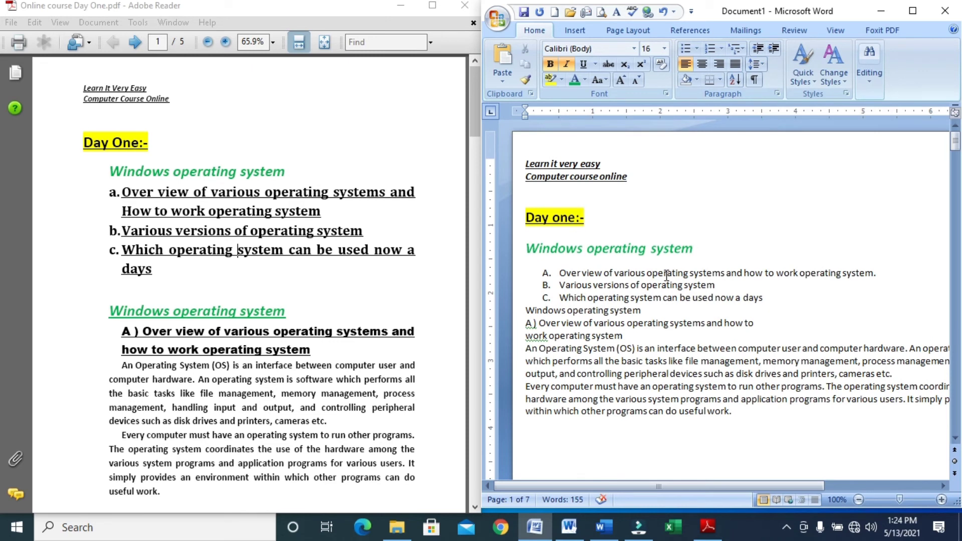
left_click(741, 298)
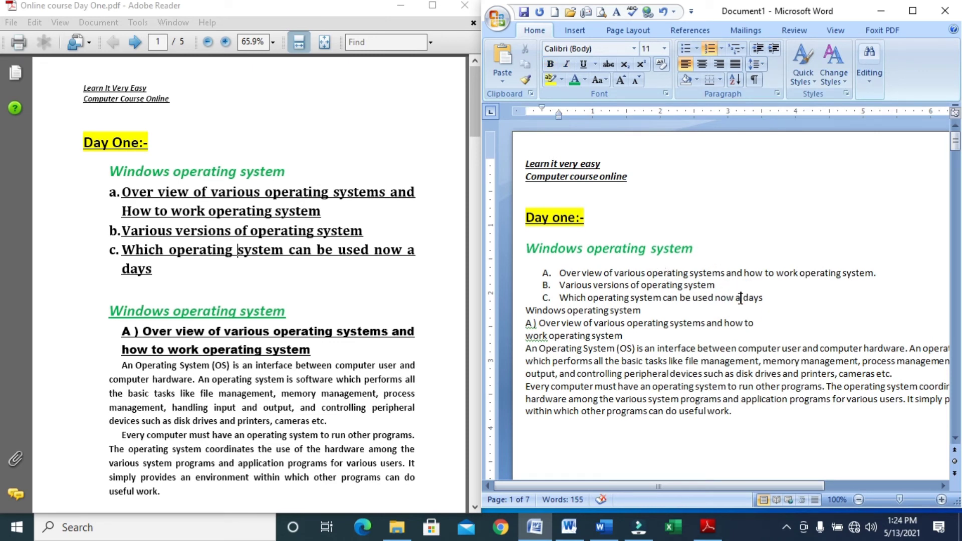
left_click(584, 193)
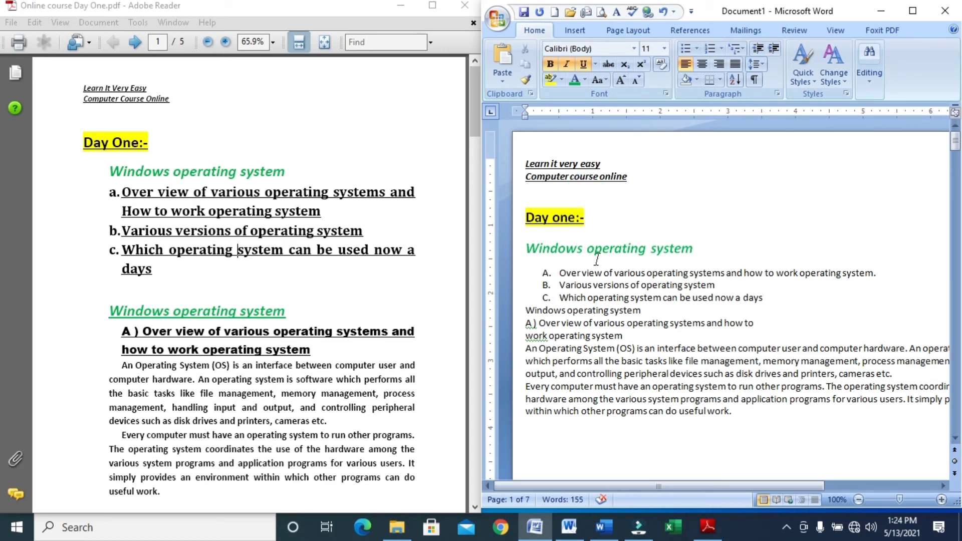
left_click(764, 64)
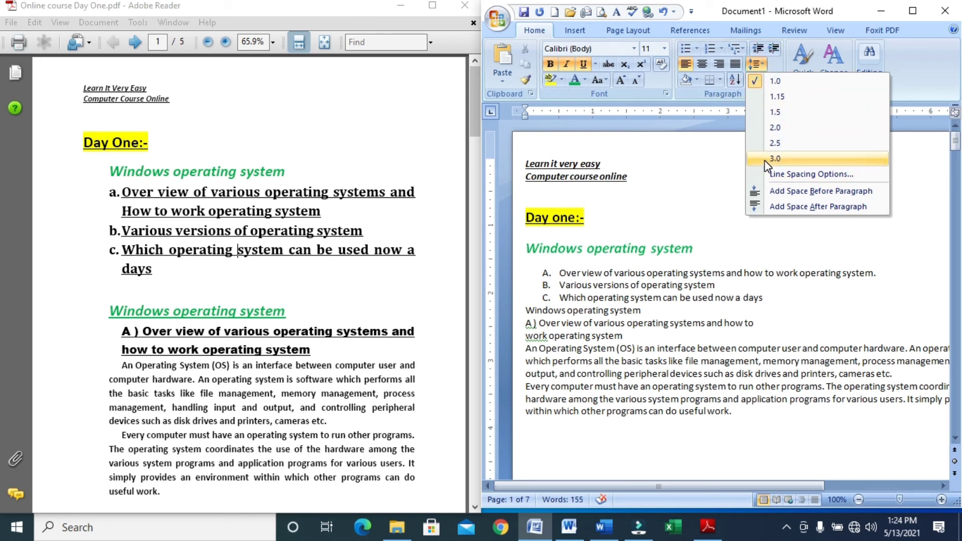
left_click(710, 262)
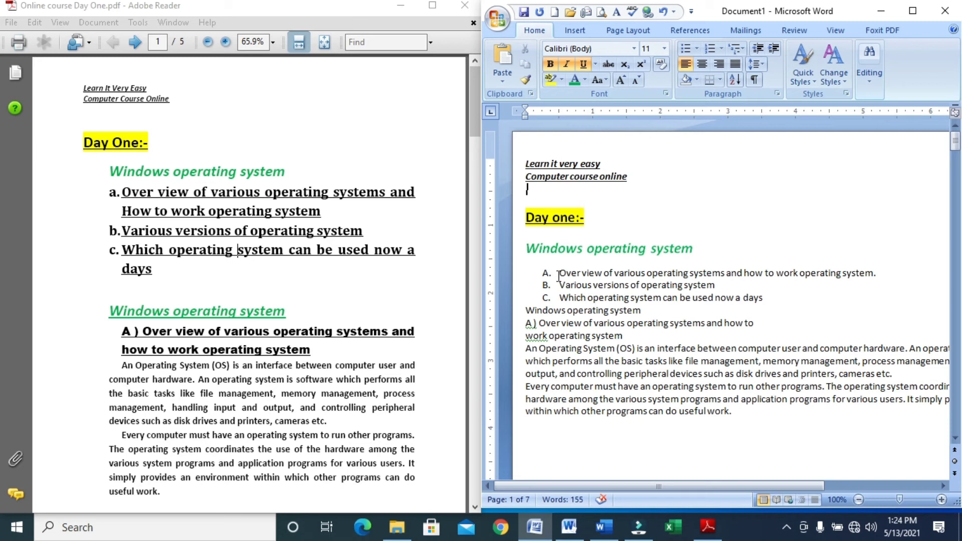
Make list items A–C bold, underlined and 14 pt
mouse_move(560, 272)
left_mouse_down()
mouse_move(660, 301)
mouse_move(762, 299)
left_mouse_up()
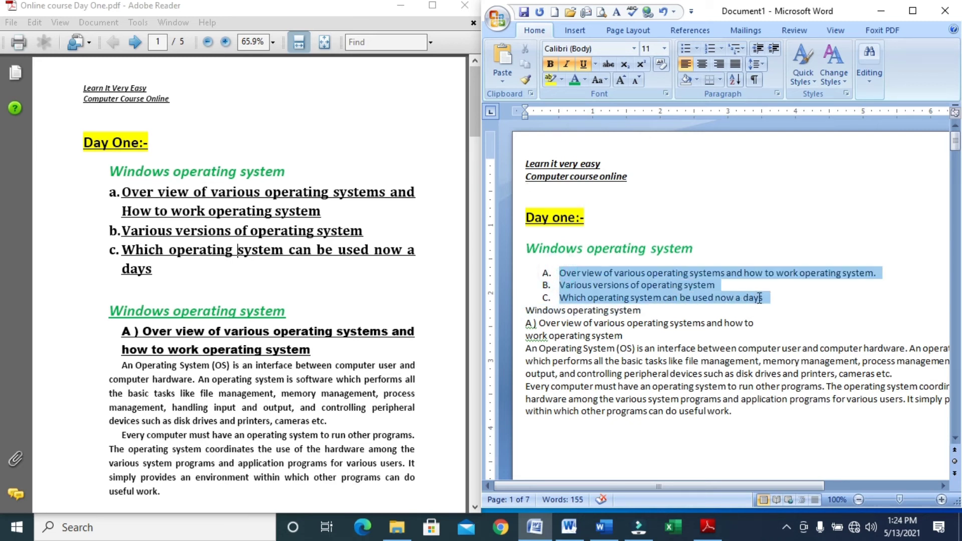
left_click(553, 65)
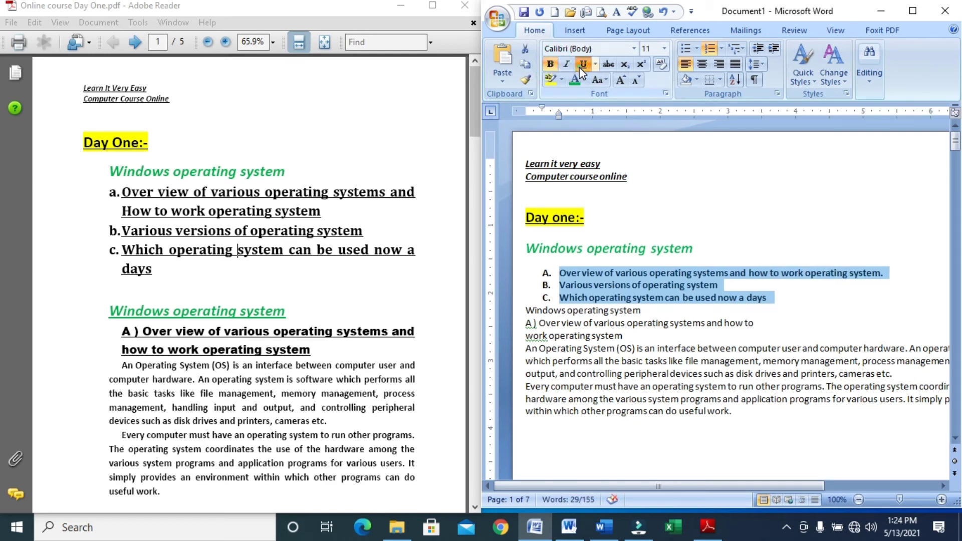
left_click(580, 67)
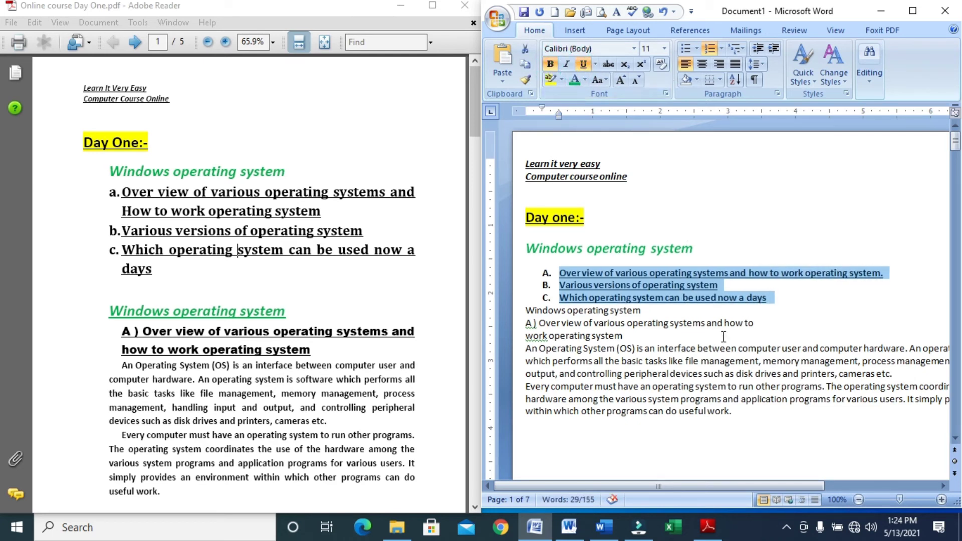
key("ctrl+bracketright")
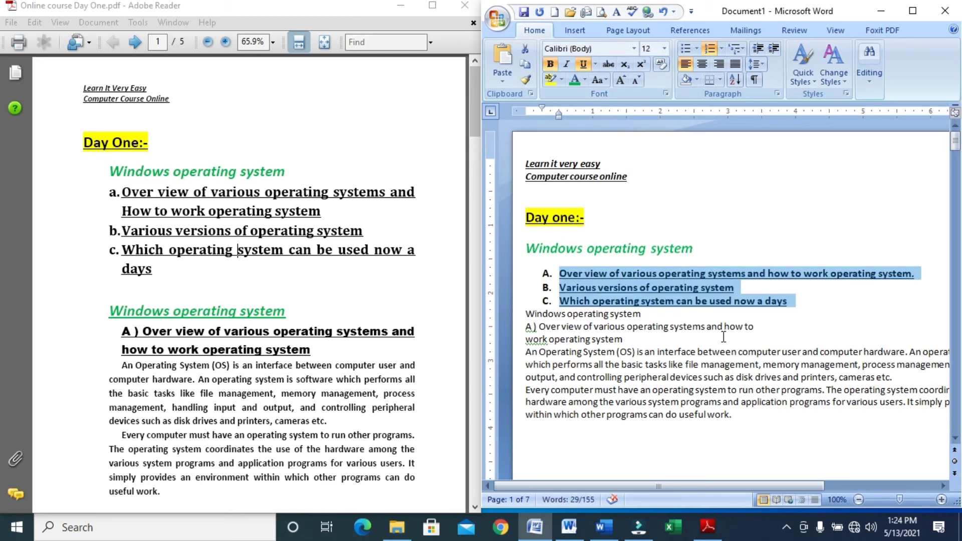
key("ctrl+shift+period")
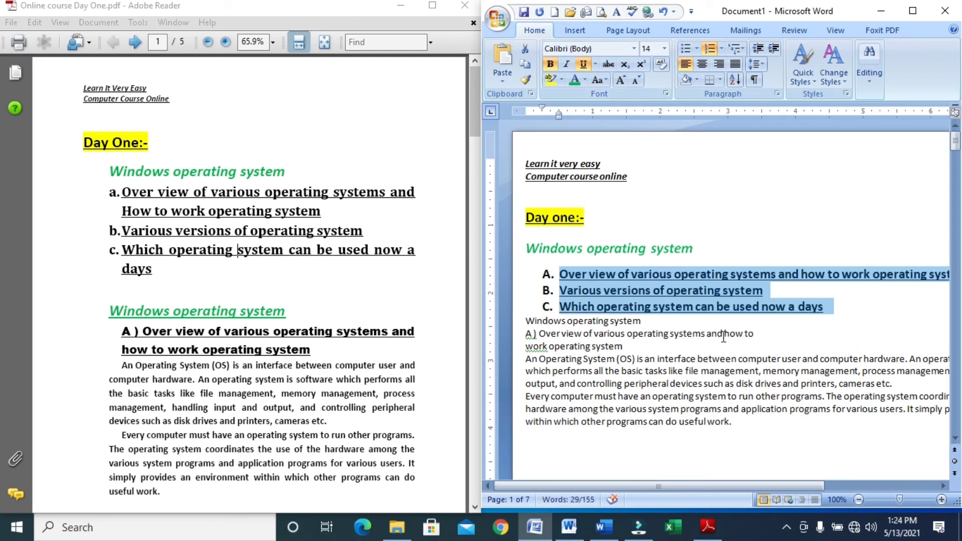
left_click(666, 409)
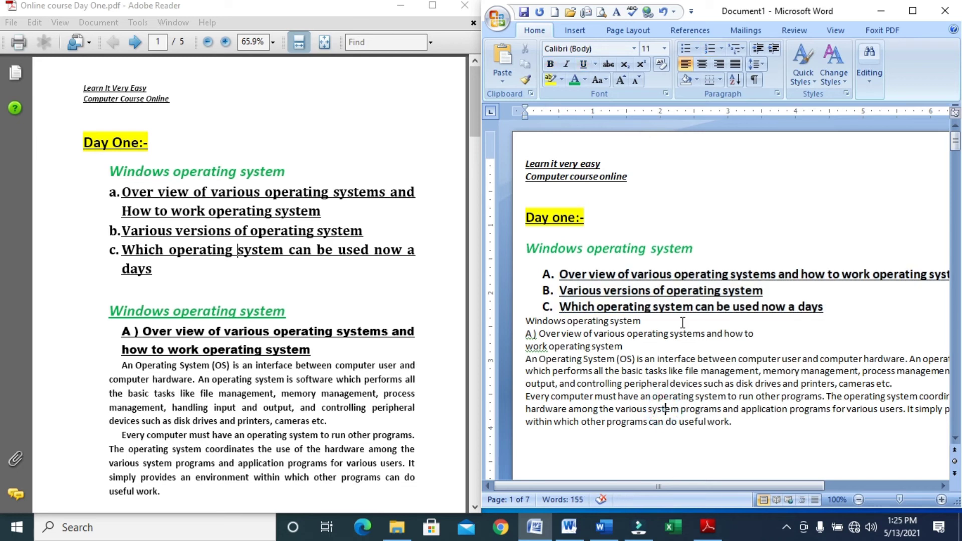
Add an empty, unnumbered line after list item C
left_click(844, 316)
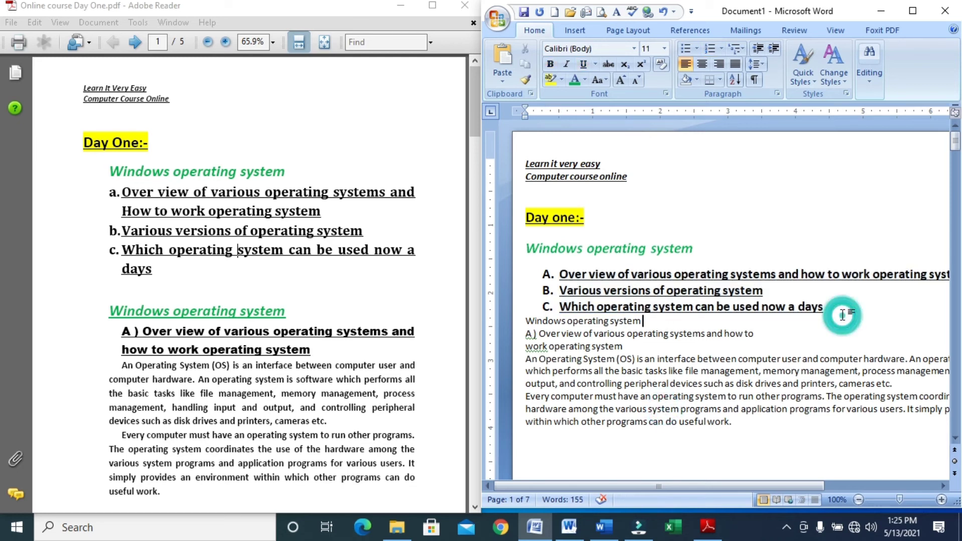
left_click(838, 314)
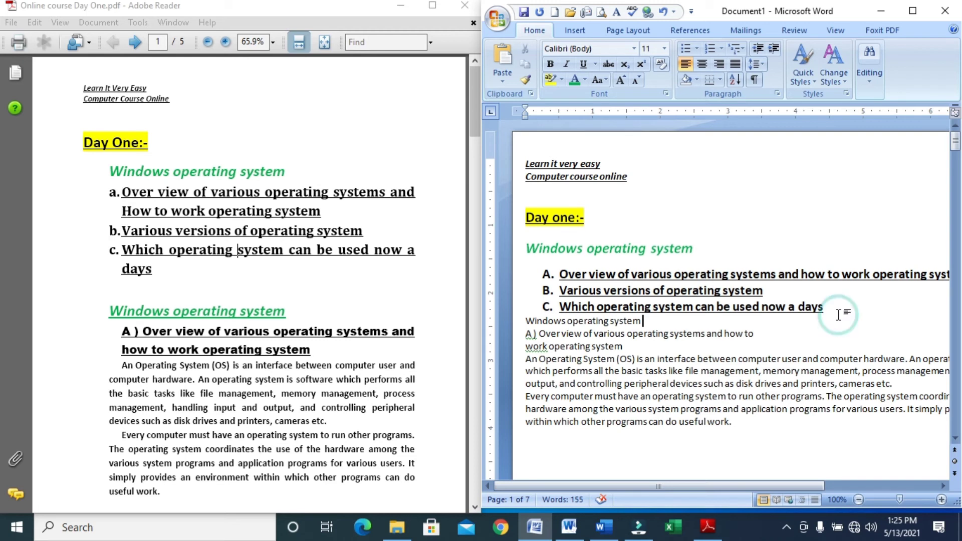
left_click(828, 308)
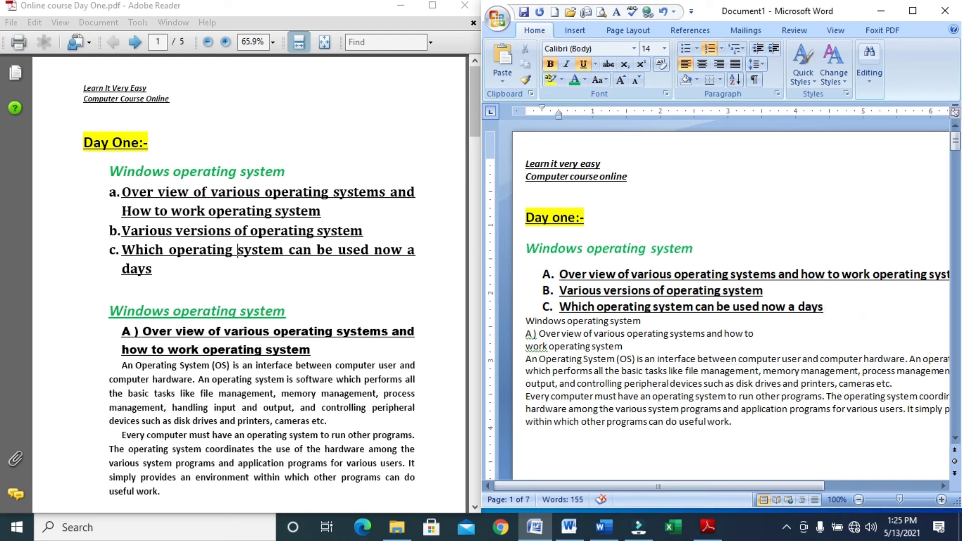
key("Return")
key("Return")
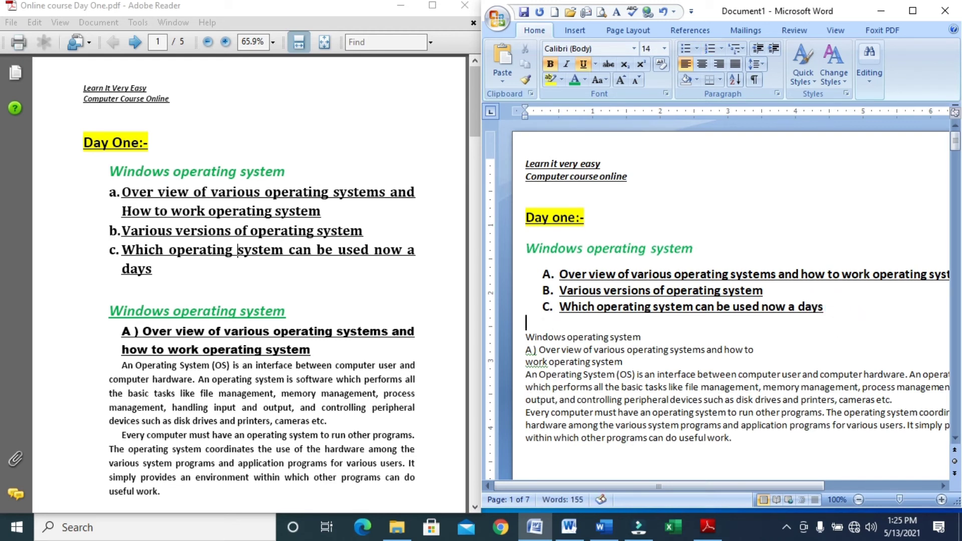
key("Return")
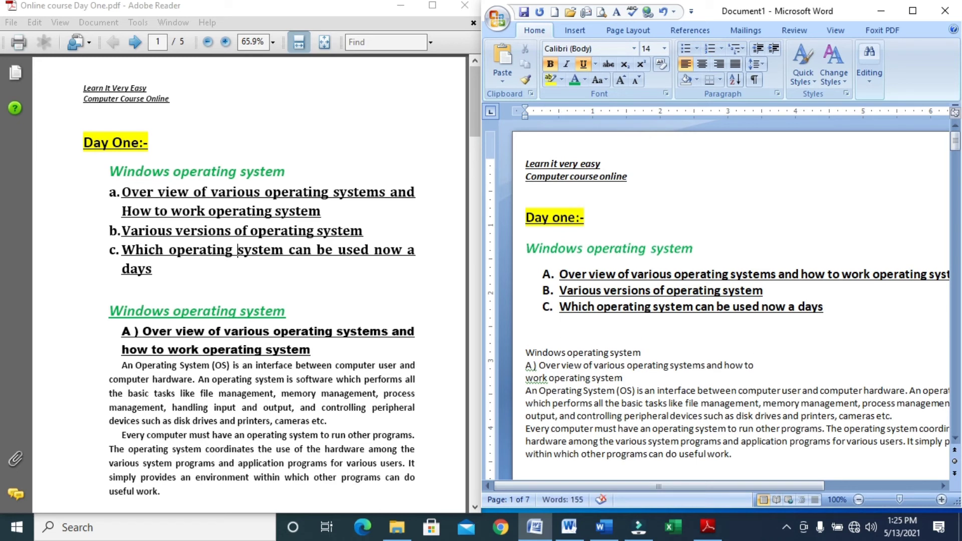
Make the second 'Windows operating system' heading green, 16 pt, bold and underlined
left_click(956, 439)
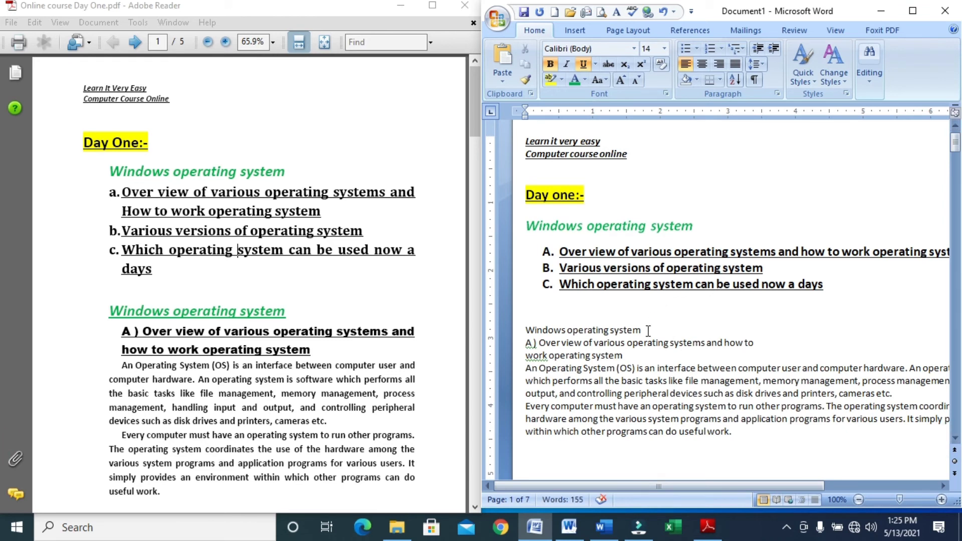
left_click_drag(645, 331, 544, 331)
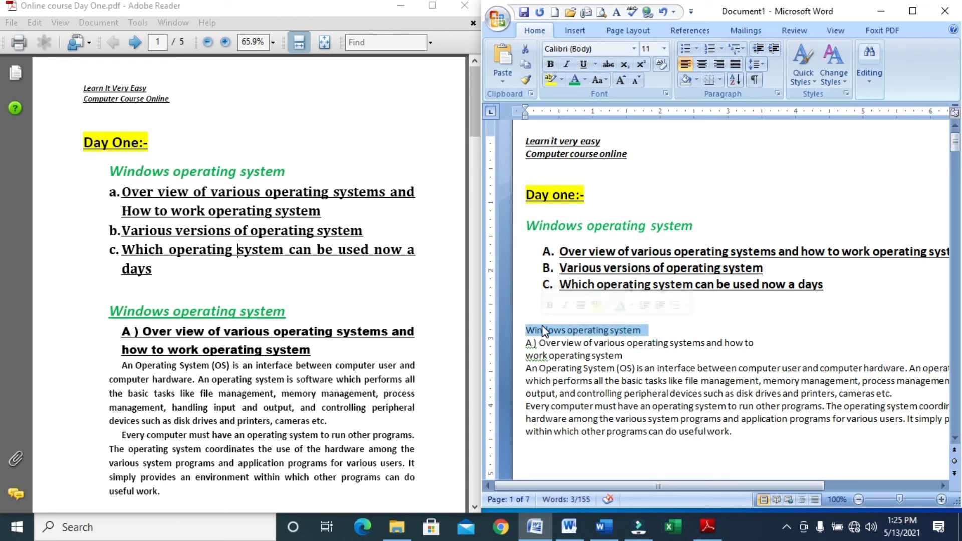
left_click(573, 83)
key("ctrl+shift+period")
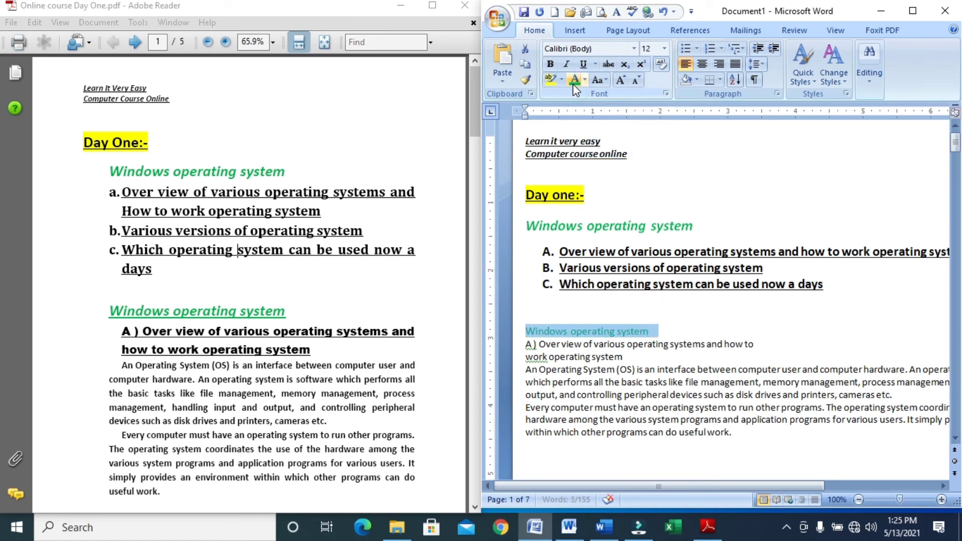
key("ctrl+shift+period")
key("ctrl+shift+period")
key("ctrl+b")
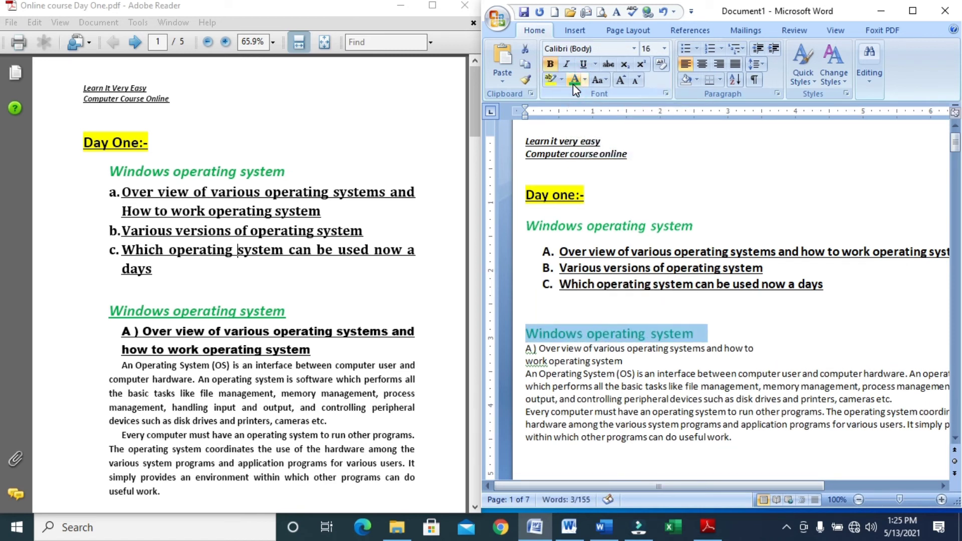
key("ctrl+u")
left_click(703, 331)
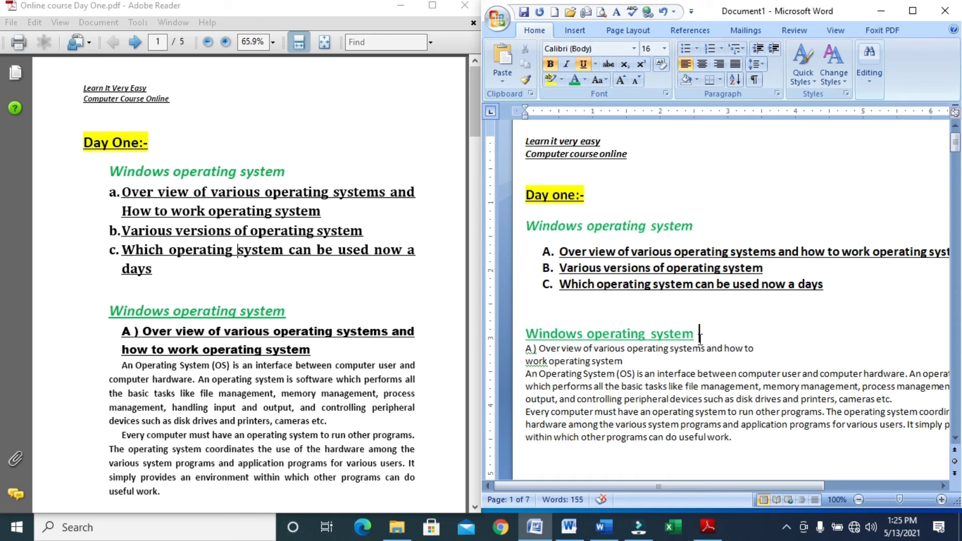
Italicise the heading and give it 1.15 line spacing for extra space below
left_click_drag(700, 334, 560, 335)
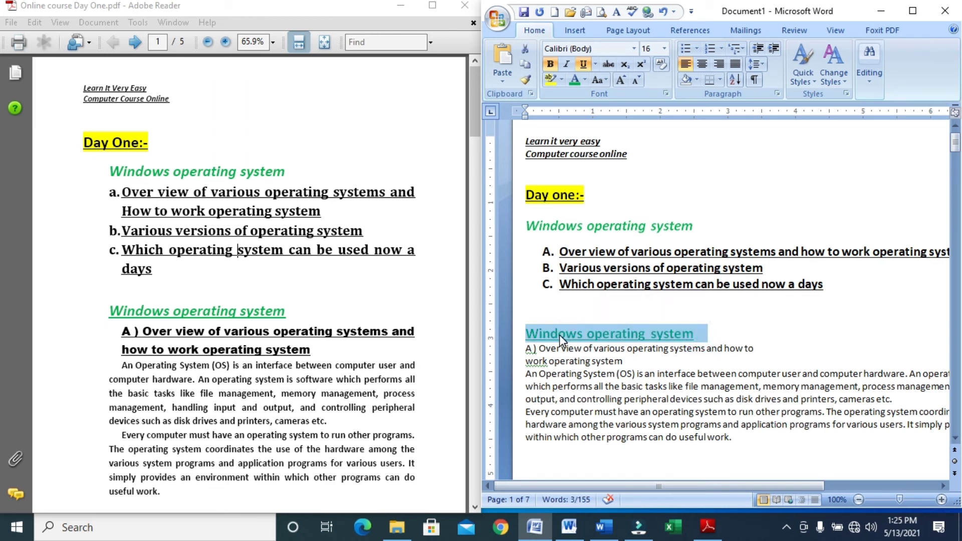
key("ctrl+i")
left_click(714, 334)
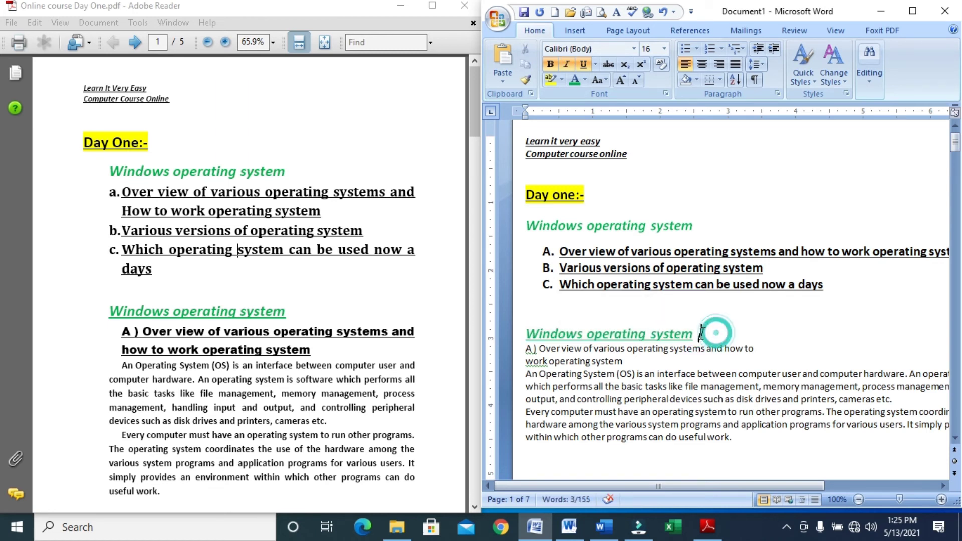
left_click(759, 64)
left_click(770, 110)
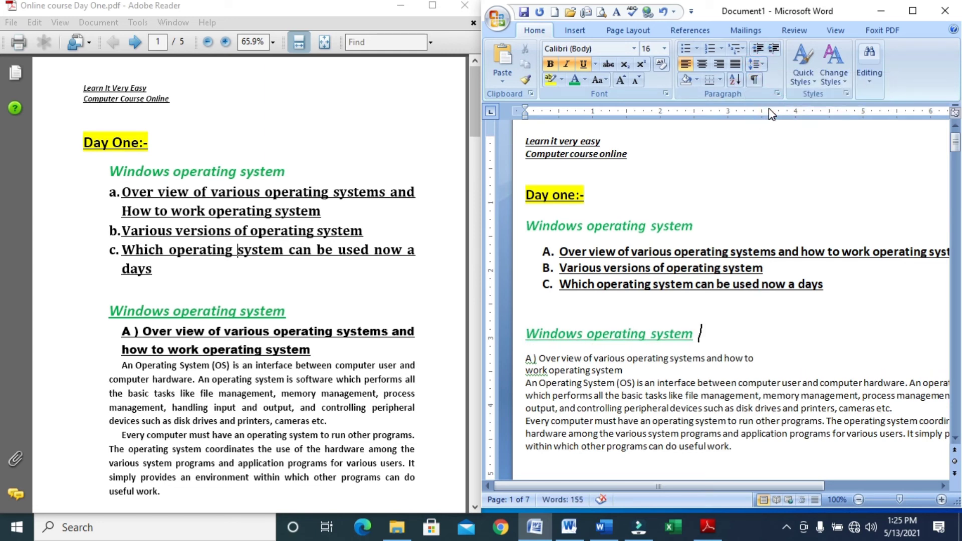
Format the 'A ) Over view of various operating systems' line as 14 pt, bold and underlined
triple_click(625, 370)
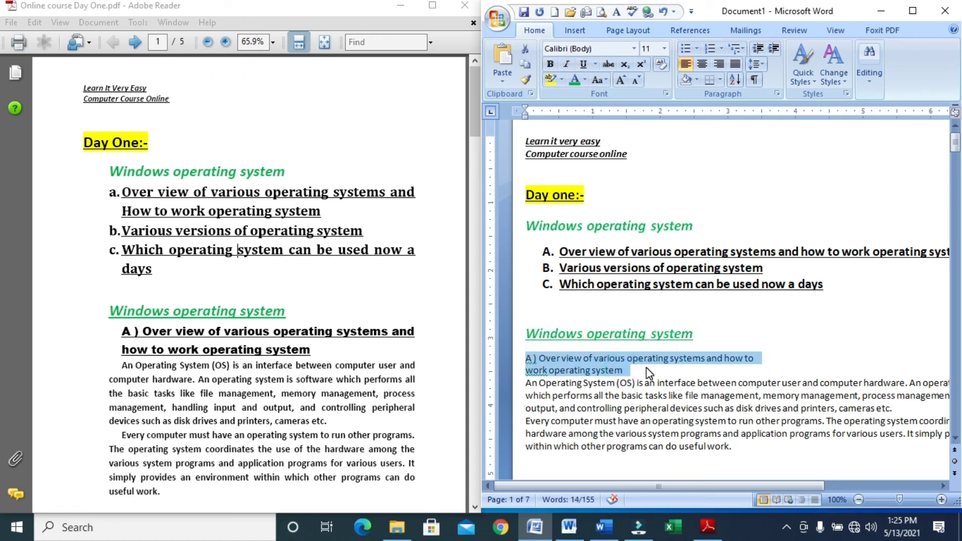
key("ctrl+shift+period")
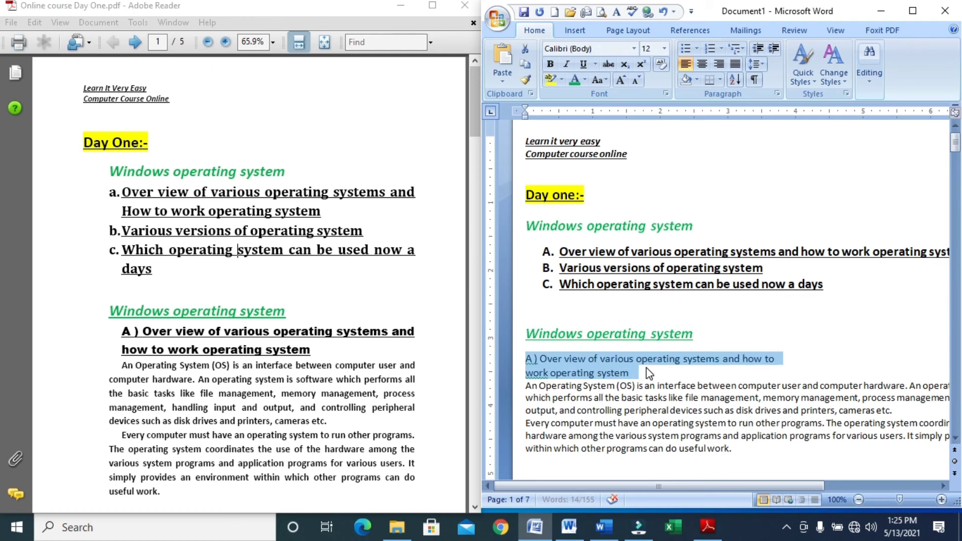
key("ctrl+shift+period")
key("ctrl+b")
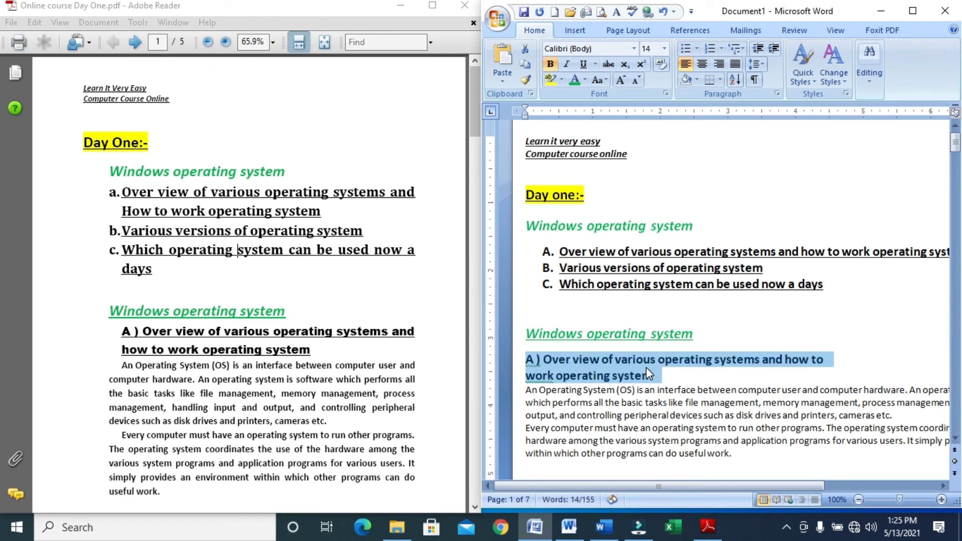
key("ctrl+u")
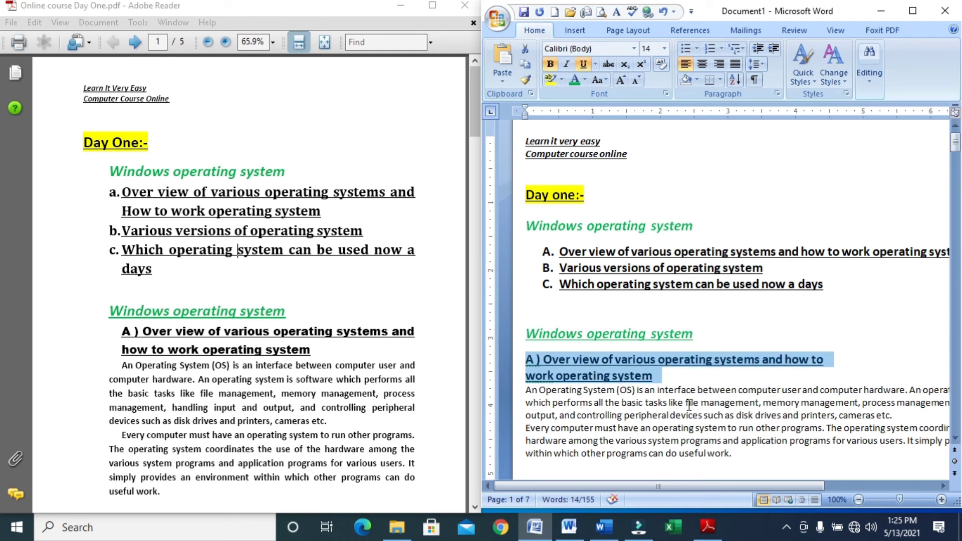
left_click(686, 402)
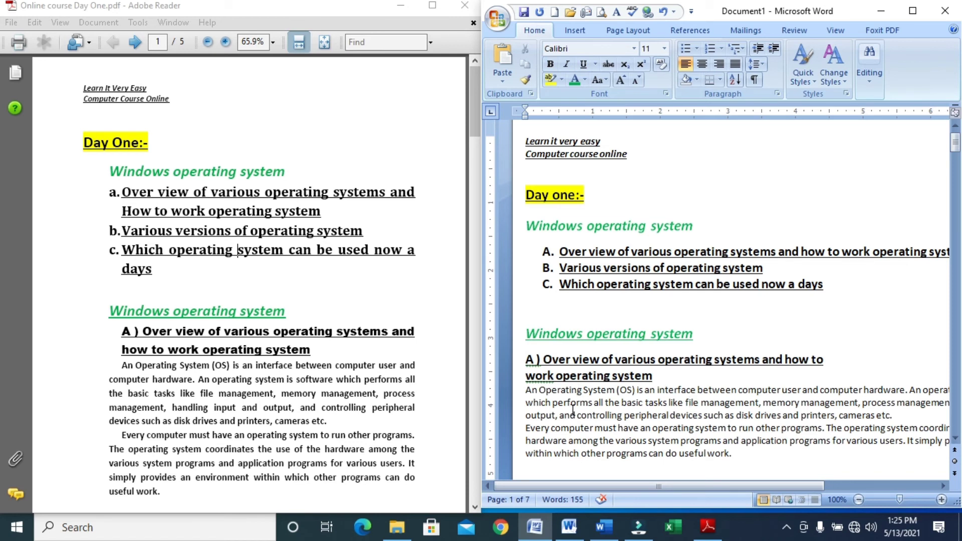
left_click(955, 439)
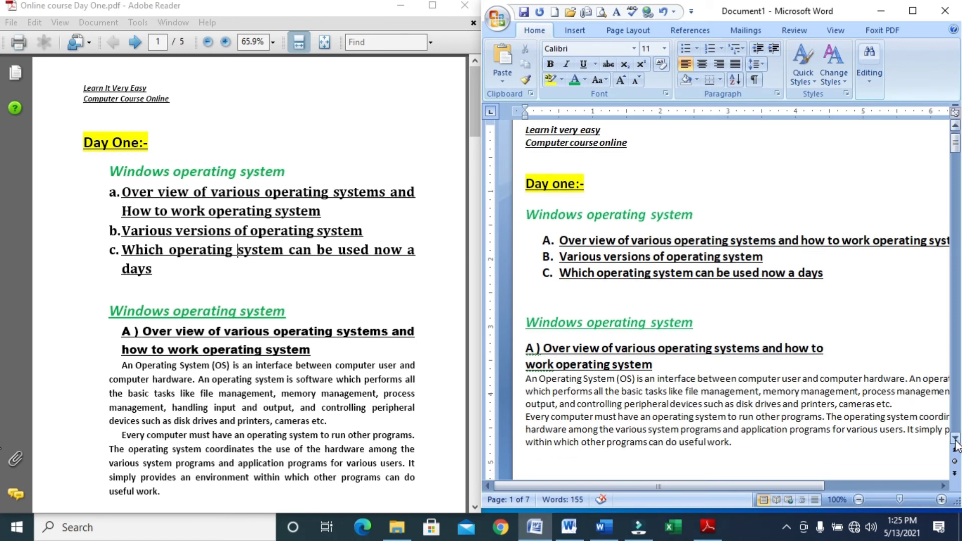
left_click(956, 439)
left_click(956, 439)
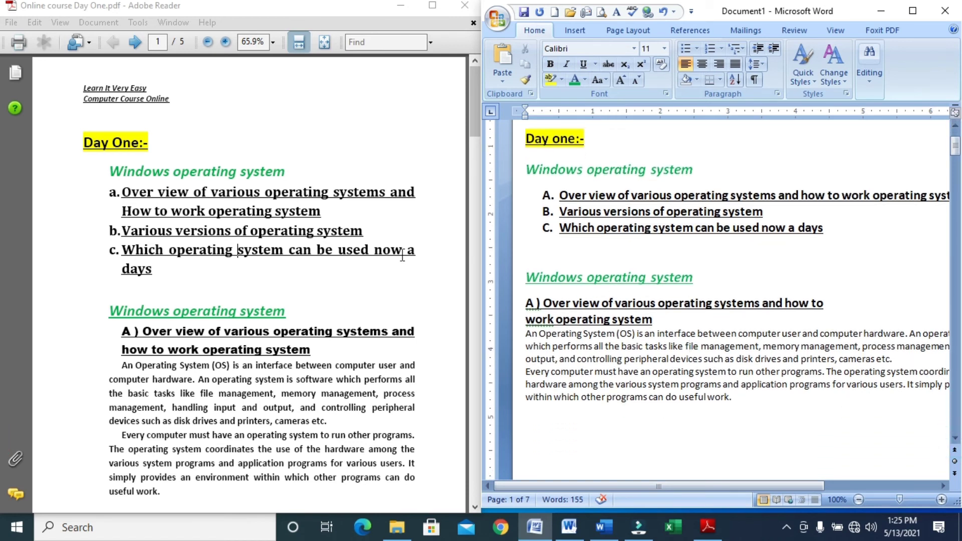
mouse_move(955, 148)
left_mouse_down()
mouse_move(956, 137)
mouse_move(956, 154)
left_mouse_up()
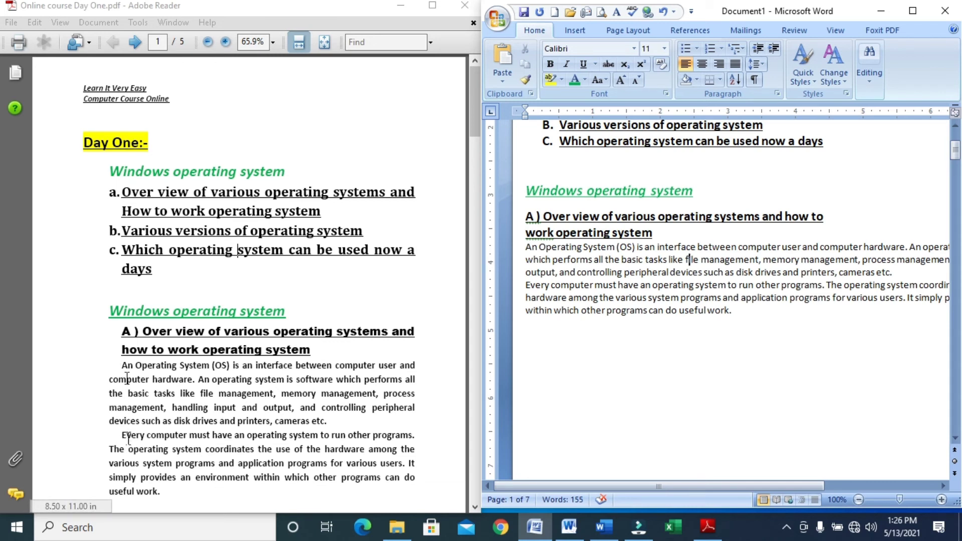
Tab-indent the first line of the opening paragraph and the 'Every computer must have…' paragraph
left_click(529, 247)
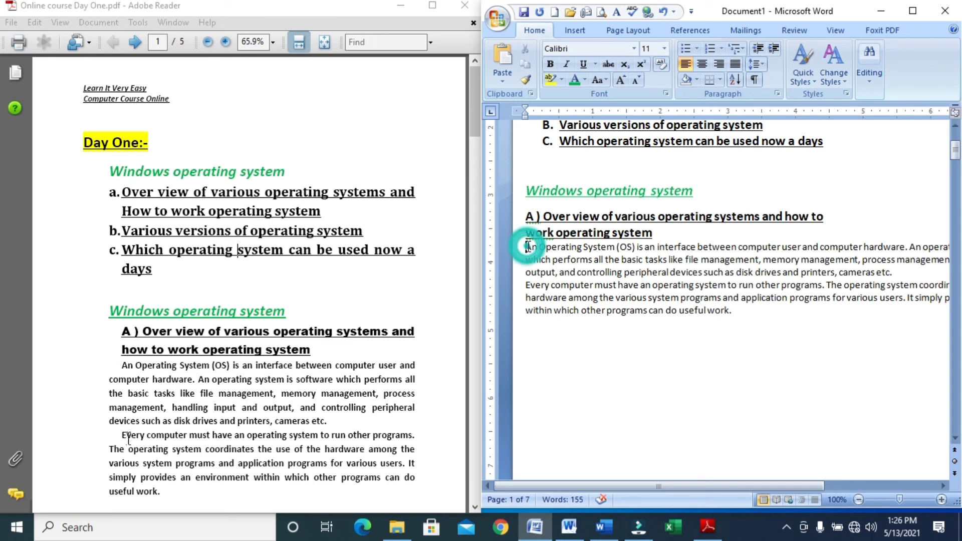
key("Tab")
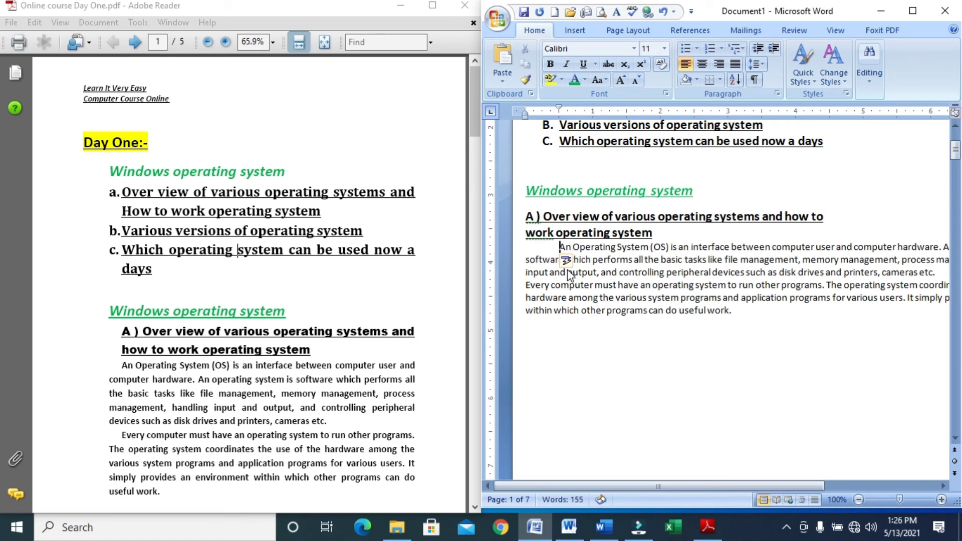
left_click(653, 309)
left_click(526, 286)
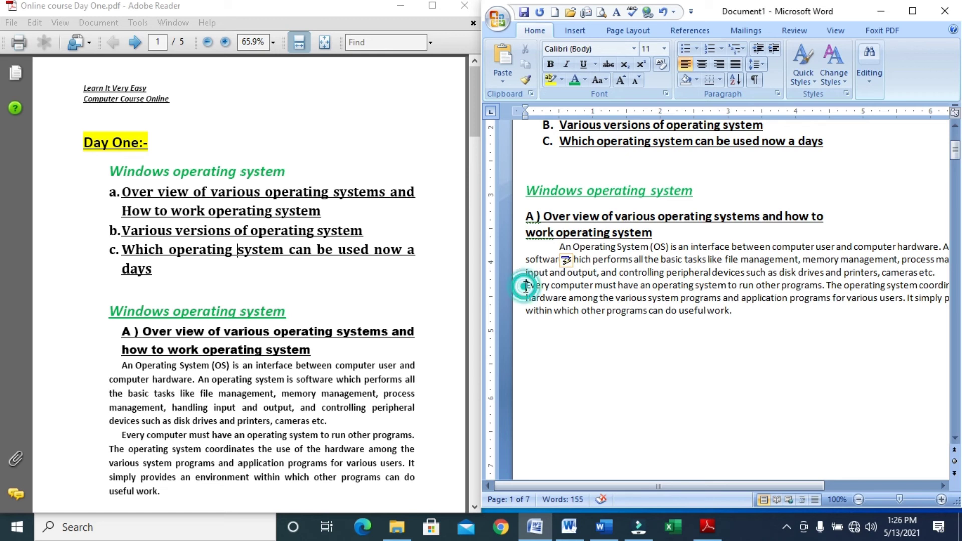
key("Tab")
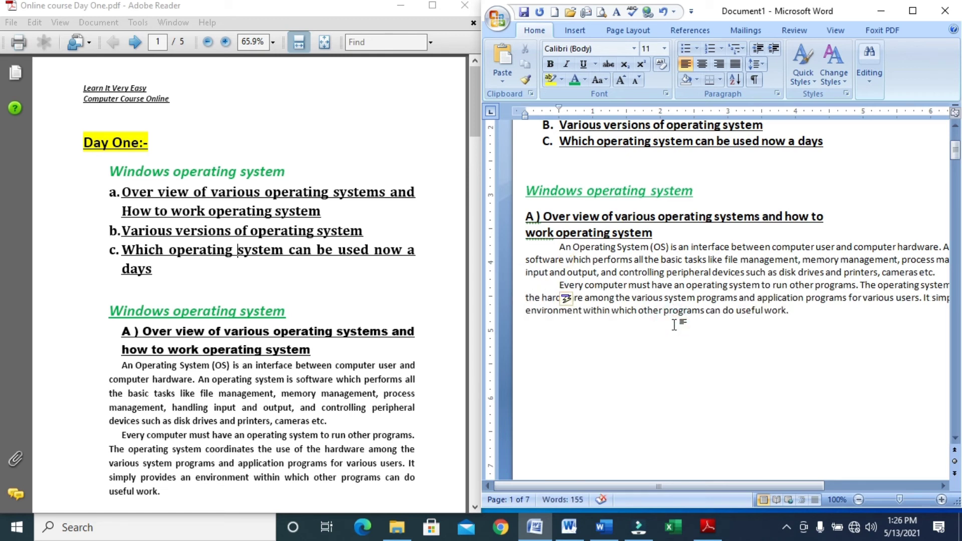
left_click(673, 310)
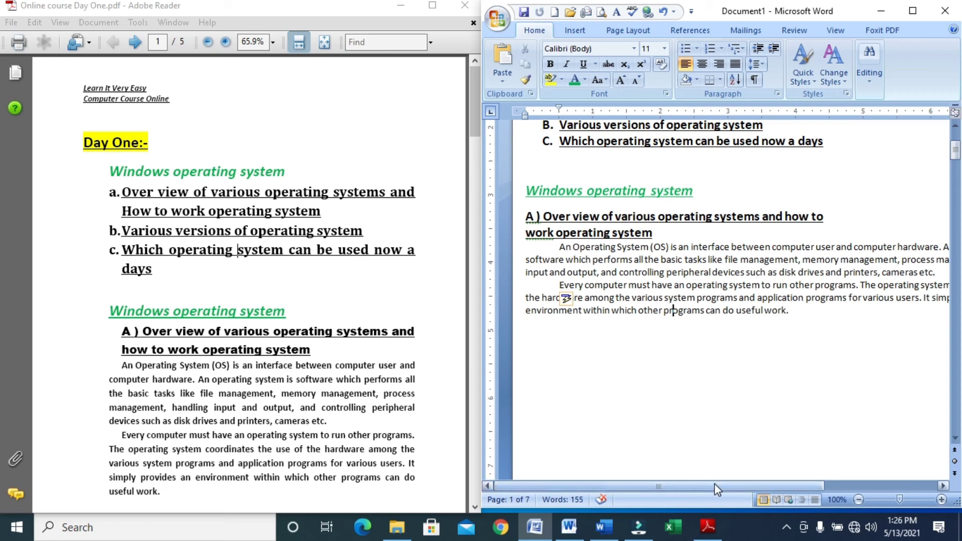
left_click_drag(717, 490, 716, 474)
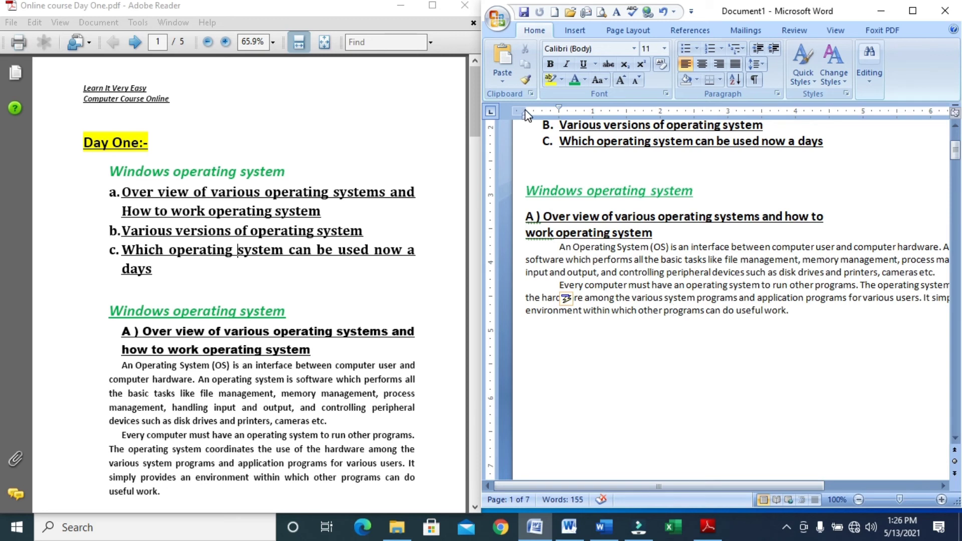
Move the left and right ruler margins inward and maximise the Word window
left_click_drag(524, 110, 558, 109)
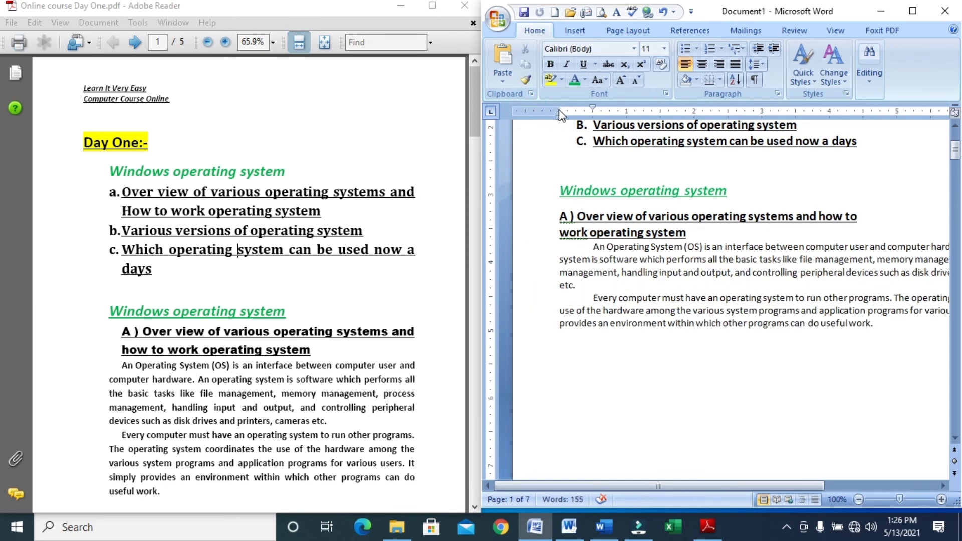
left_click_drag(804, 488, 918, 488)
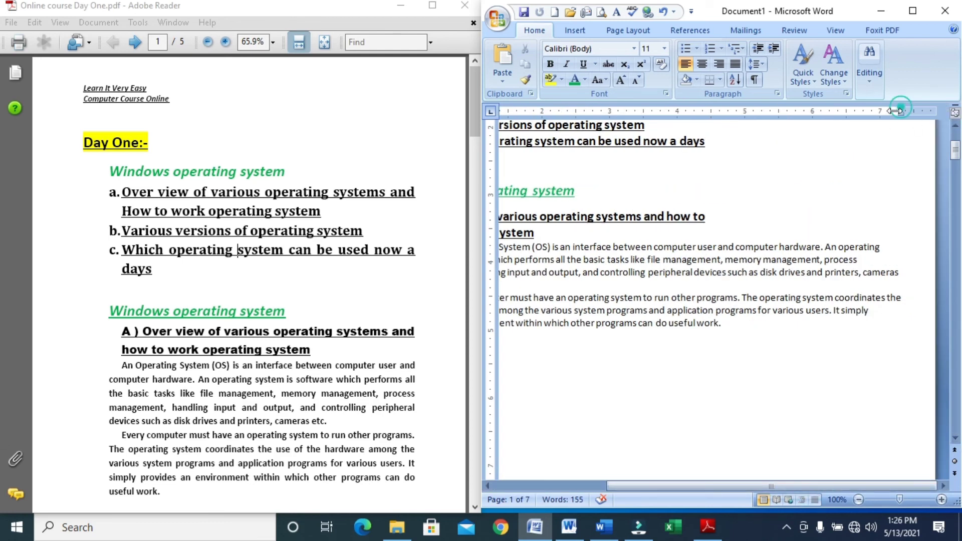
left_click_drag(901, 112, 881, 113)
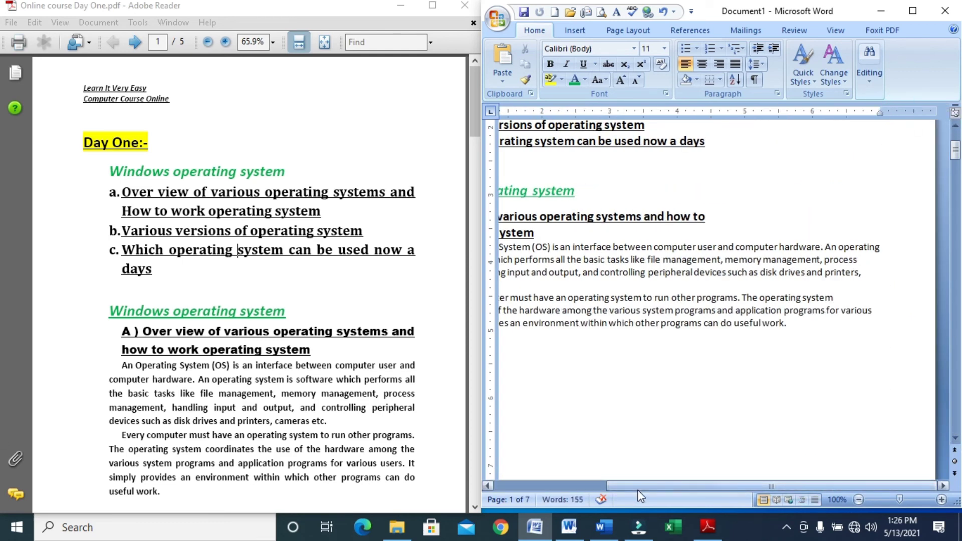
left_click_drag(636, 488, 510, 488)
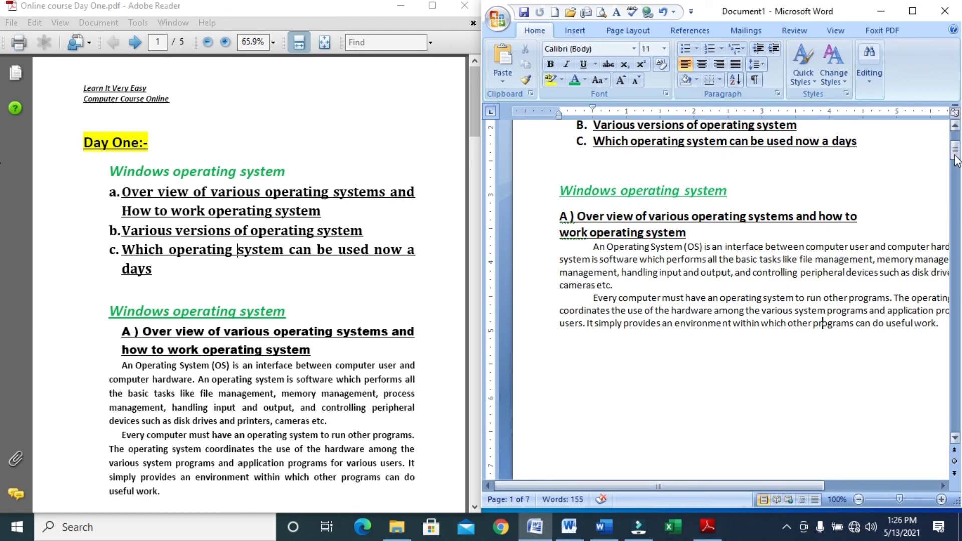
mouse_move(955, 153)
left_mouse_down()
mouse_move(954, 141)
mouse_move(956, 158)
left_mouse_up()
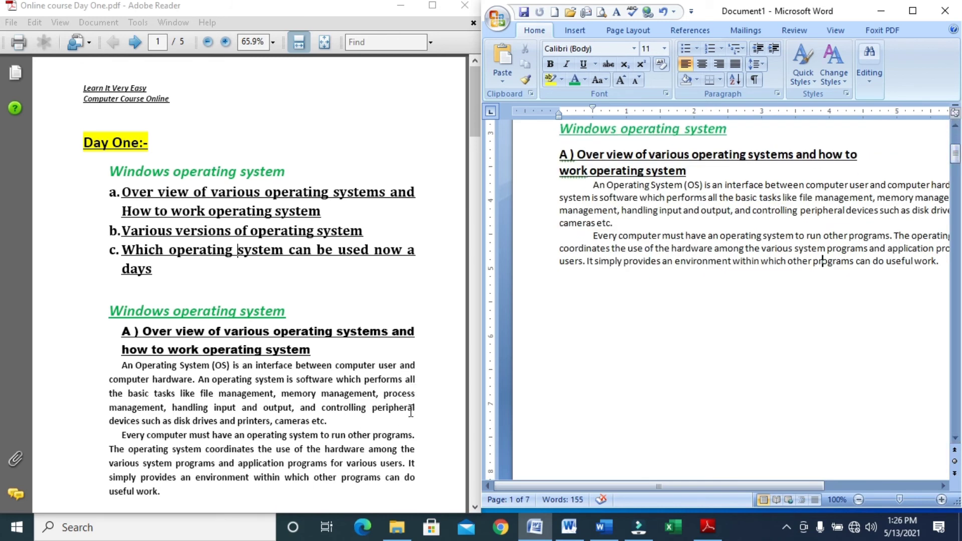
left_click_drag(427, 410, 119, 367)
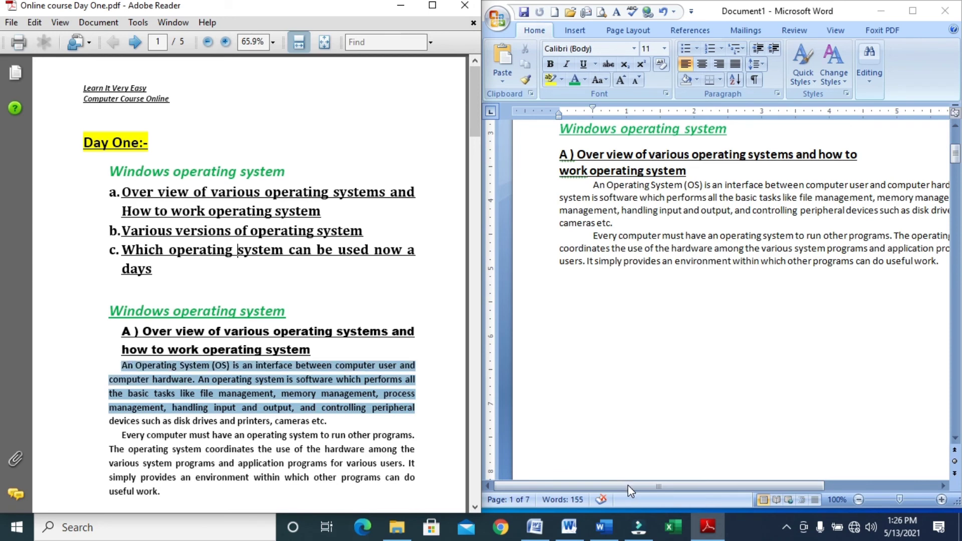
left_click(913, 11)
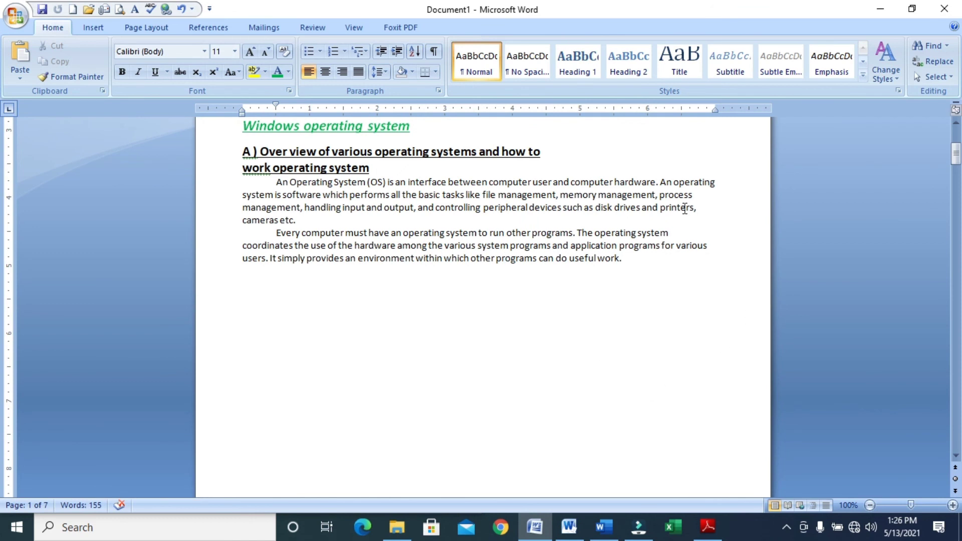
Justify the first body paragraph and the 'Every computer must have…' paragraph
left_click(686, 207)
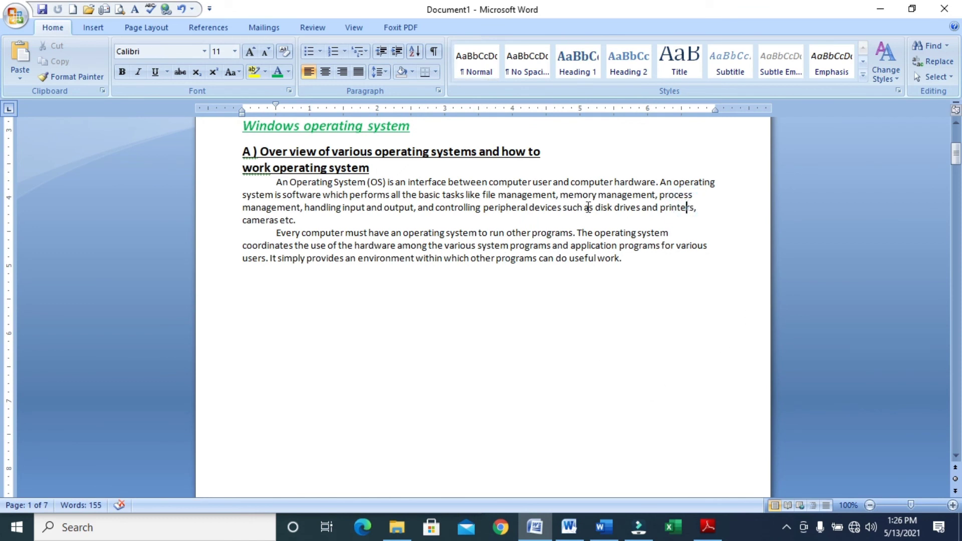
left_click(592, 194)
left_click(496, 195)
left_click(471, 258)
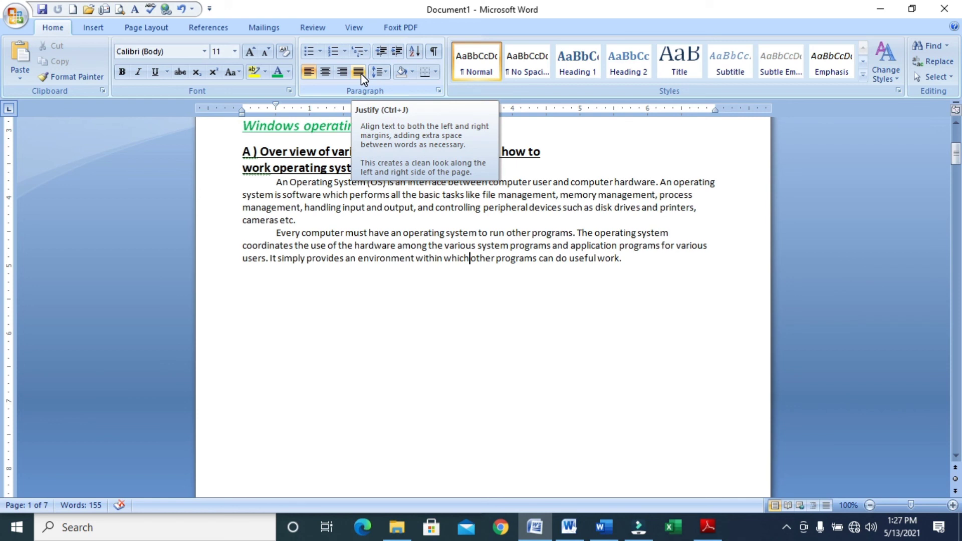
left_click(456, 193)
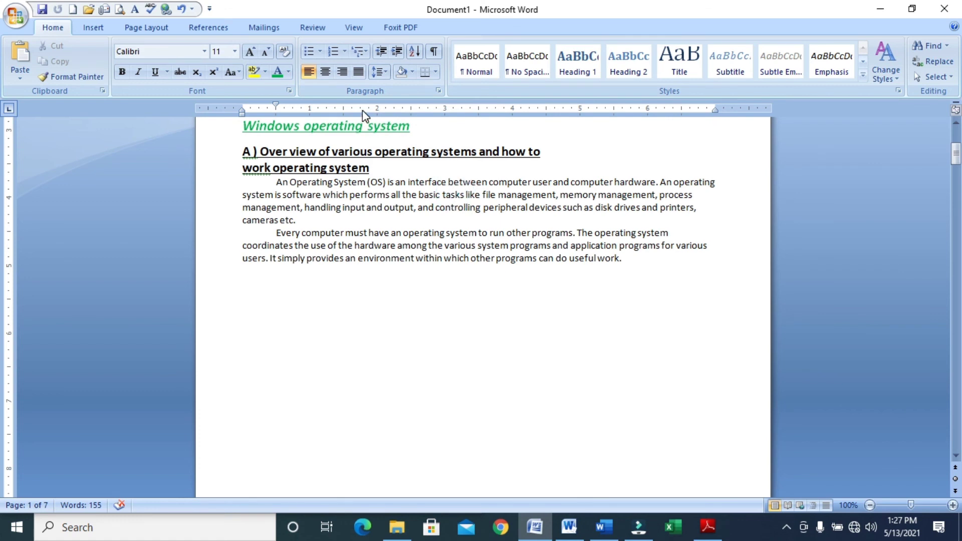
left_click(359, 73)
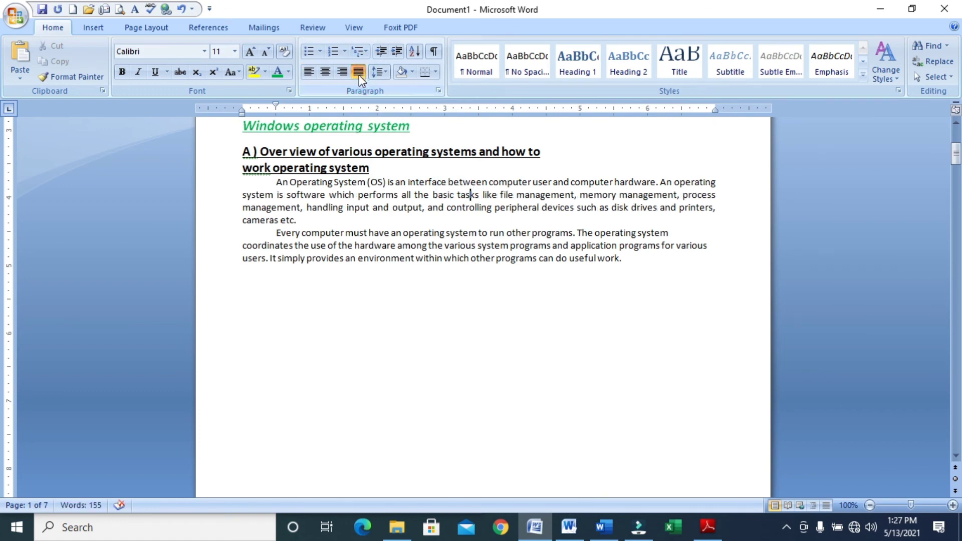
left_click(355, 239)
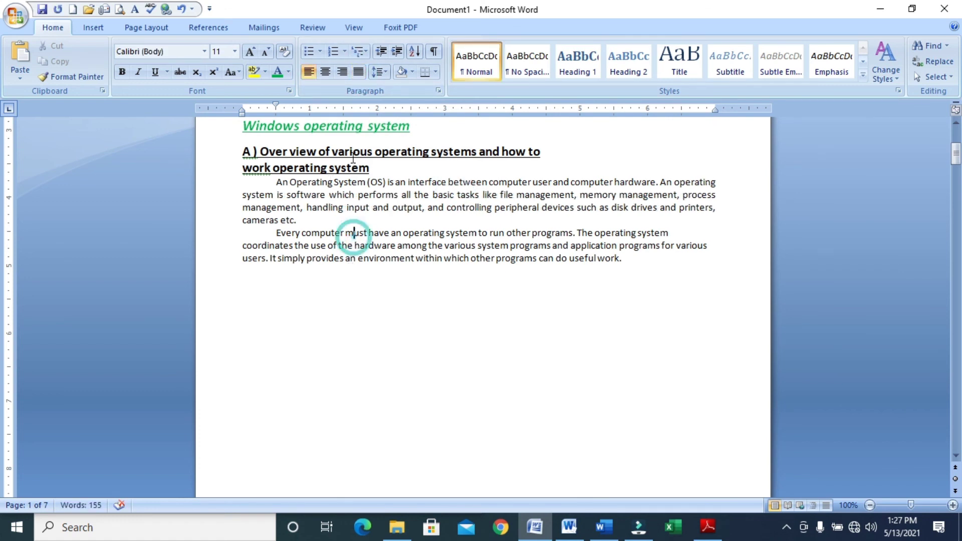
left_click(359, 73)
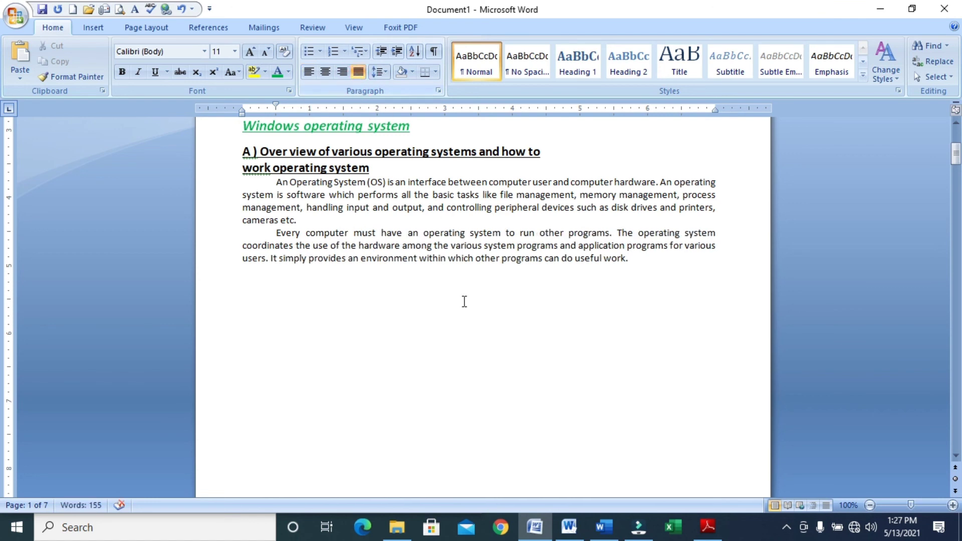
Enlarge both body paragraphs to 14 pt
left_click_drag(629, 261, 274, 186)
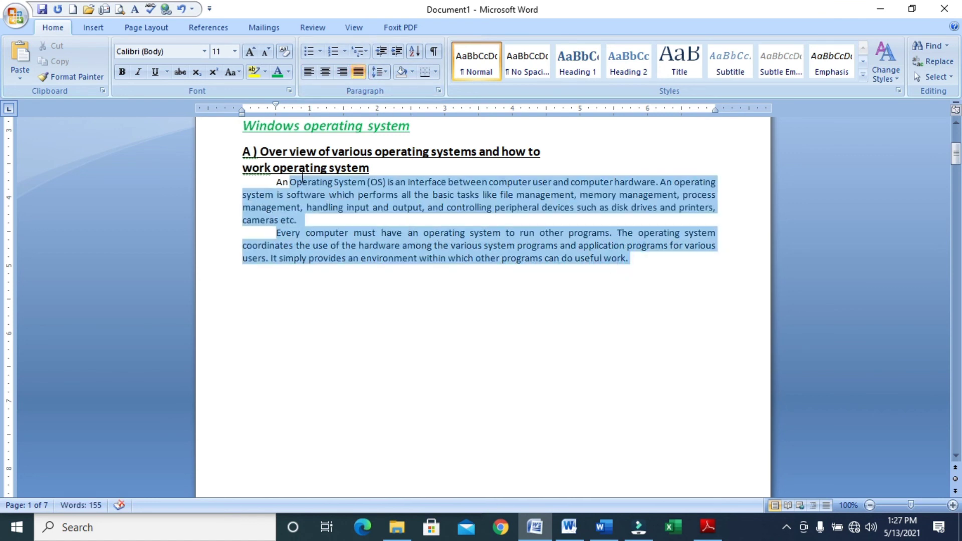
key("ctrl+shift+period")
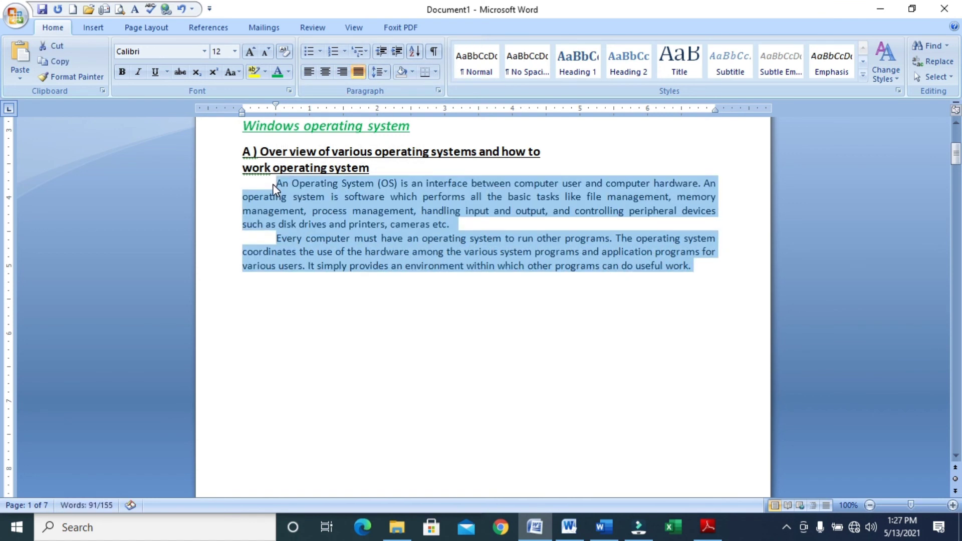
key("ctrl+shift+period")
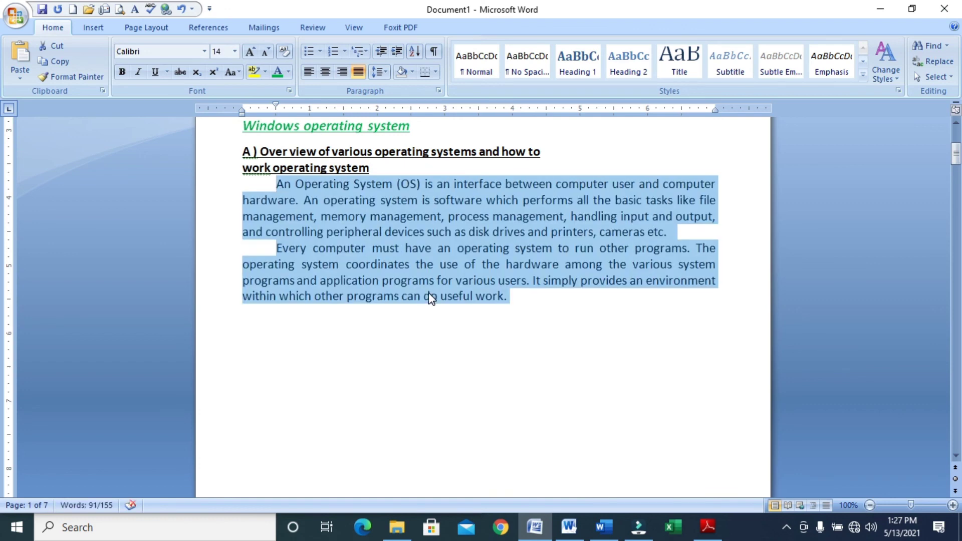
left_click(429, 294)
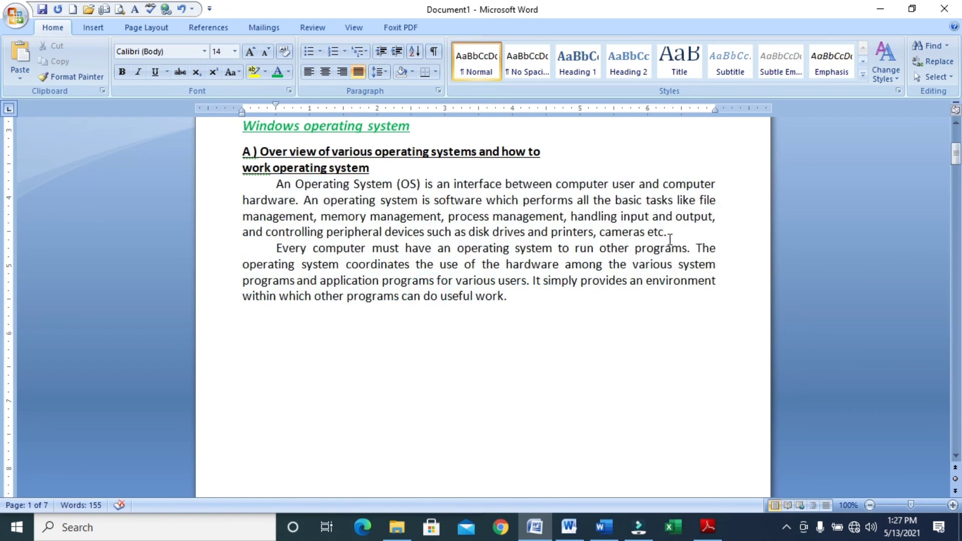
Set both body paragraphs to 1.15 line spacing
left_click(680, 233)
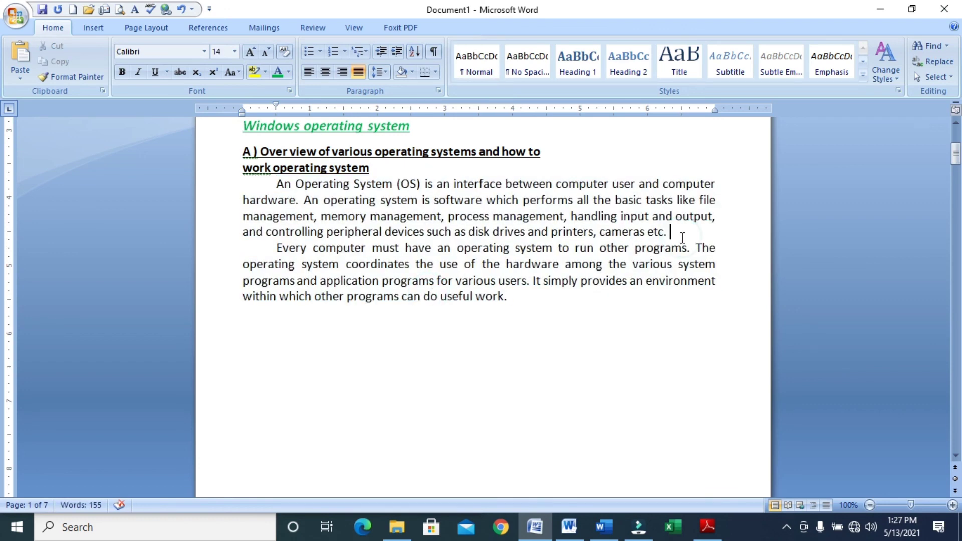
left_click(380, 72)
left_click(401, 104)
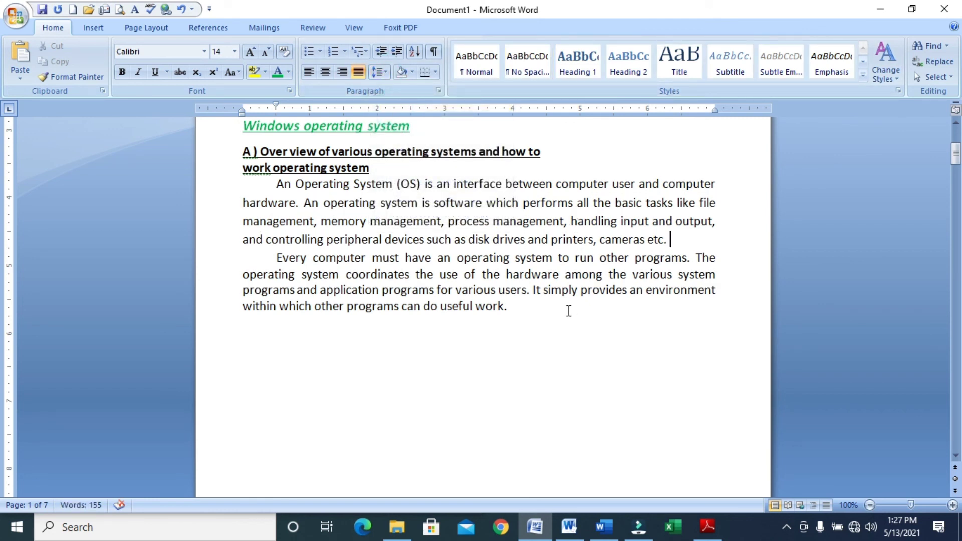
left_click_drag(509, 306, 272, 191)
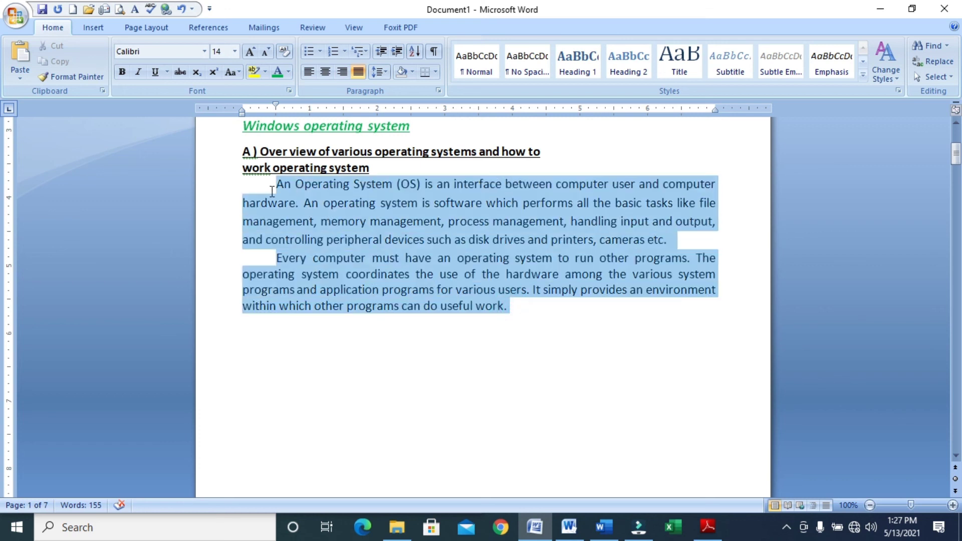
left_click(383, 73)
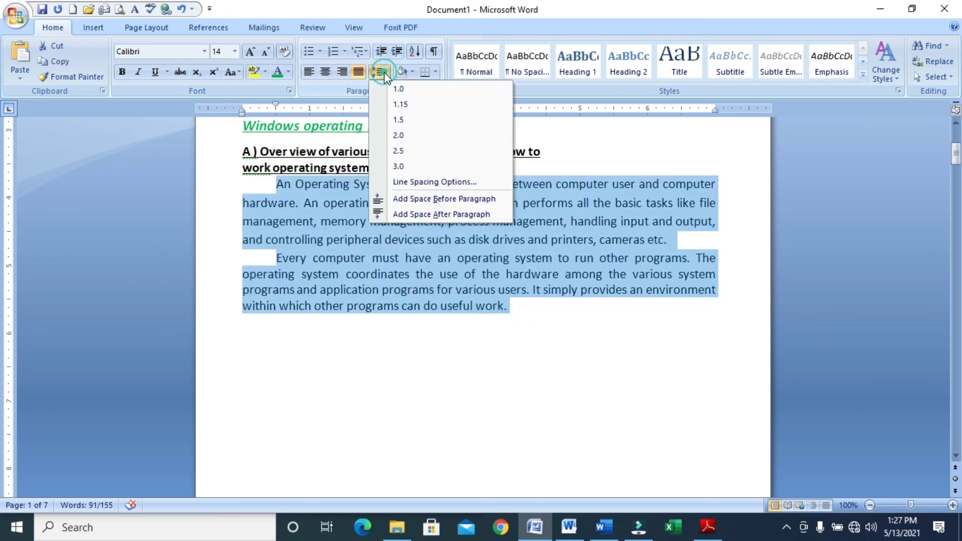
left_click(404, 135)
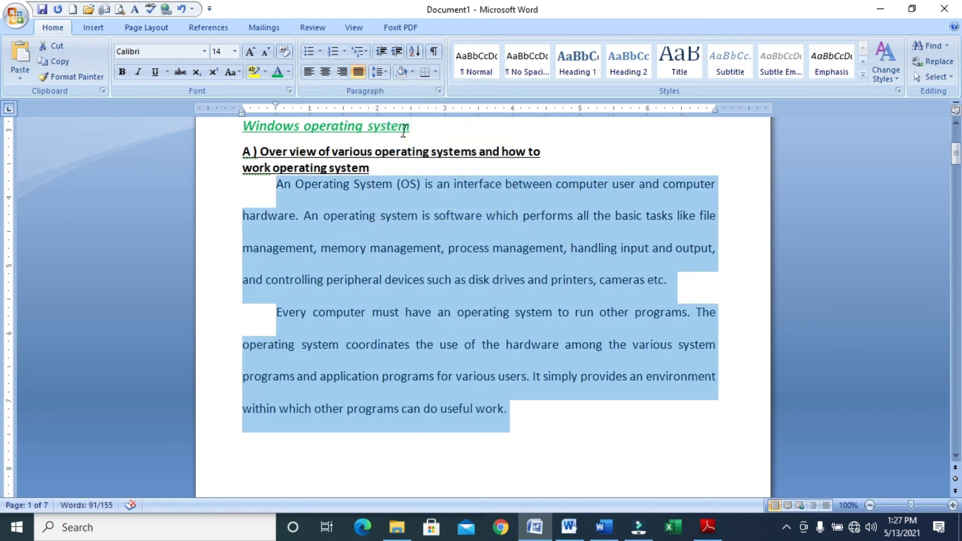
left_click(379, 71)
left_click(390, 91)
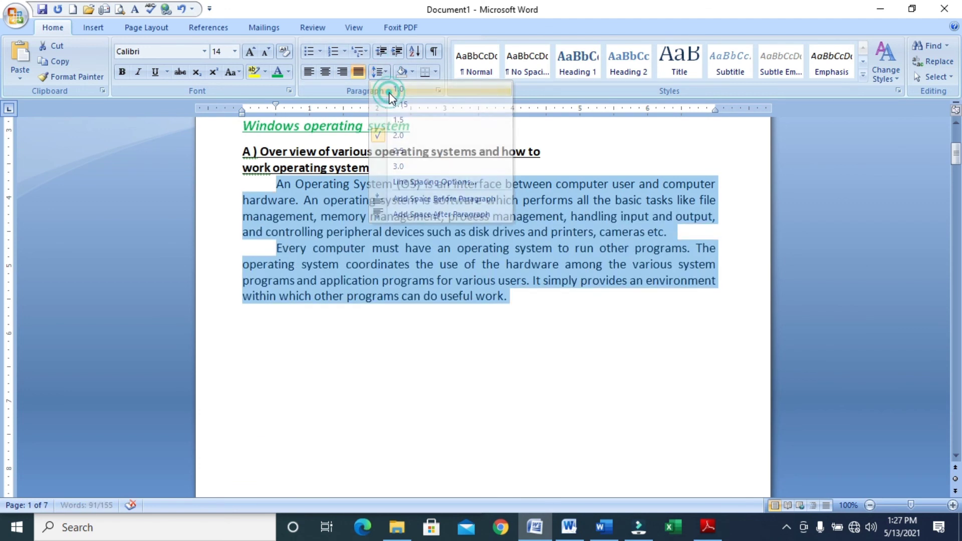
left_click(379, 71)
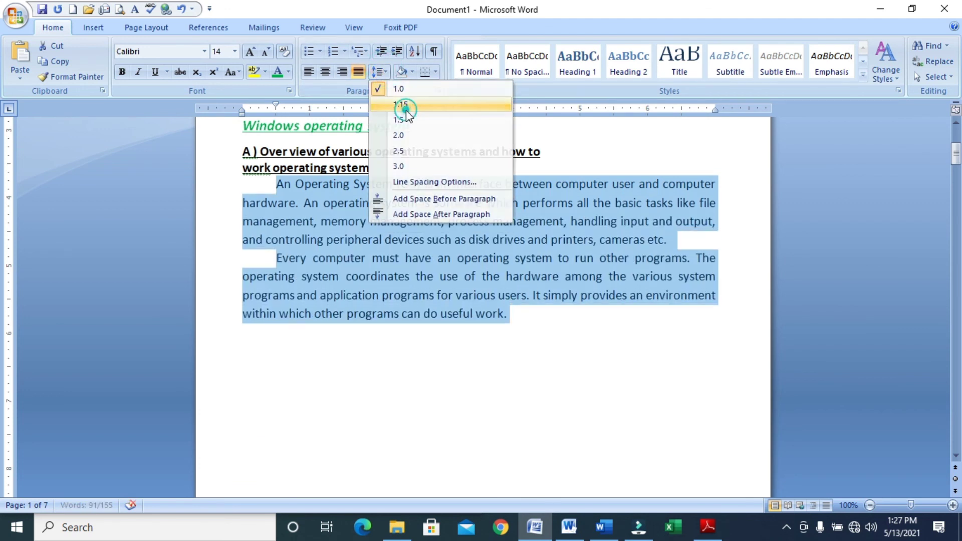
left_click(406, 109)
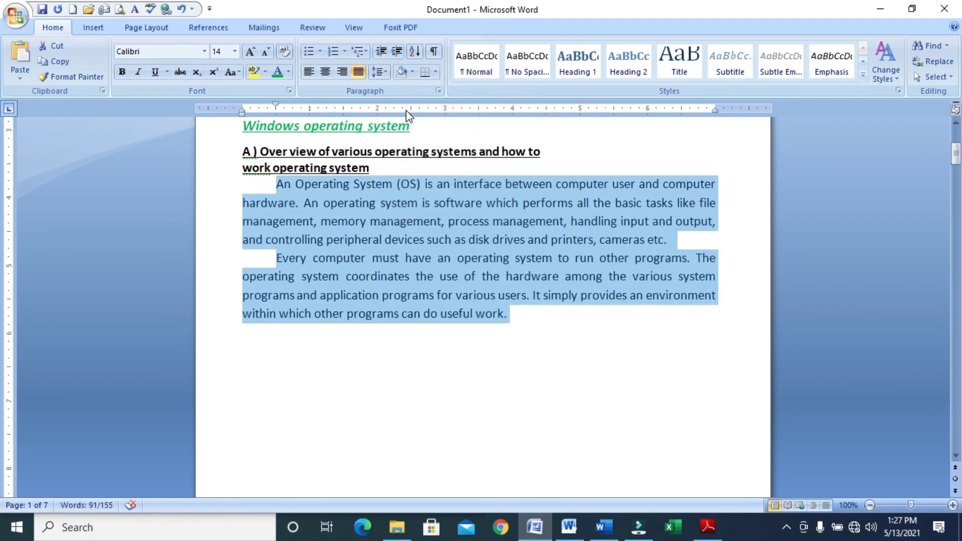
left_click(494, 295)
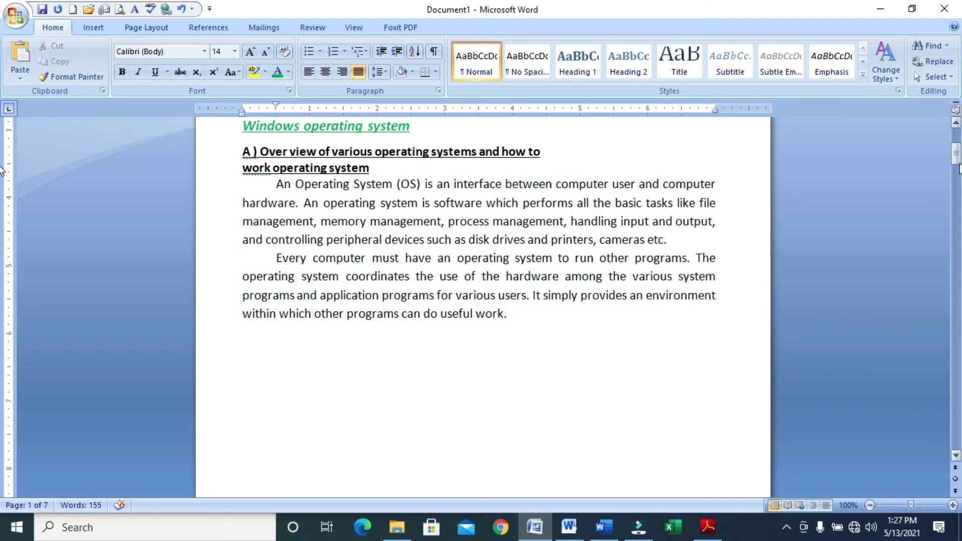
mouse_move(956, 163)
left_mouse_down()
mouse_move(956, 148)
mouse_move(956, 163)
left_mouse_up()
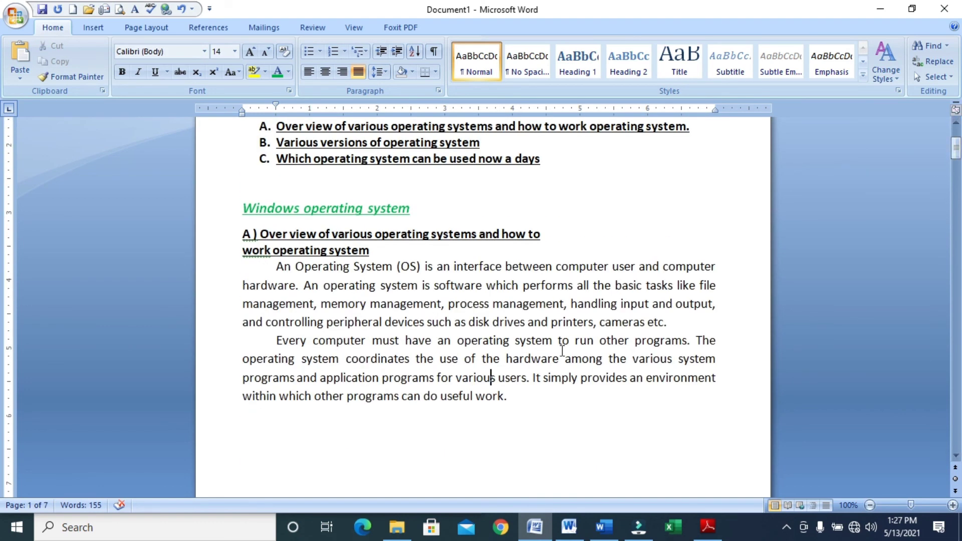
left_click_drag(585, 321, 498, 500)
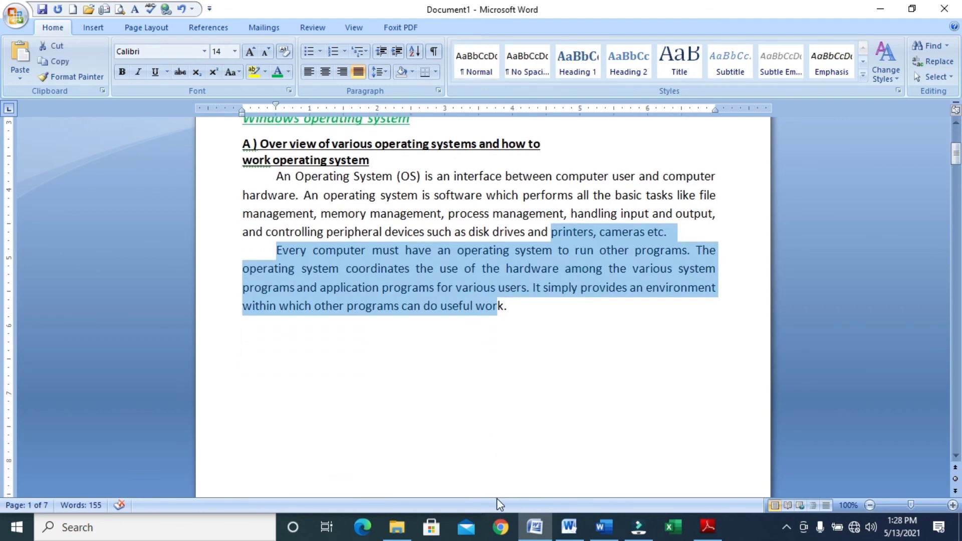
left_click(525, 391)
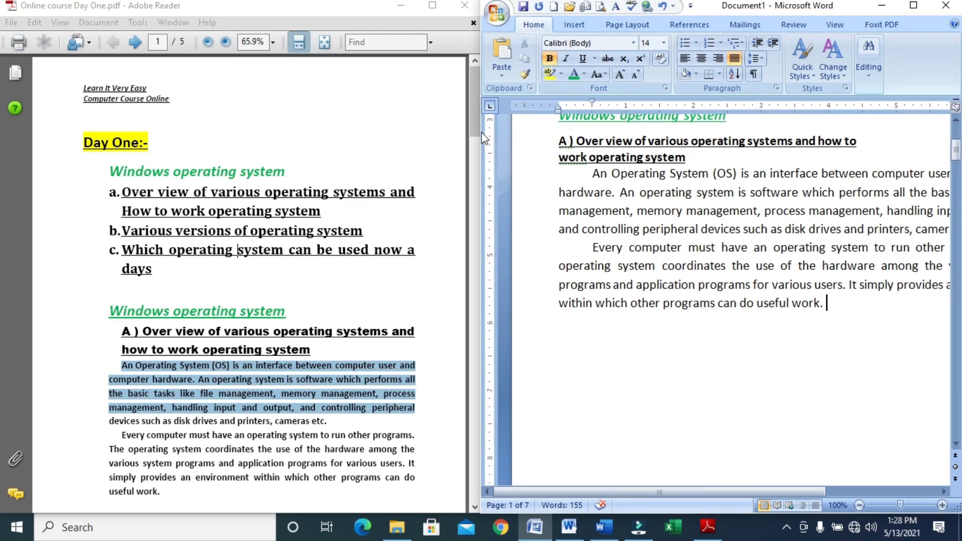
left_click_drag(473, 123, 474, 146)
left_click(255, 295)
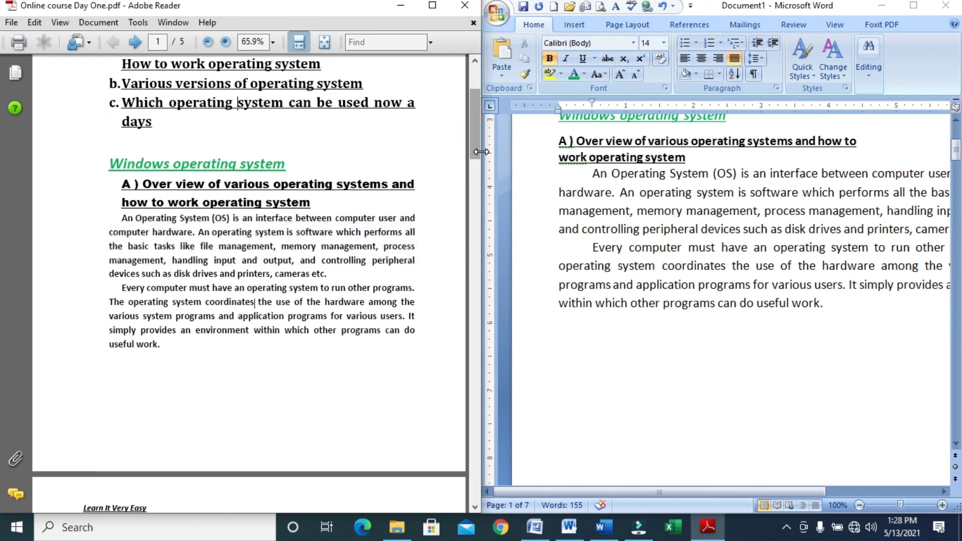
left_click_drag(475, 124, 475, 101)
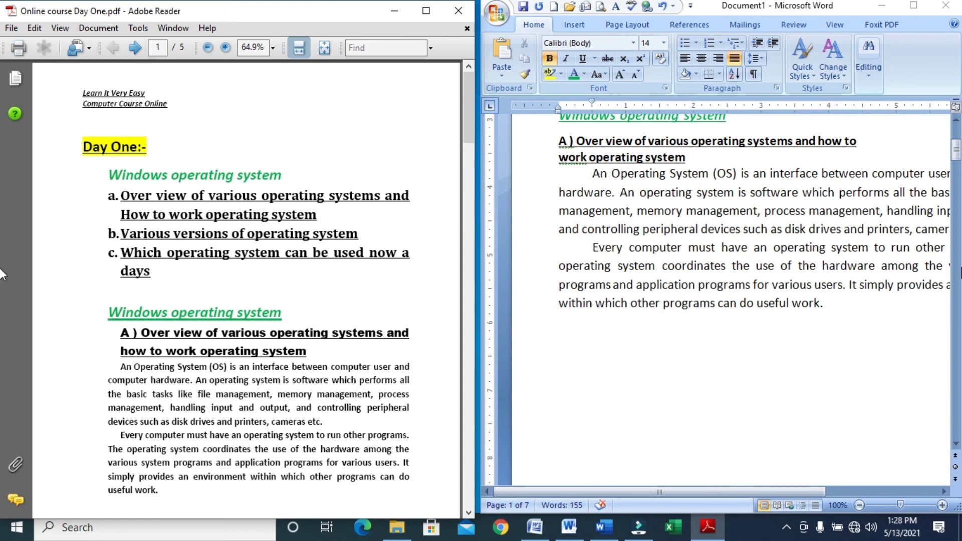
left_click_drag(956, 149, 957, 142)
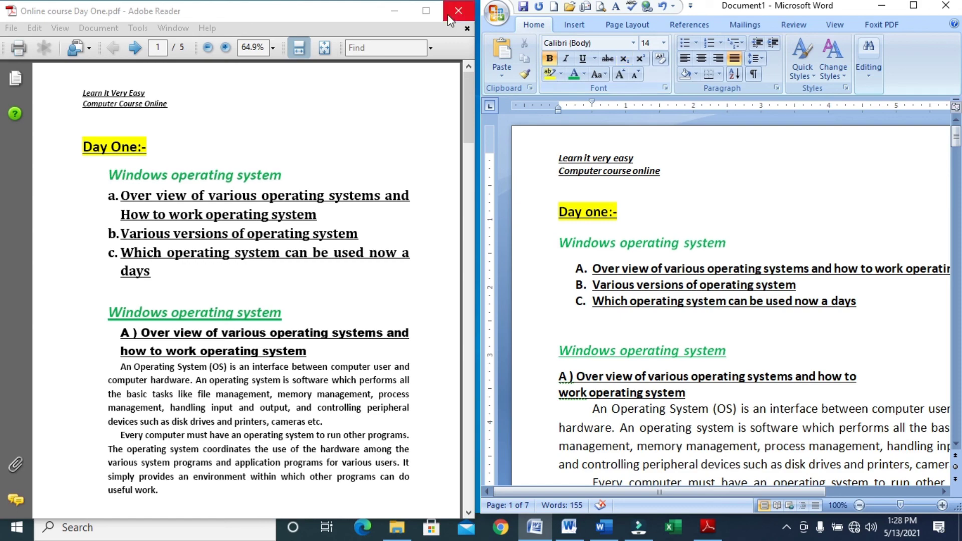
mouse_move(470, 83)
left_mouse_down()
mouse_move(459, 92)
mouse_move(488, 213)
mouse_move(474, 320)
mouse_move(465, 112)
left_mouse_up()
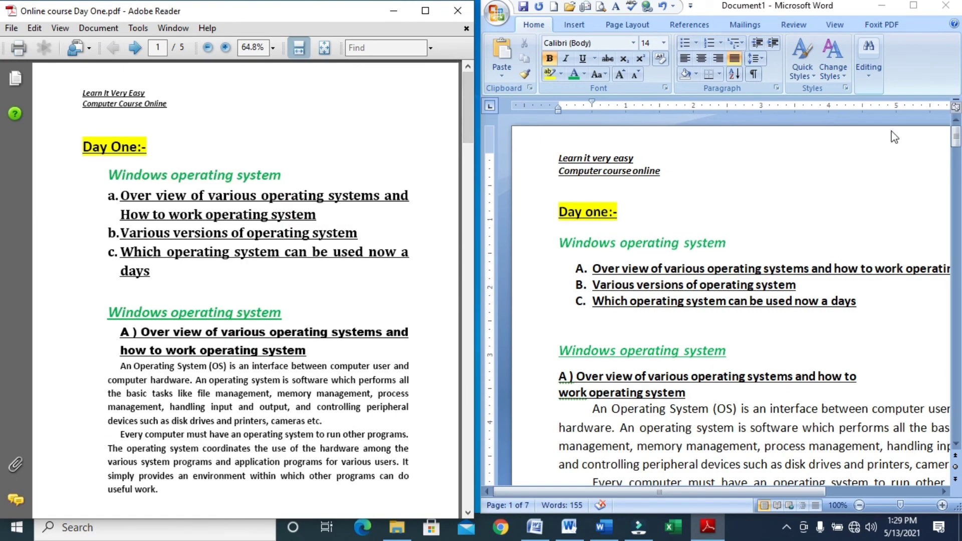
left_click(915, 15)
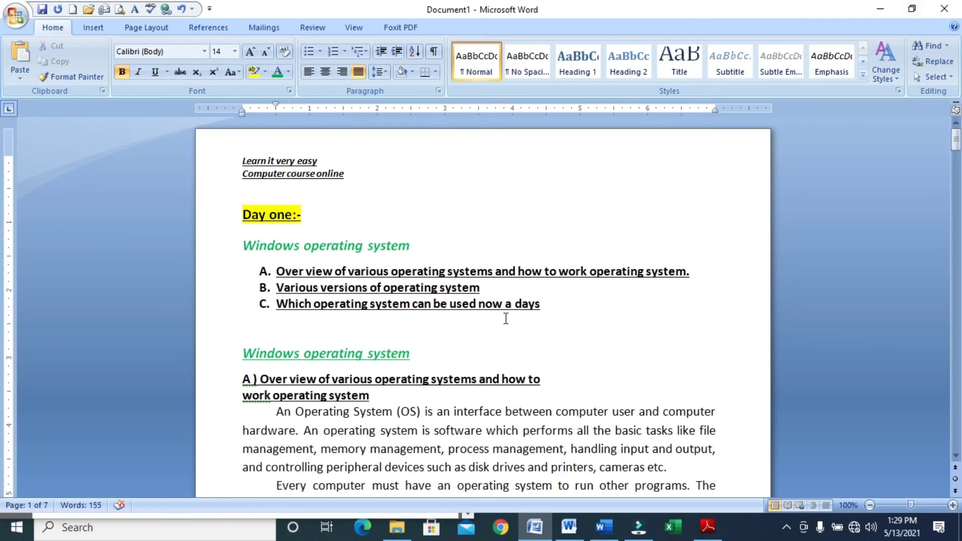
left_click(562, 530)
left_click(607, 527)
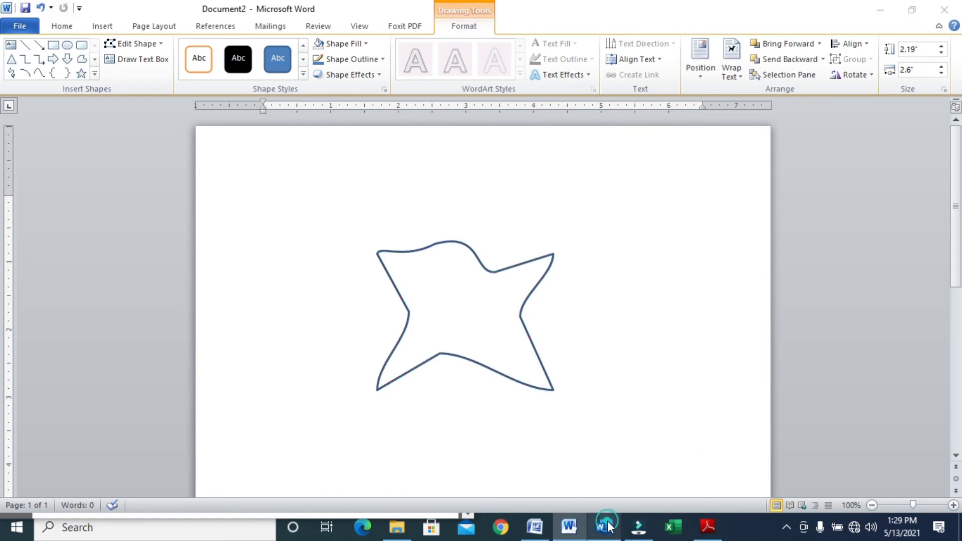
left_click(540, 532)
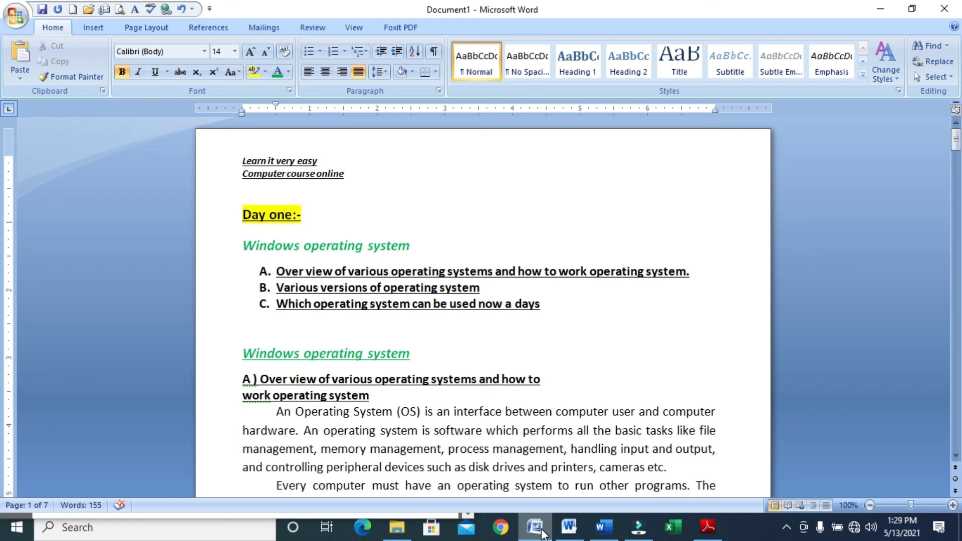
left_click(568, 401)
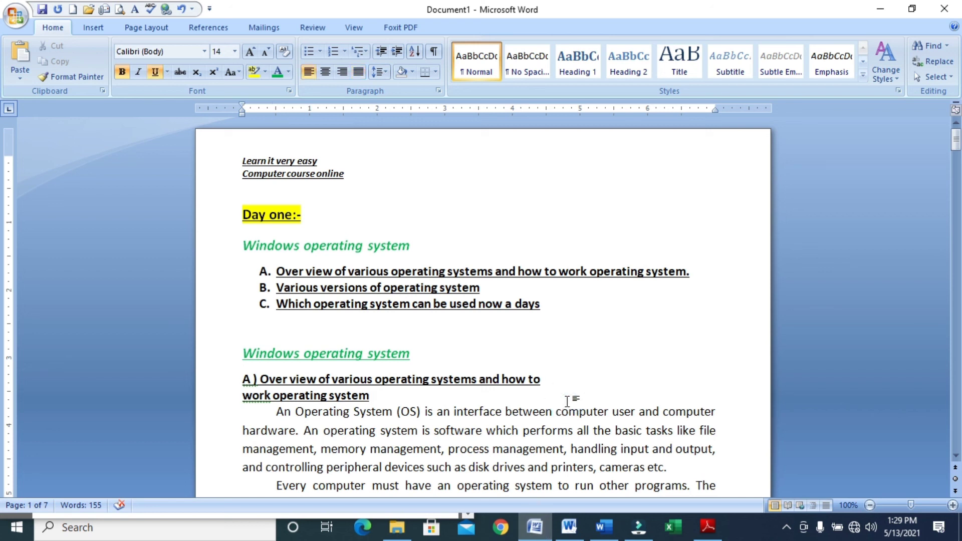